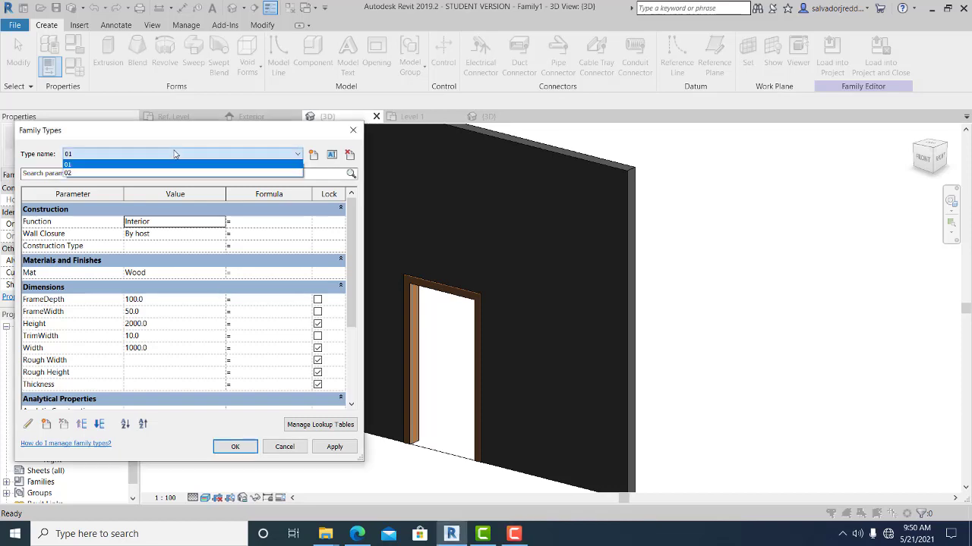
Switch the door family between types 01 and 02, applying each one to compare the resulting frame and opening in 3D.
click(178, 168)
click(334, 446)
click(178, 153)
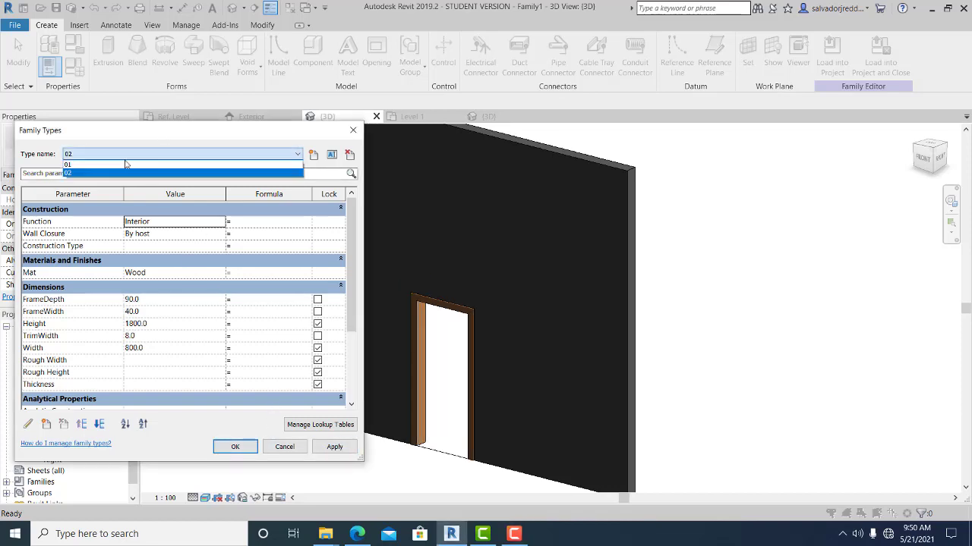
click(333, 448)
click(178, 153)
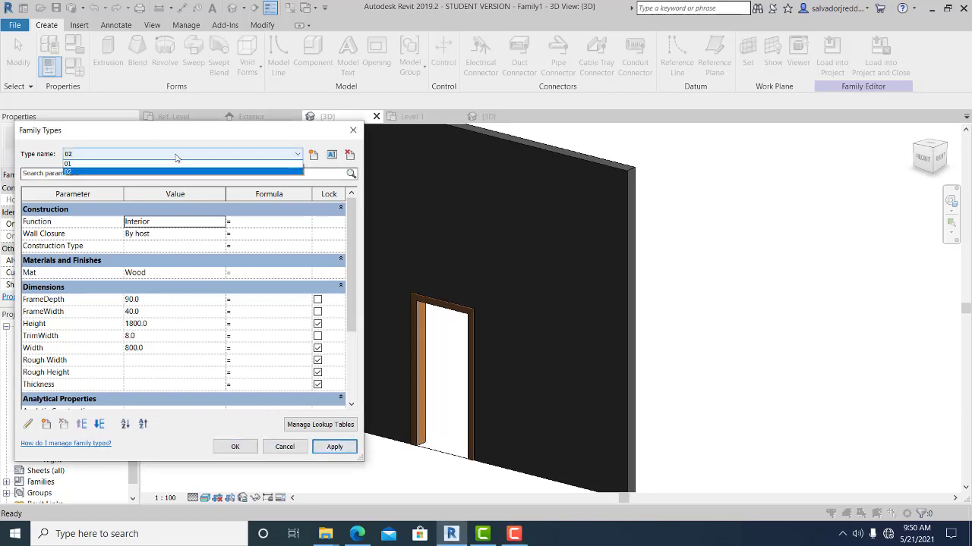
click(178, 164)
click(334, 446)
click(169, 157)
click(168, 164)
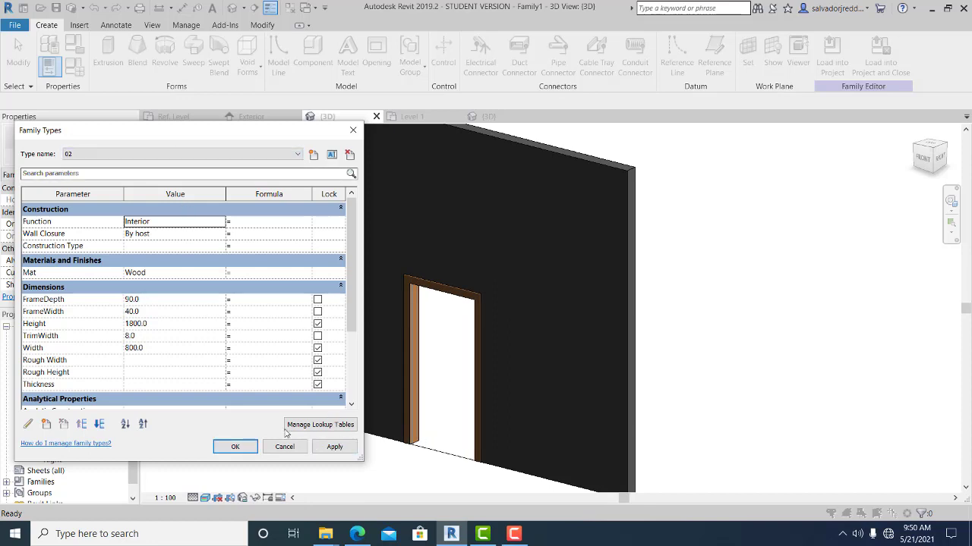
click(334, 446)
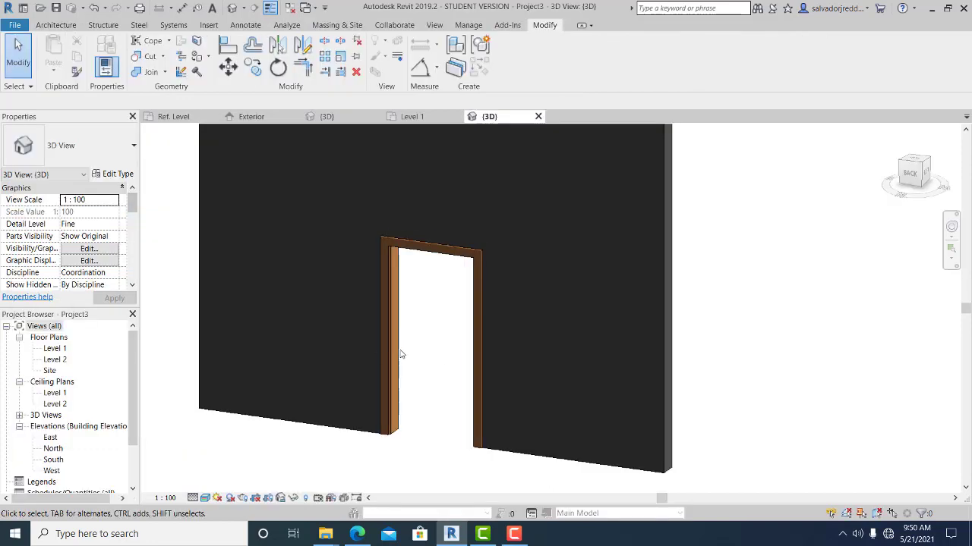
Turn the door frame's Trim option off and back on in the project's 3D view.
click(394, 353)
drag(132, 210, 132, 263)
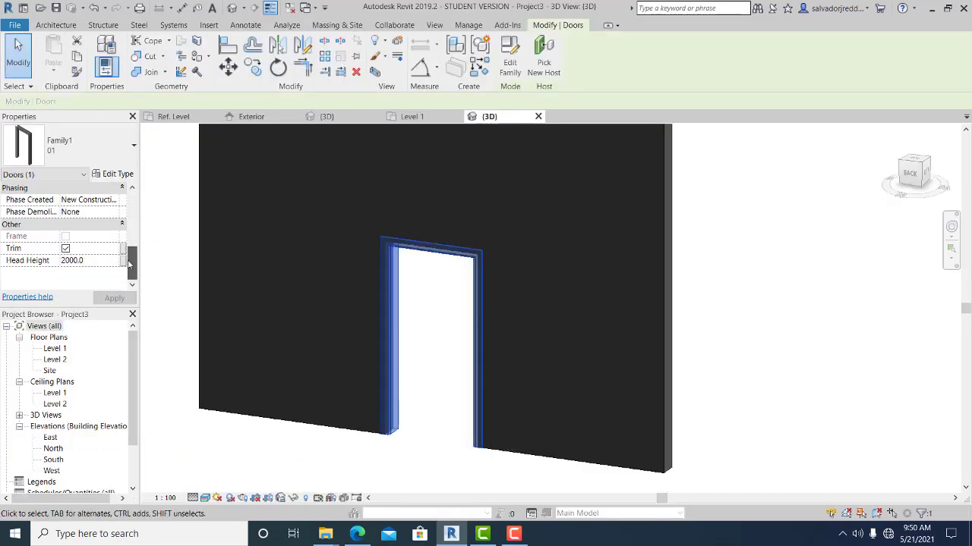
click(65, 248)
click(410, 432)
click(392, 425)
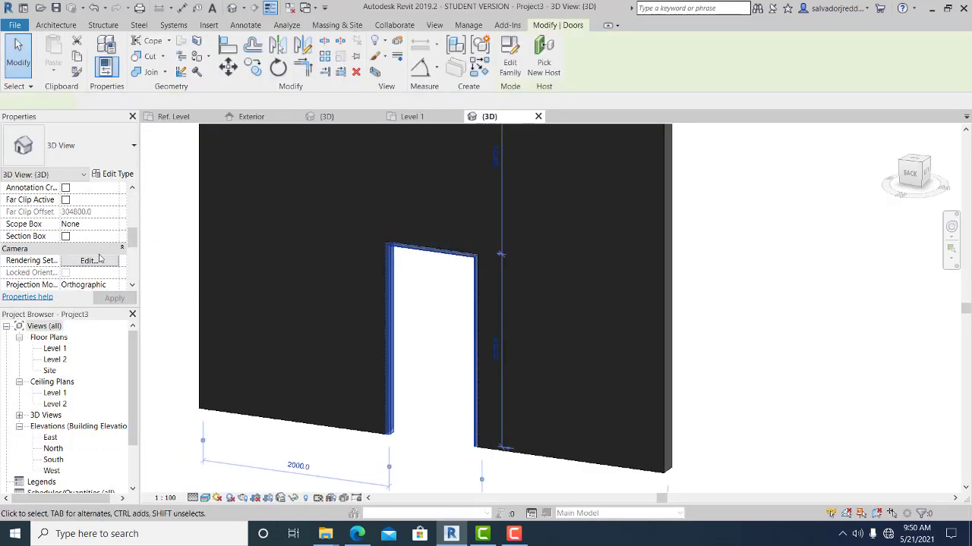
click(375, 425)
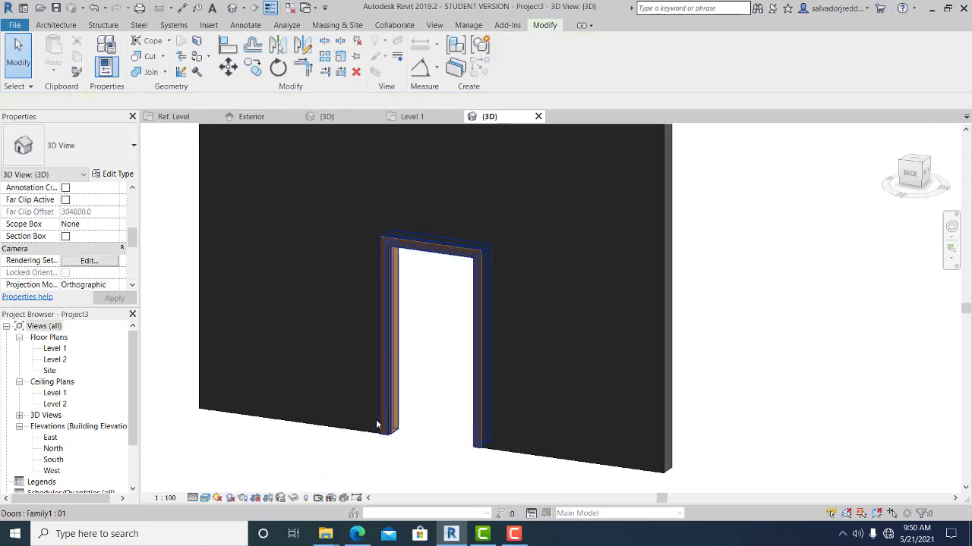
Turn off the Trim option of the door frame as seen from the opposite side of the wall.
shift+middle_drag(375, 425, 456, 426)
click(455, 425)
click(507, 432)
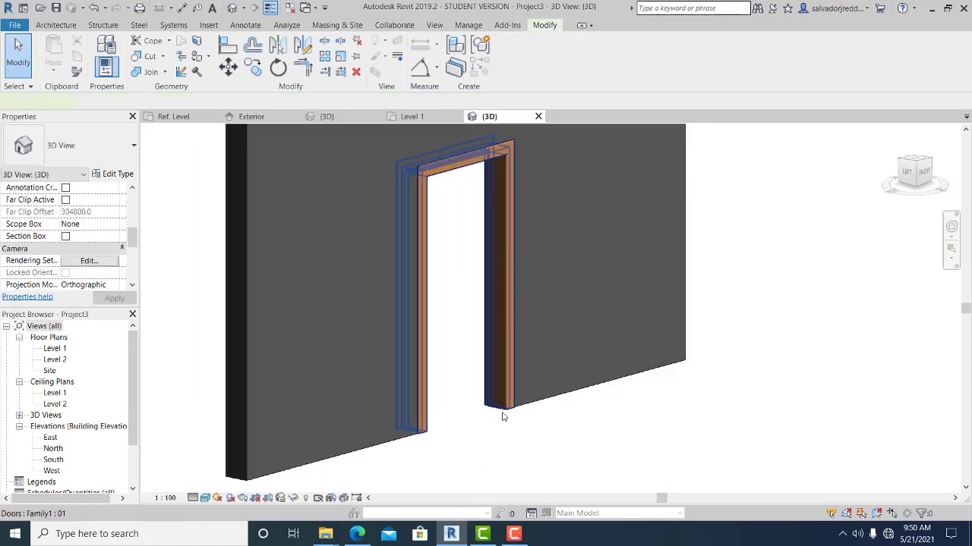
click(503, 413)
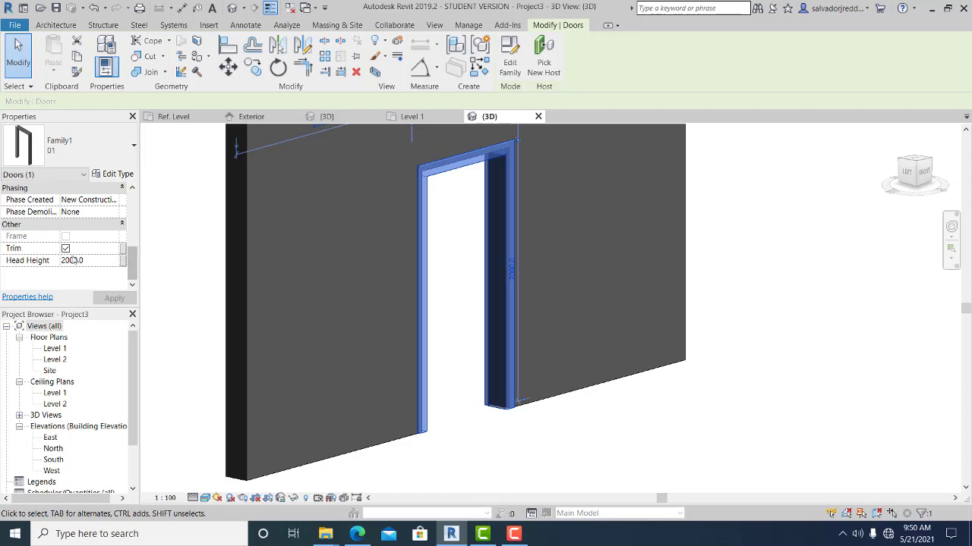
click(67, 252)
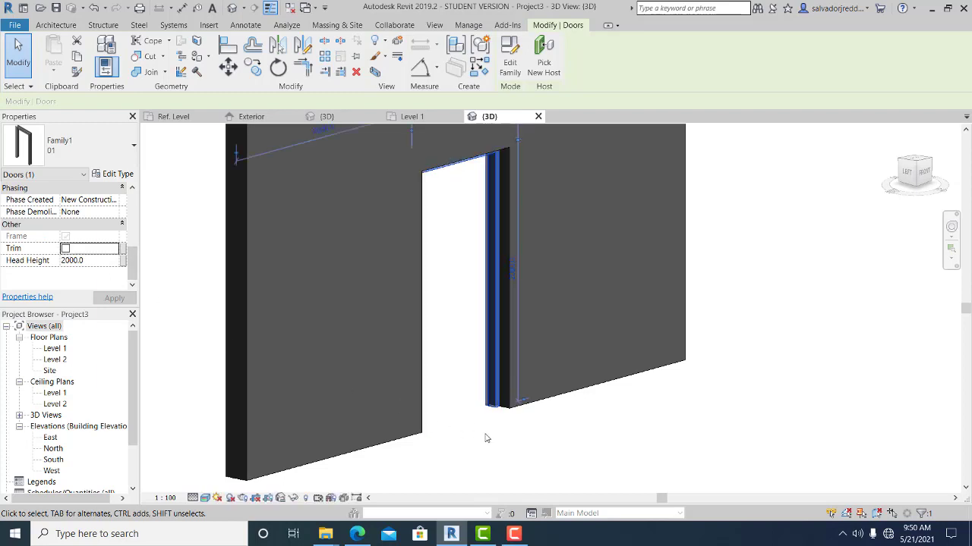
click(487, 438)
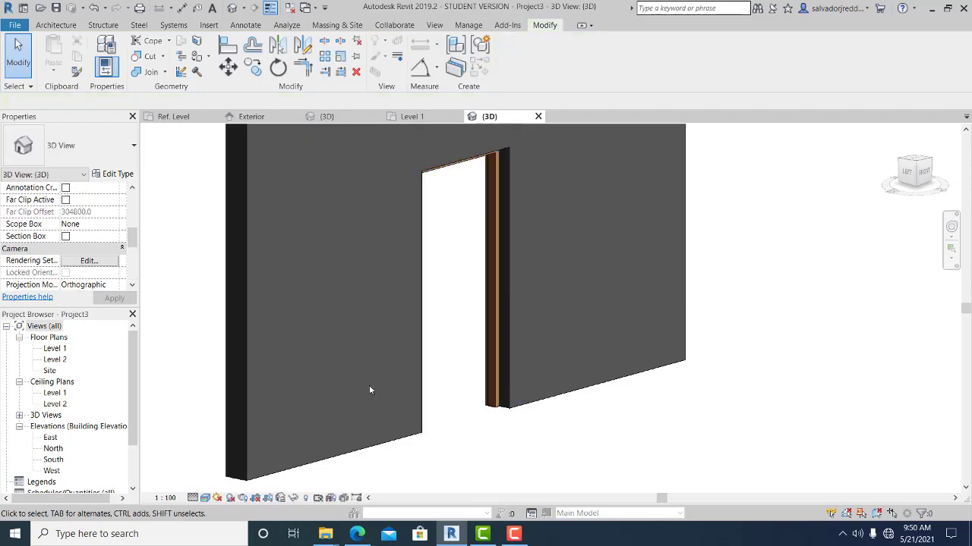
Select the door frame again and re-enable its Trim option.
click(448, 375)
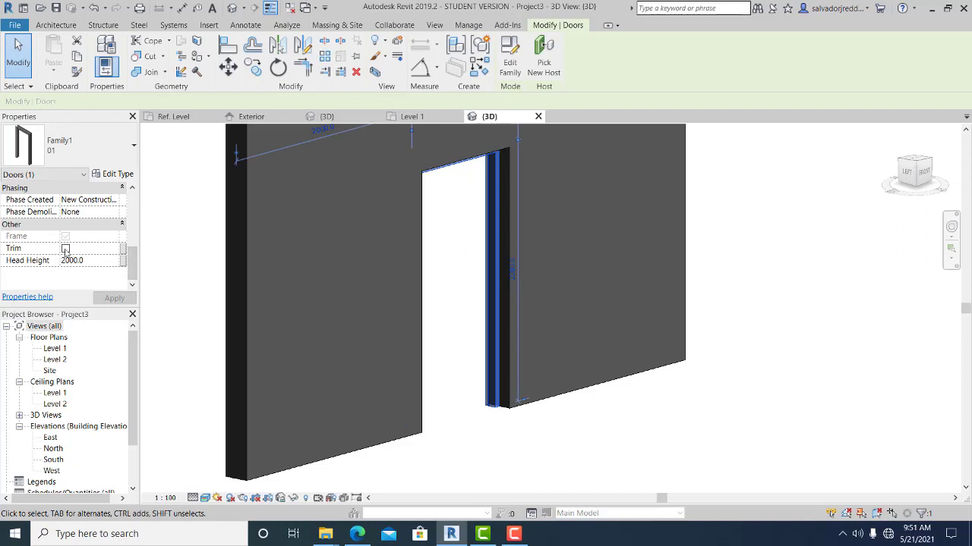
click(65, 249)
click(468, 445)
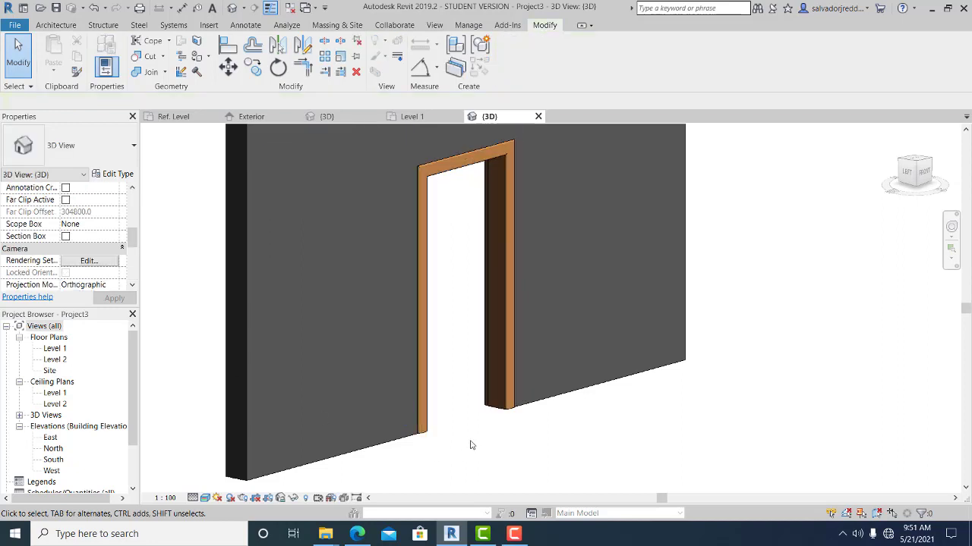
click(492, 409)
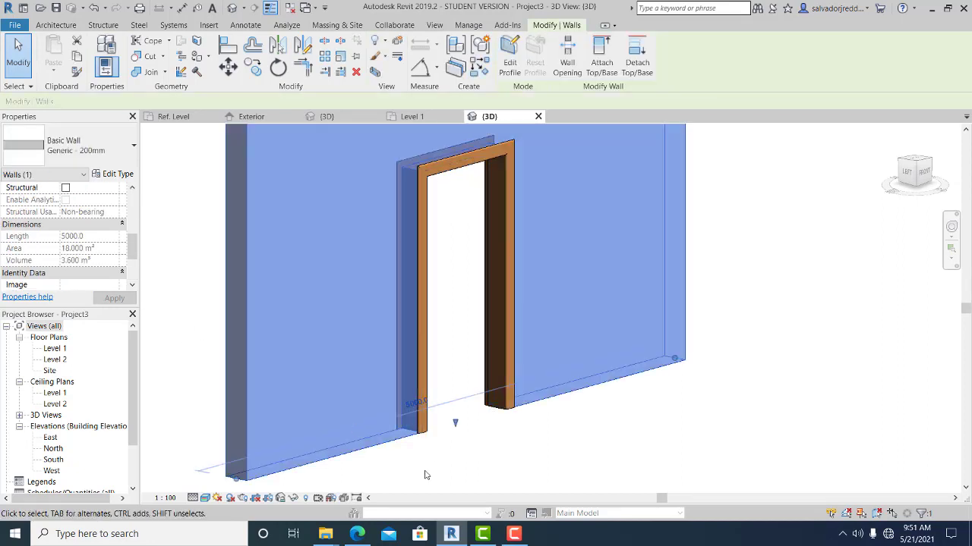
click(448, 448)
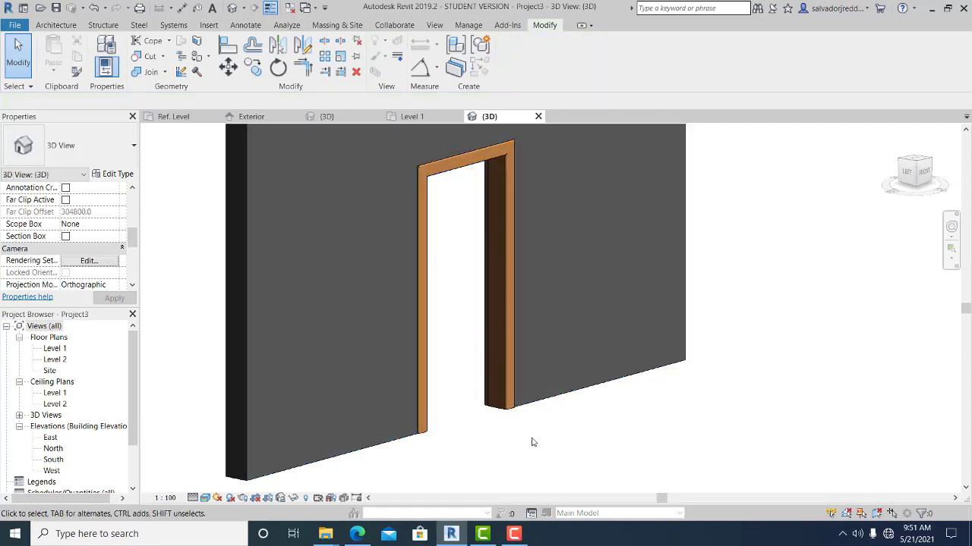
click(501, 407)
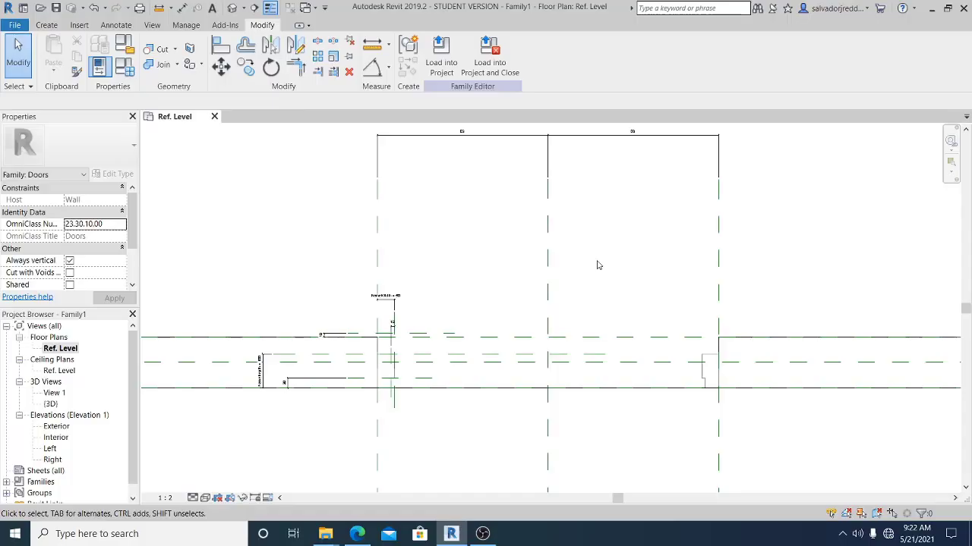
Examine the frame profile, reference planes and FrameWidth and FrameDepth dimensions in the door family's Ref. Level plan.
scroll(487, 382, up, 4)
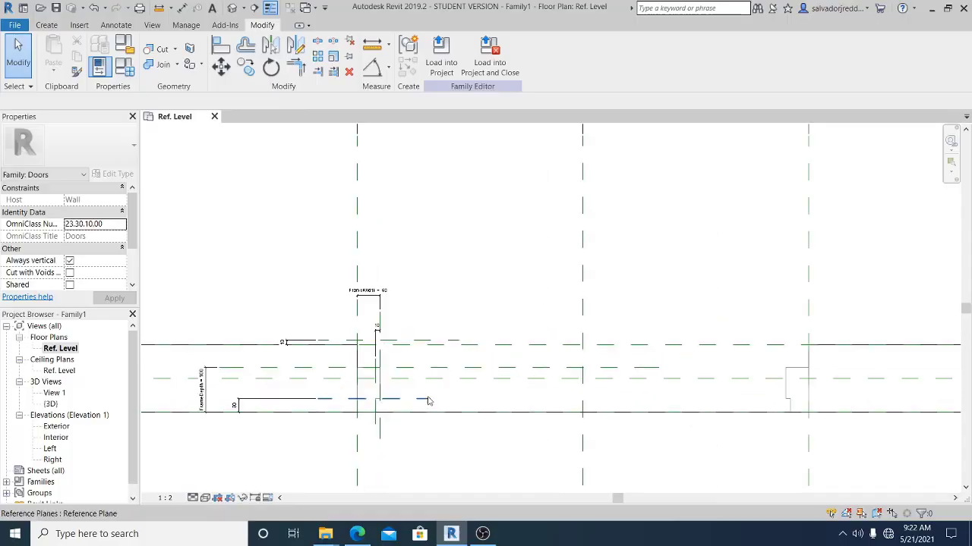
middle_drag(487, 382, 485, 382)
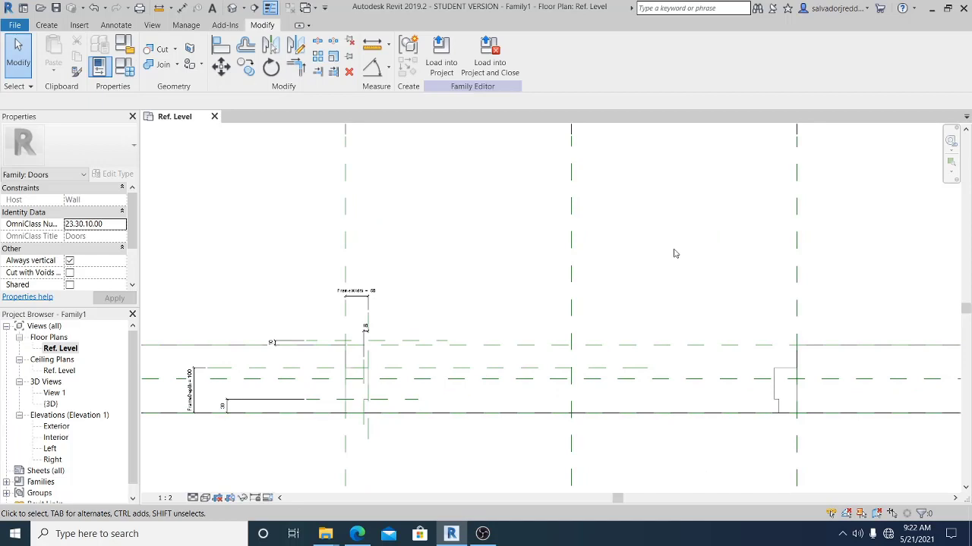
scroll(674, 253, down, 1)
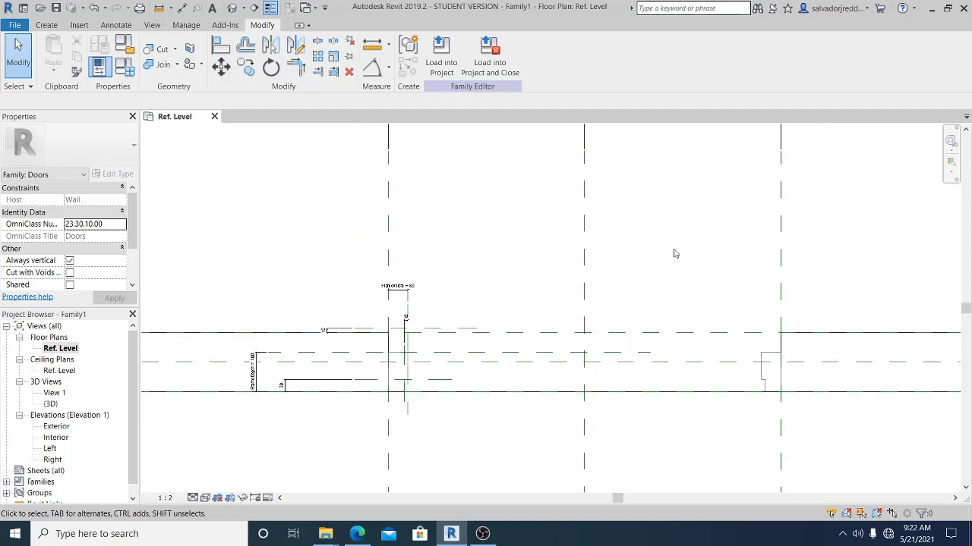
scroll(675, 253, down, 2)
middle_drag(683, 258, 616, 290)
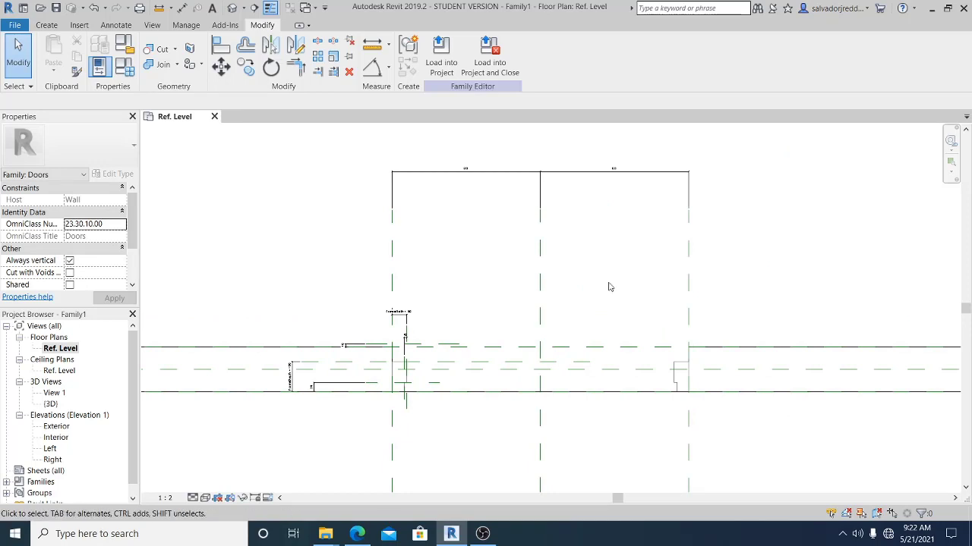
scroll(466, 357, up, 1)
scroll(429, 282, down, 1)
middle_drag(430, 281, 429, 285)
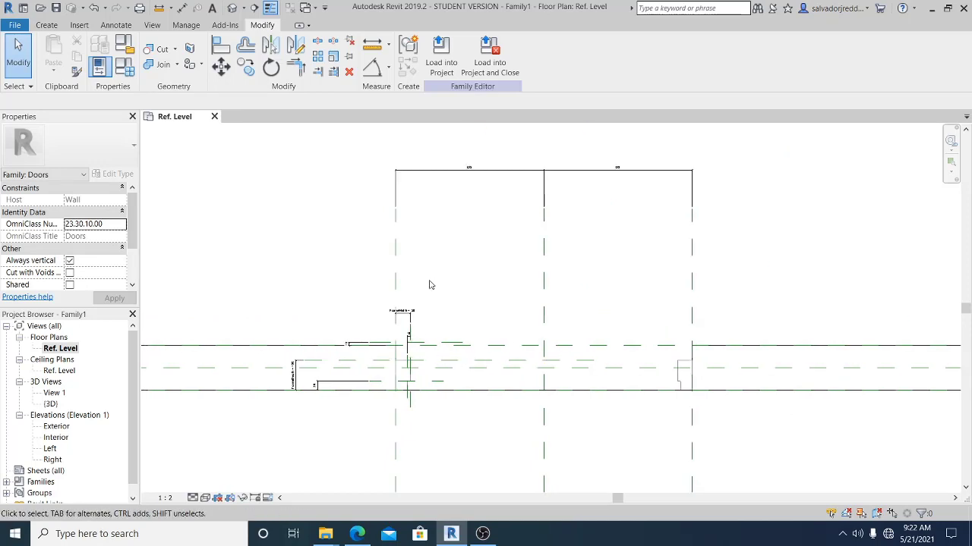
scroll(430, 284, up, 3)
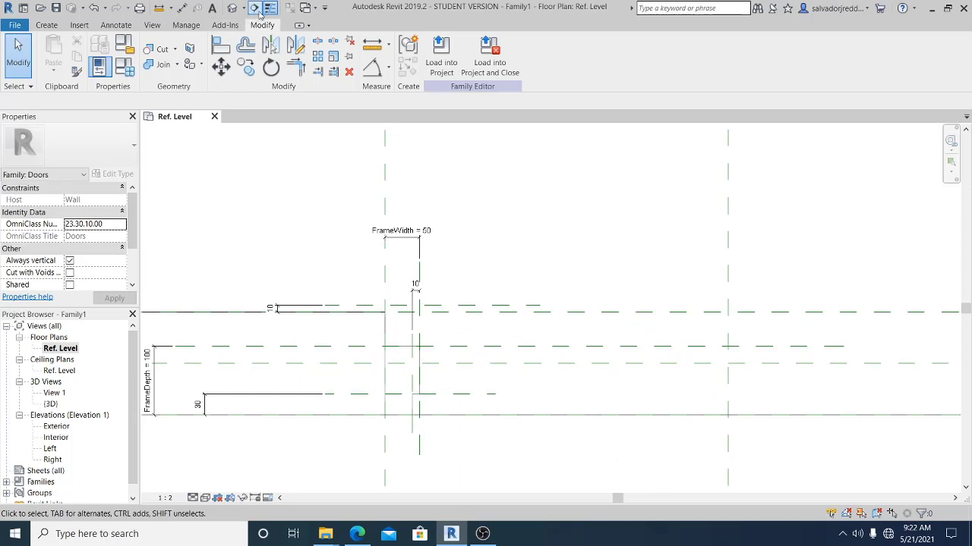
click(266, 10)
click(569, 206)
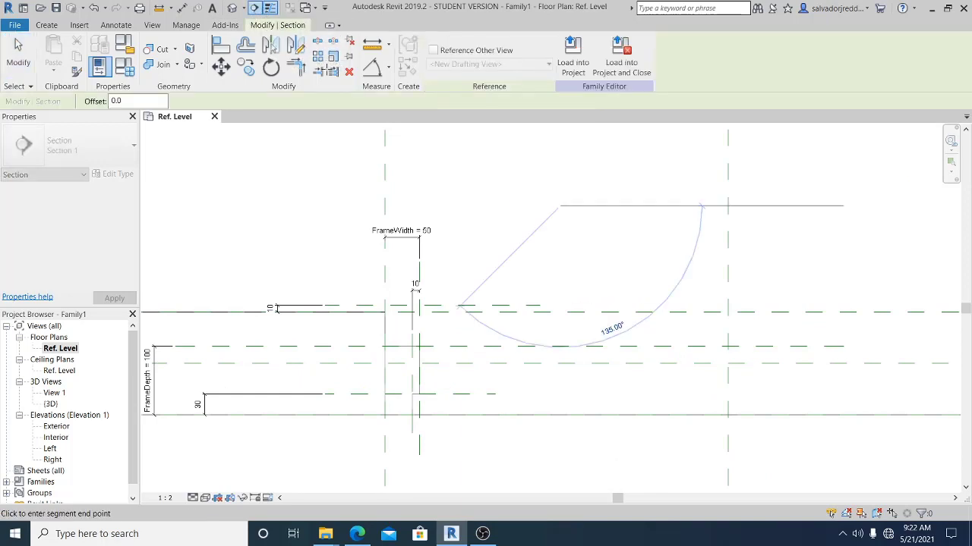
key(Escape)
key(Escape)
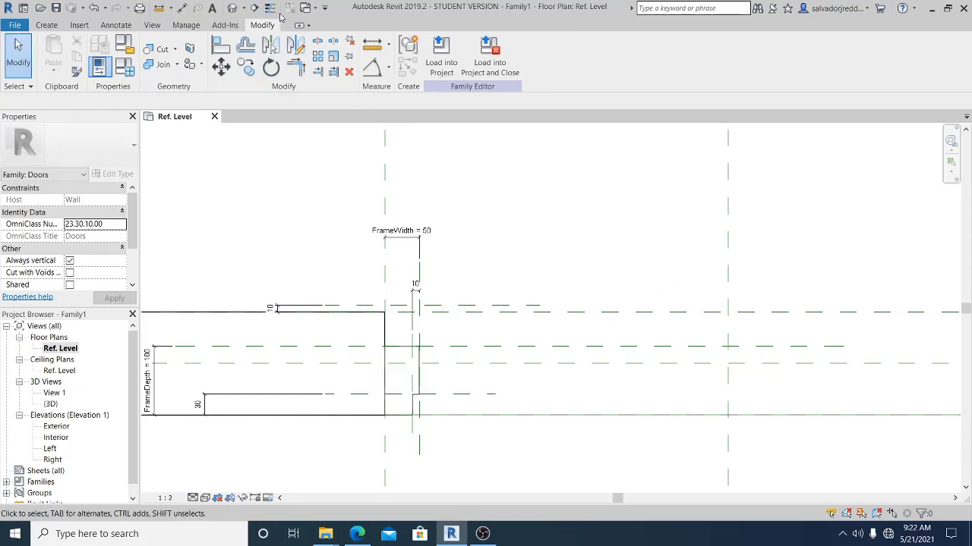
Temporarily hide the host wall and the opening cut in the Ref. Level plan.
middle_drag(261, 275, 298, 272)
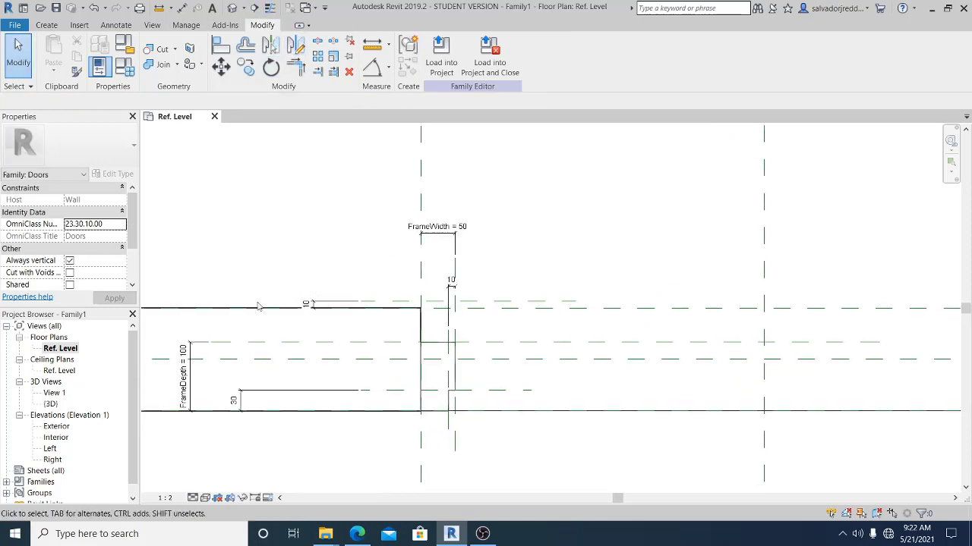
click(255, 307)
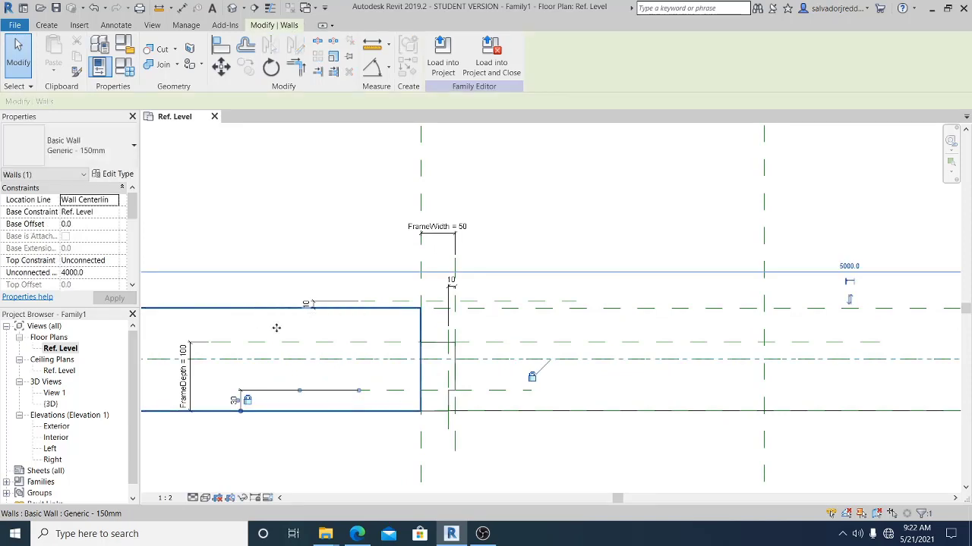
ctrl+click(540, 415)
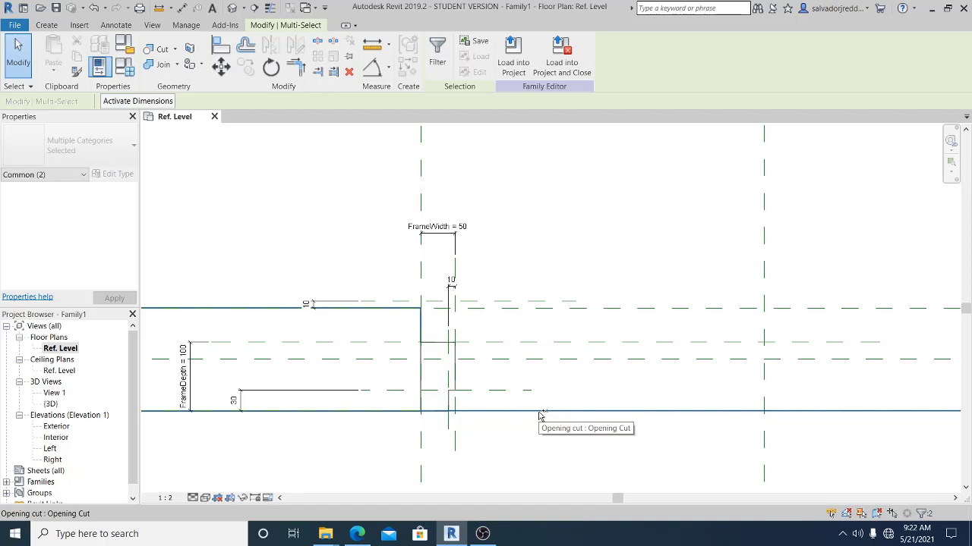
click(242, 498)
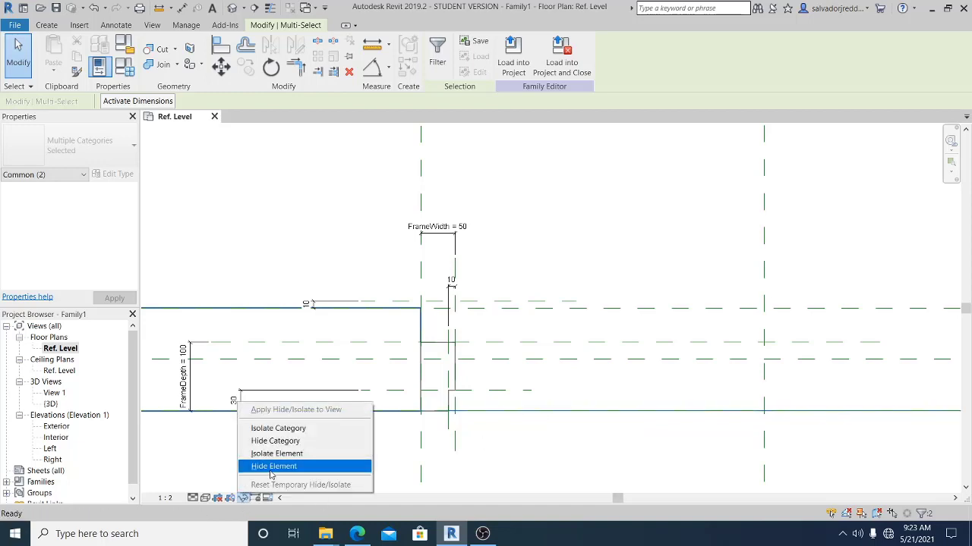
click(272, 468)
scroll(520, 364, down, 2)
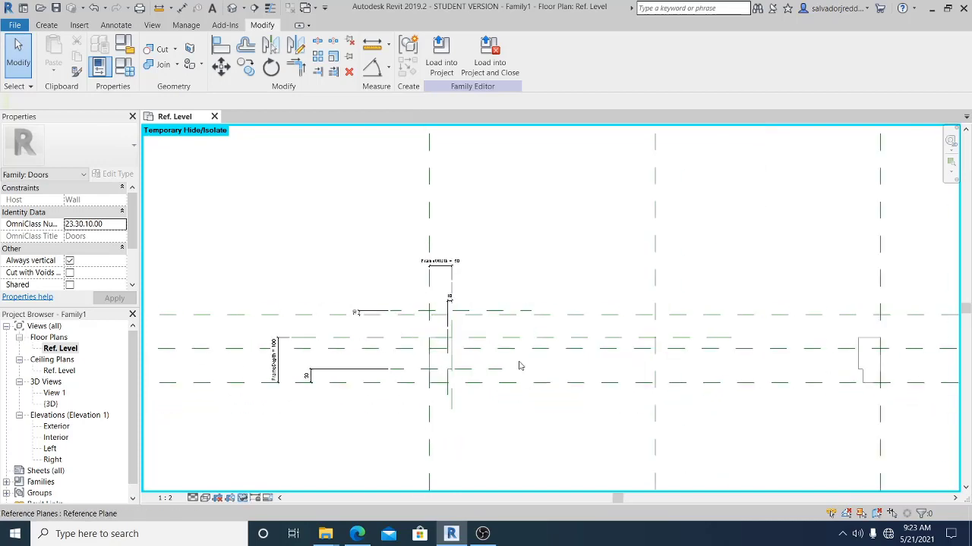
middle_drag(574, 408, 508, 392)
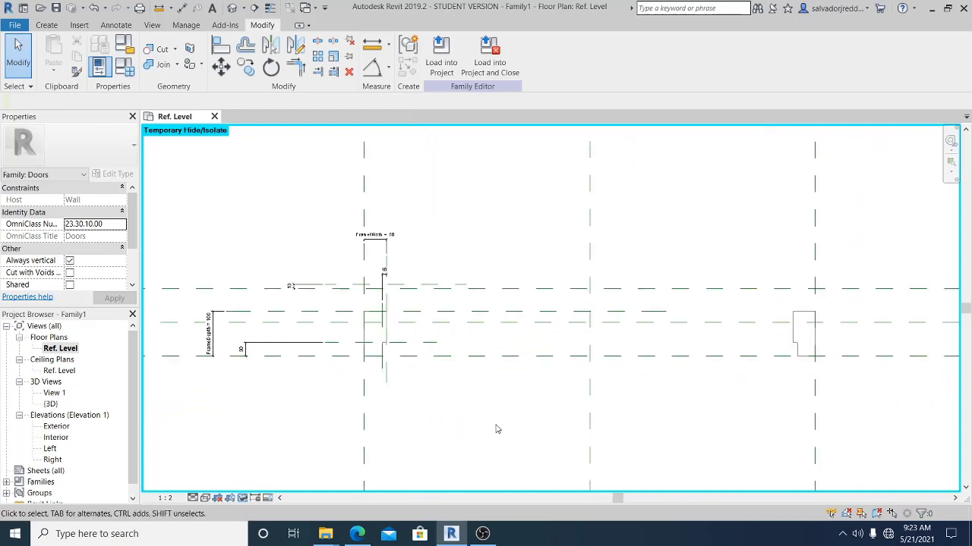
Delete the short horizontal reference plane offset 10 from the Exterior reference plane, together with its dimension.
scroll(440, 282, up, 2)
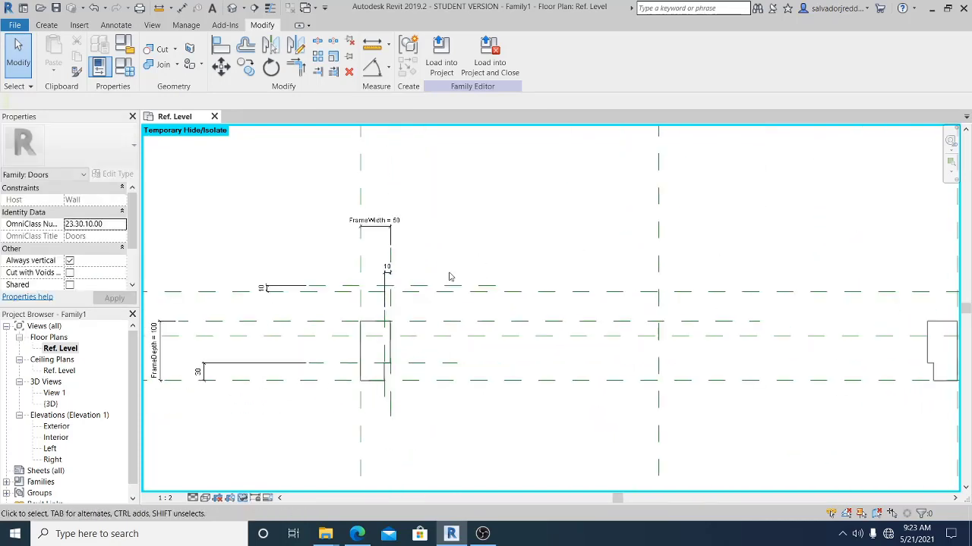
scroll(449, 277, down, 1)
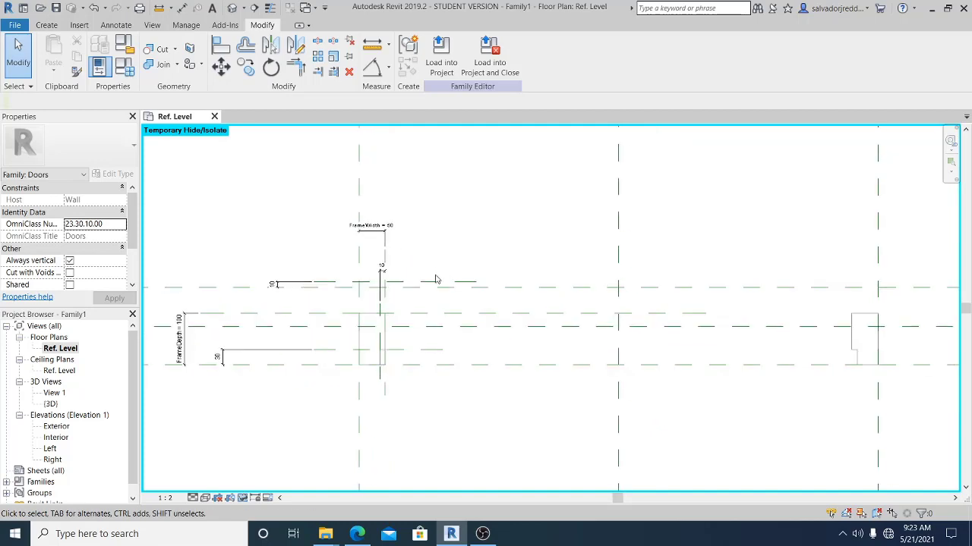
click(434, 286)
key(Escape)
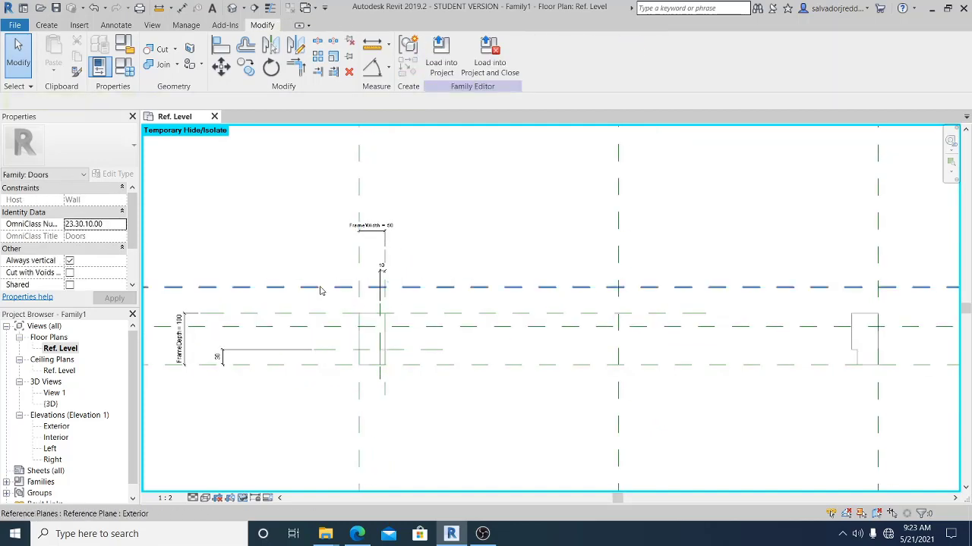
middle_drag(393, 288, 397, 289)
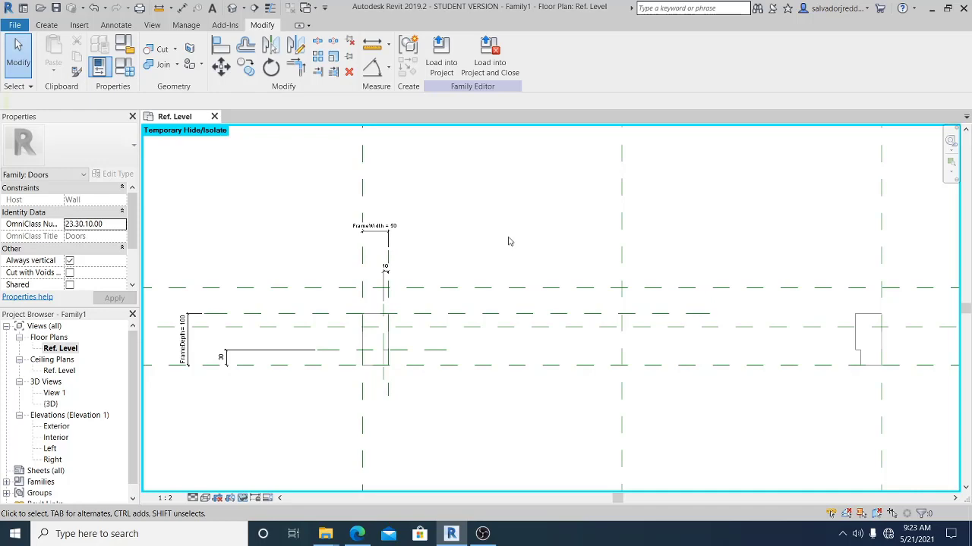
middle_drag(436, 292, 464, 278)
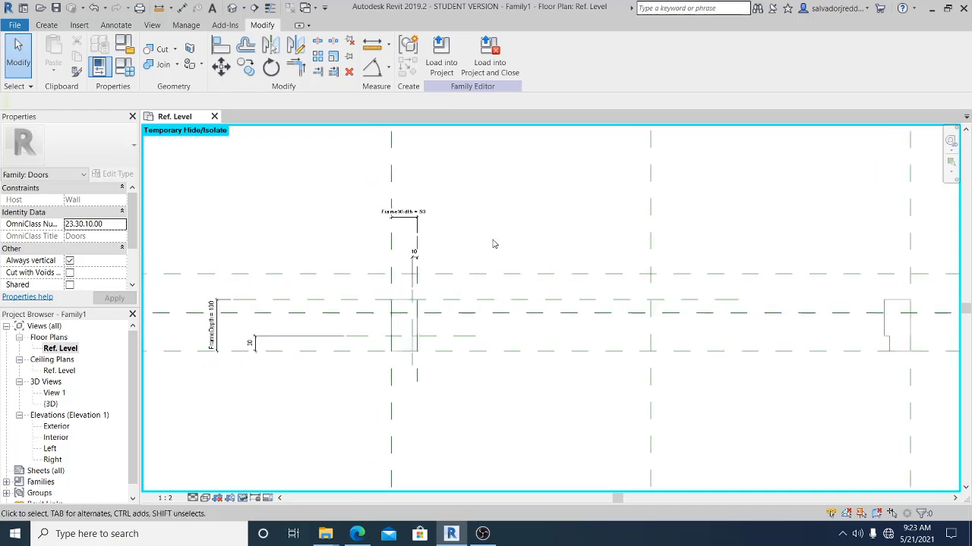
Draw a short horizontal reference plane about 17 mm above the topmost long reference plane, spanning across the frame profile.
middle_drag(492, 244, 495, 249)
scroll(325, 267, up, 1)
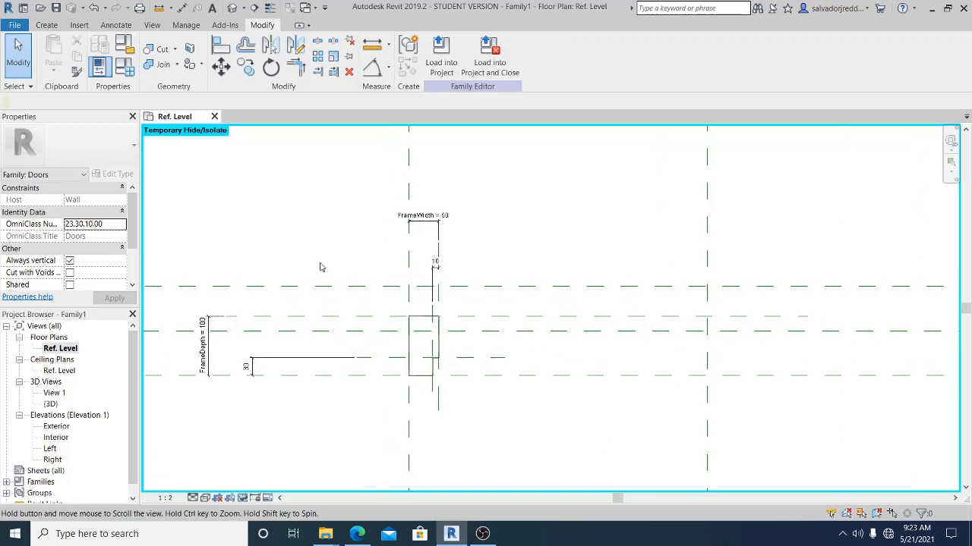
key(r)
key(p)
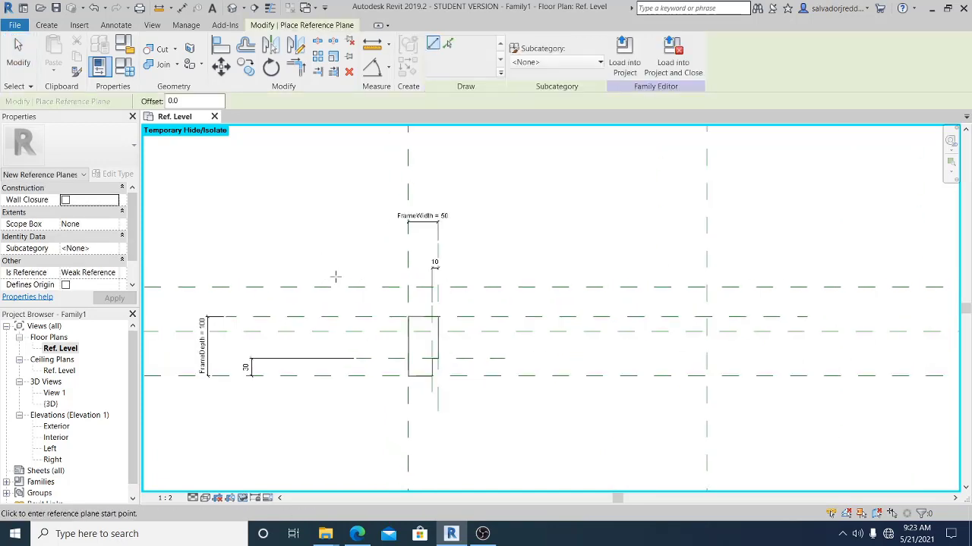
click(334, 277)
click(545, 277)
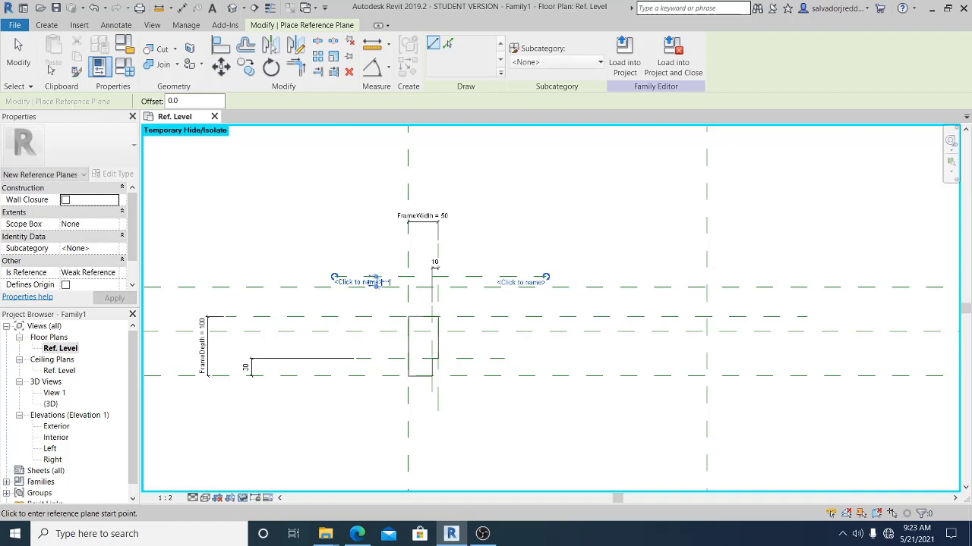
click(18, 53)
middle_drag(190, 146, 223, 189)
key(Escape)
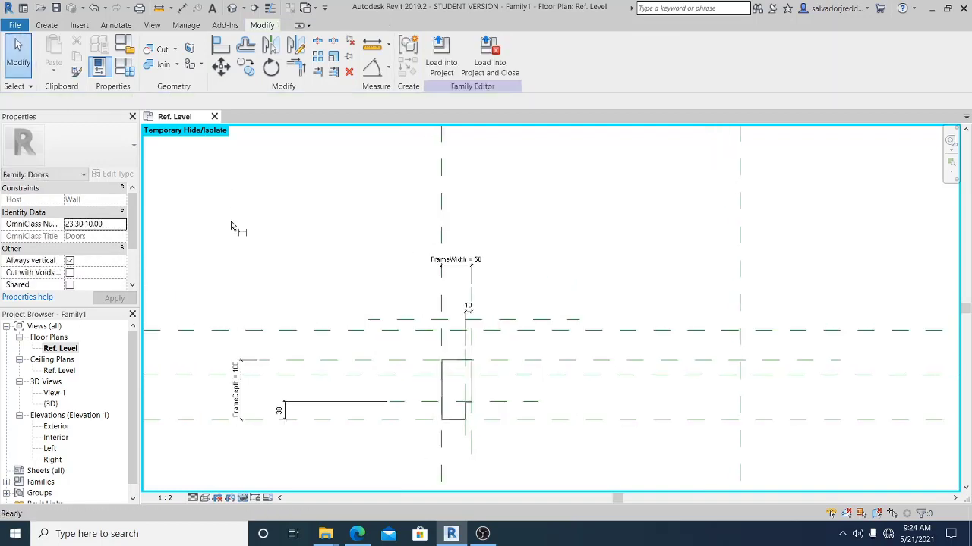
Add an aligned dimension between the new short reference plane and the long reference plane just below it.
key(d)
key(i)
scroll(424, 323, up, 2)
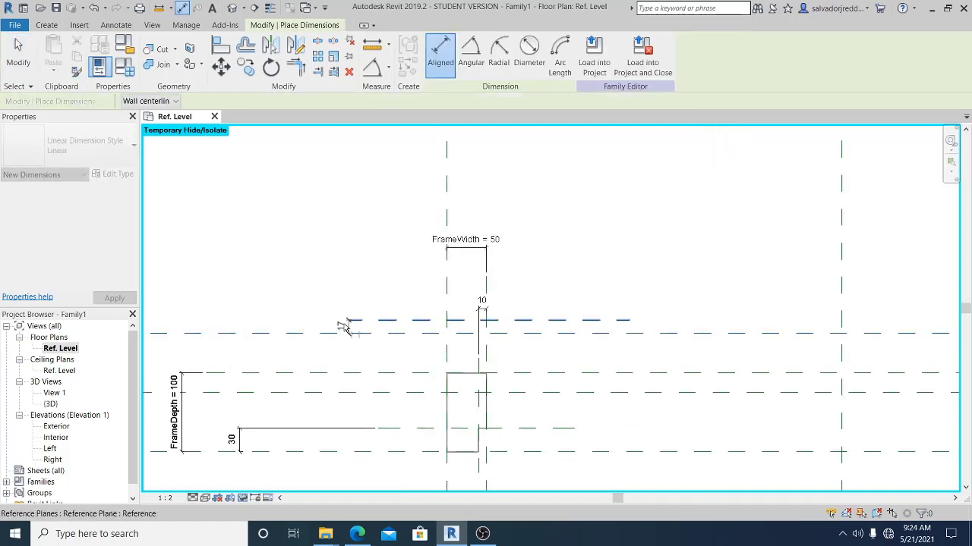
click(337, 326)
key(Escape)
key(Escape)
scroll(311, 313, up, 1)
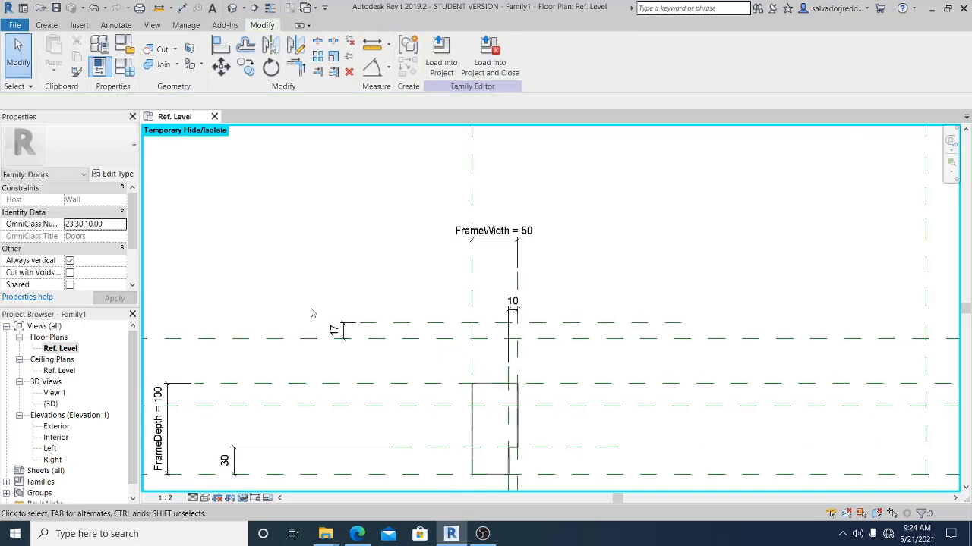
middle_drag(438, 290, 431, 281)
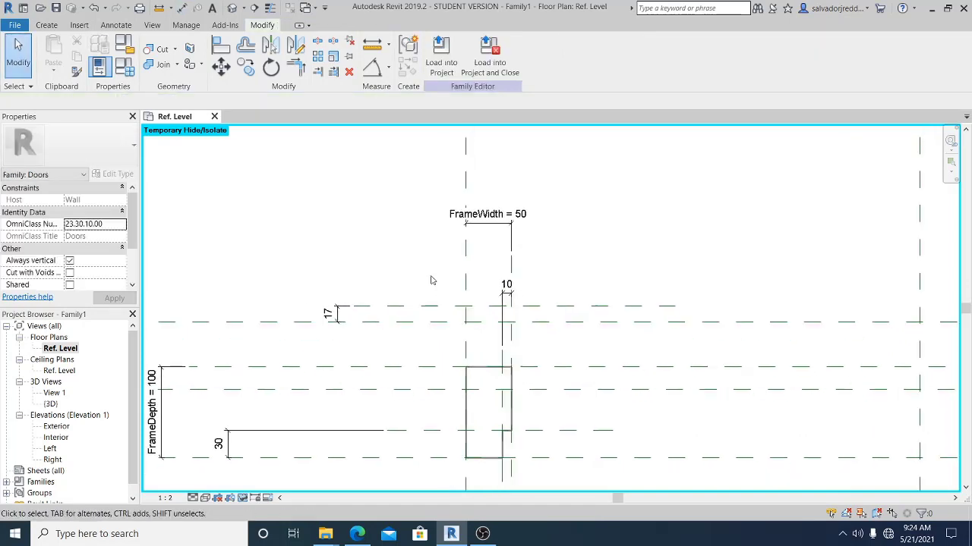
Set the short upper reference plane's distance from the long plane below it to 10 mm.
click(427, 306)
scroll(337, 317, up, 1)
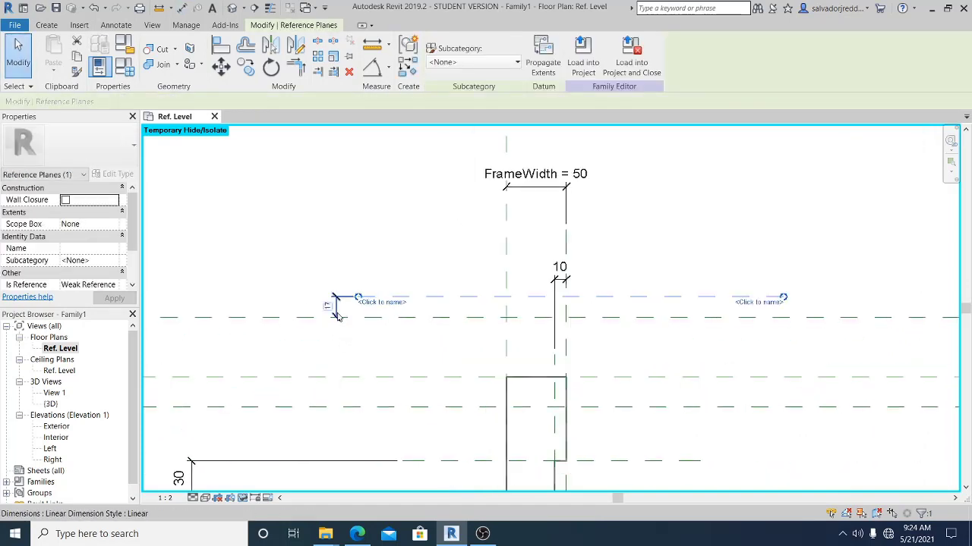
click(329, 306)
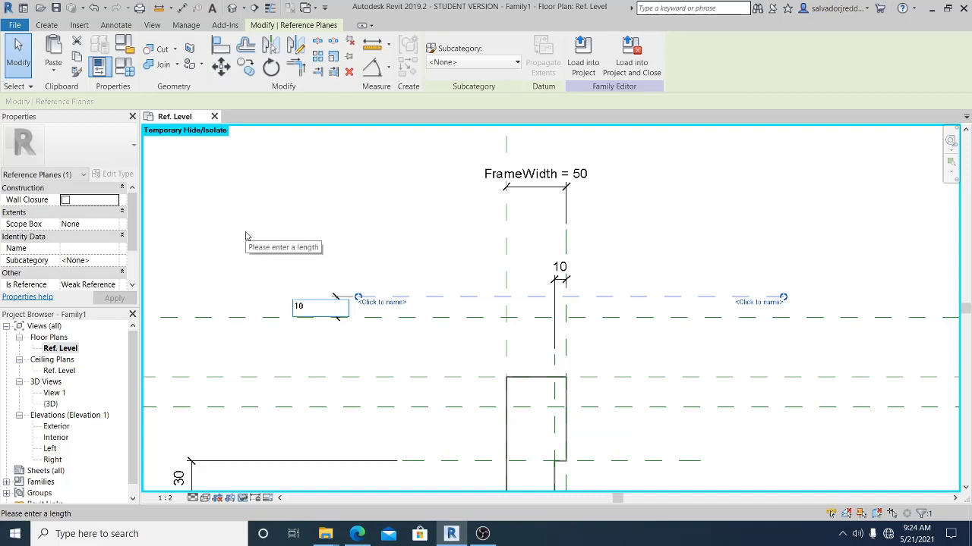
key(Return)
click(384, 254)
middle_drag(414, 257, 372, 235)
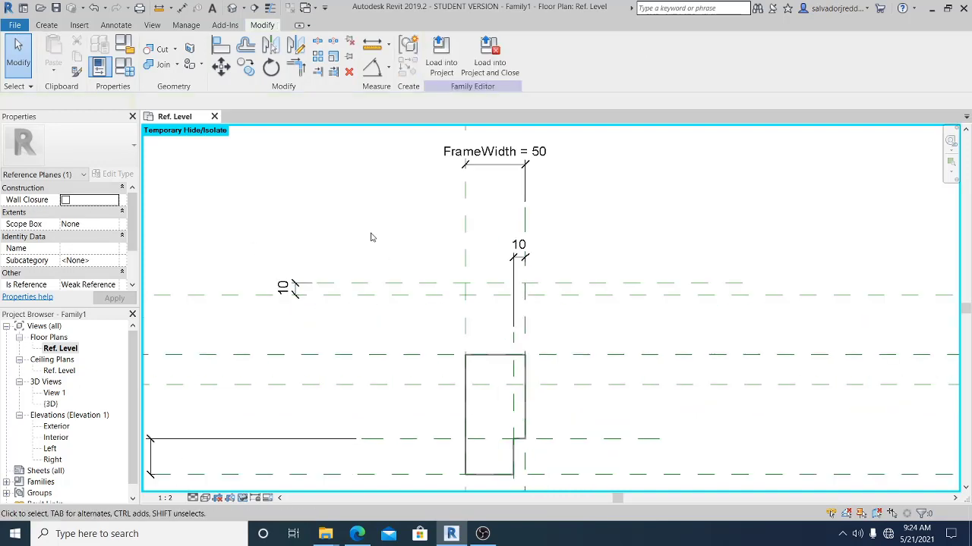
scroll(369, 237, down, 1)
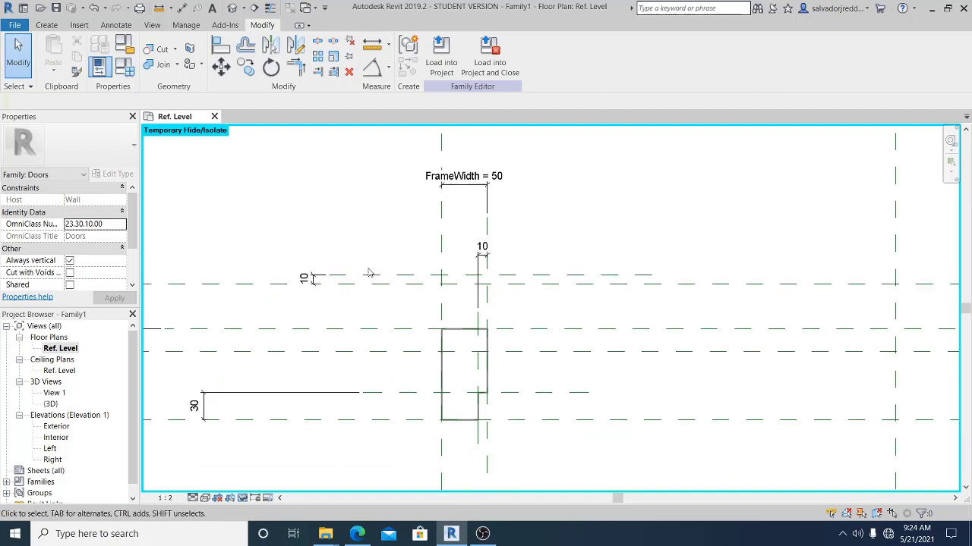
Label the upper 10 mm offset dimension with a new type-based family parameter named TrimWidth.
scroll(321, 289, up, 2)
click(307, 280)
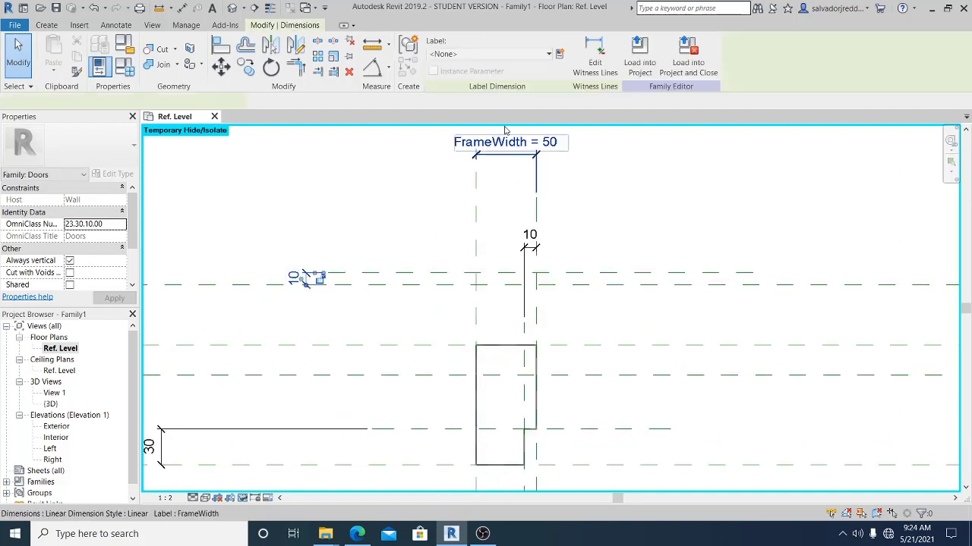
click(559, 53)
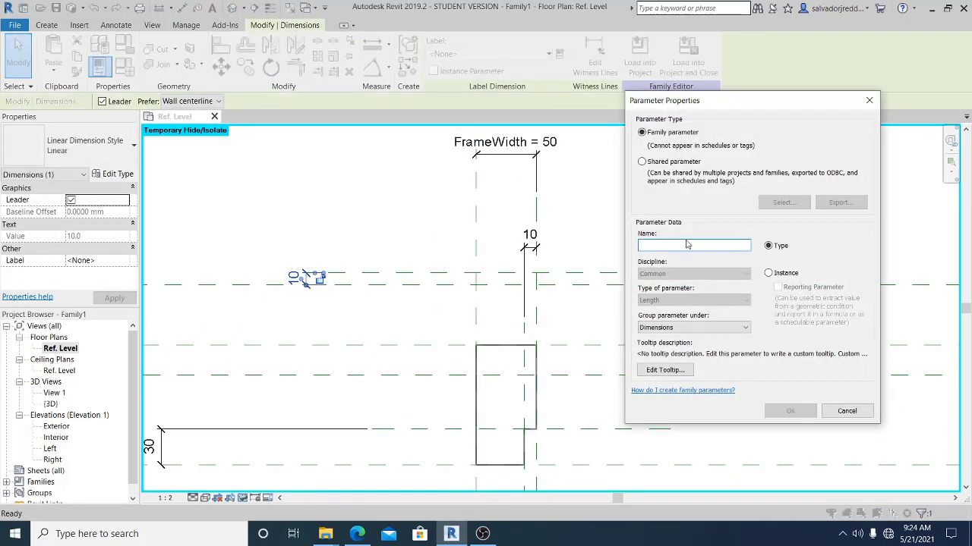
text(GTr)
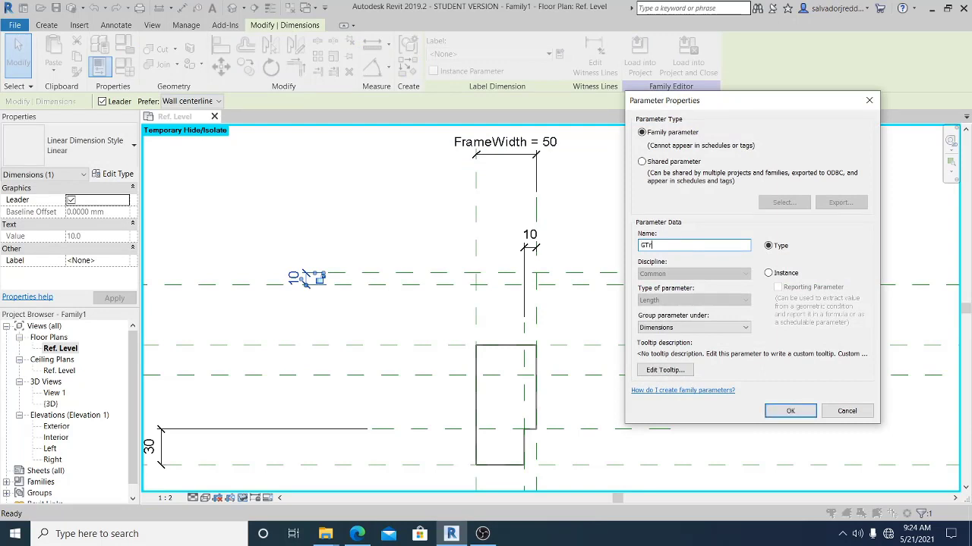
key(BackSpace)
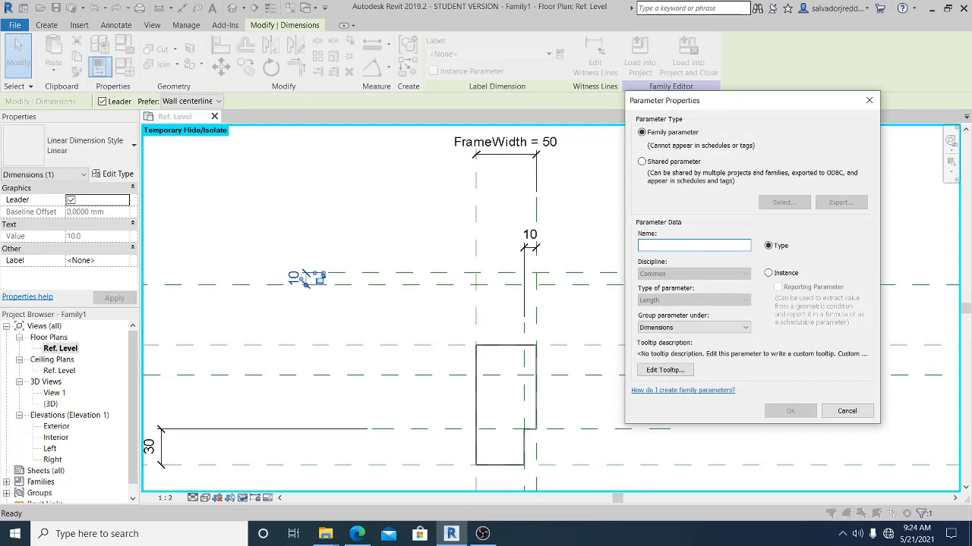
text(tR)
key(BackSpace)
text(T)
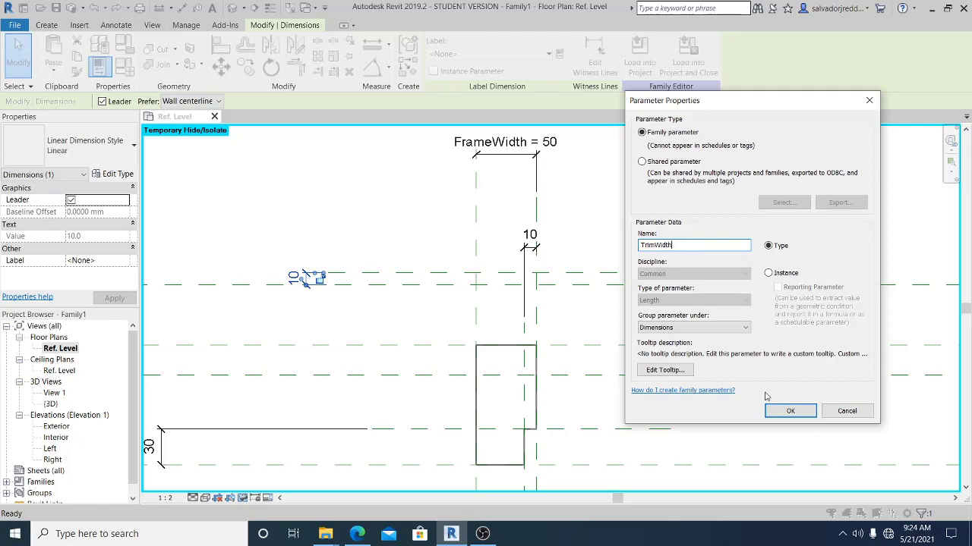
click(790, 411)
key(Escape)
key(Escape)
scroll(450, 260, down, 2)
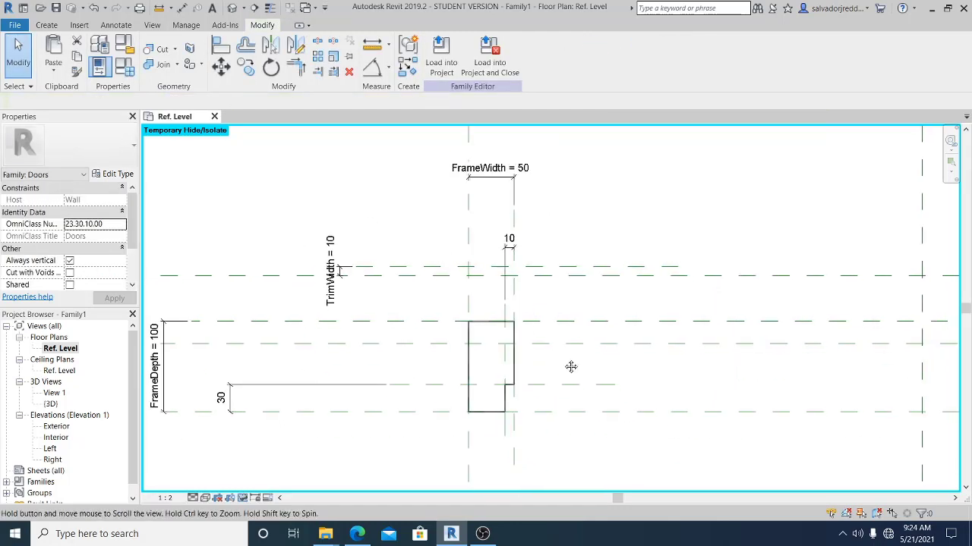
Mirror a copy of the short upper trim reference plane about the long central horizontal reference plane running through the frame.
click(458, 269)
middle_drag(456, 261, 455, 254)
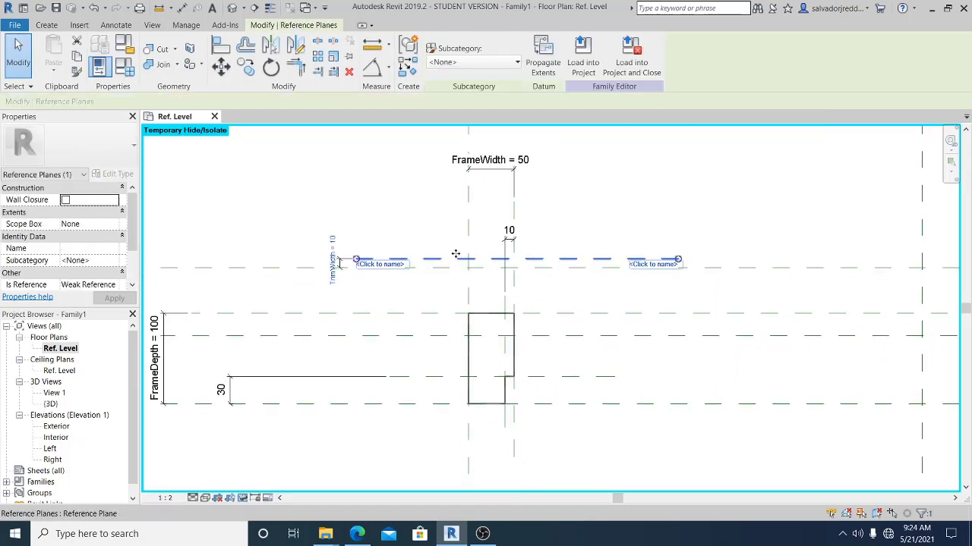
key(m)
key(m)
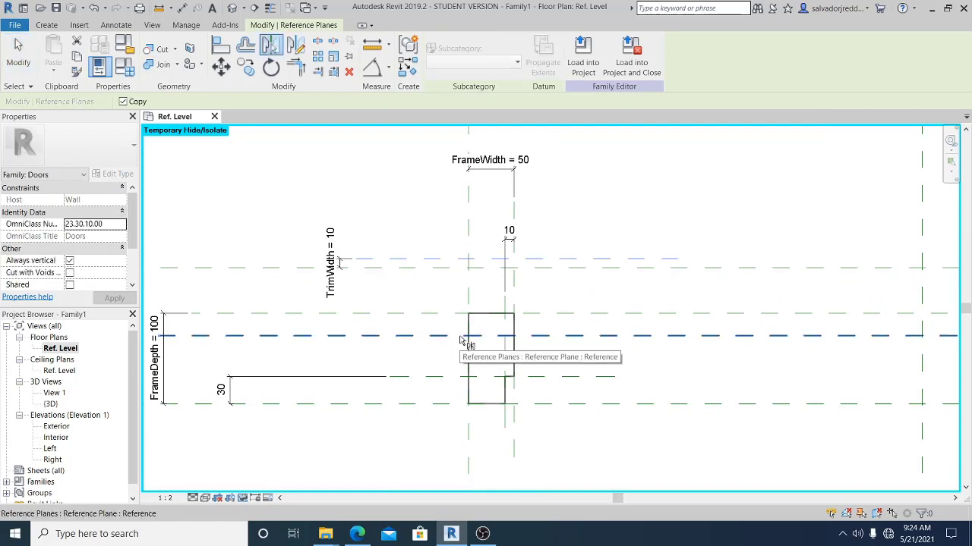
click(460, 338)
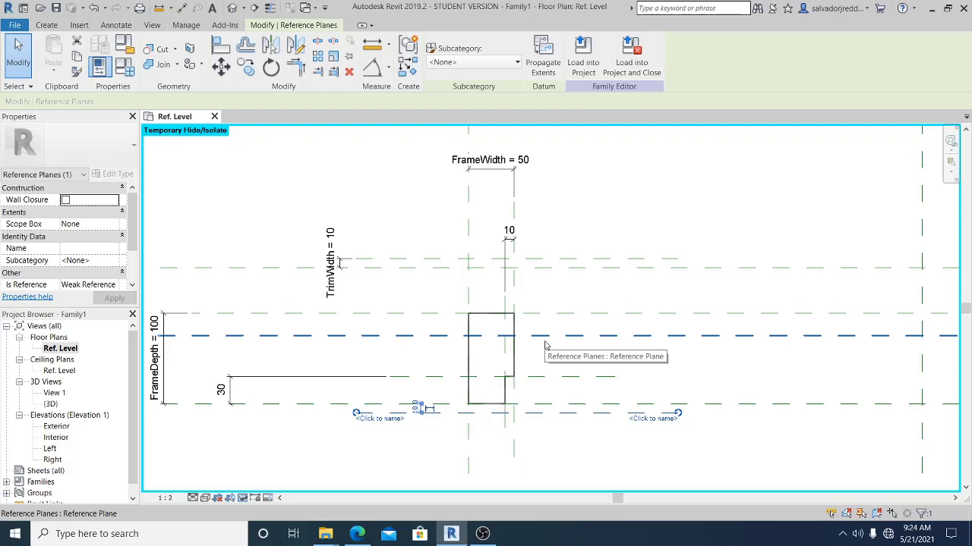
middle_drag(545, 343, 571, 329)
key(Escape)
Add an aligned dimension between the frame's lower reference plane and the mirrored trim plane, lined up with the upper TrimWidth dimension.
middle_drag(326, 455, 416, 424)
key(d)
key(i)
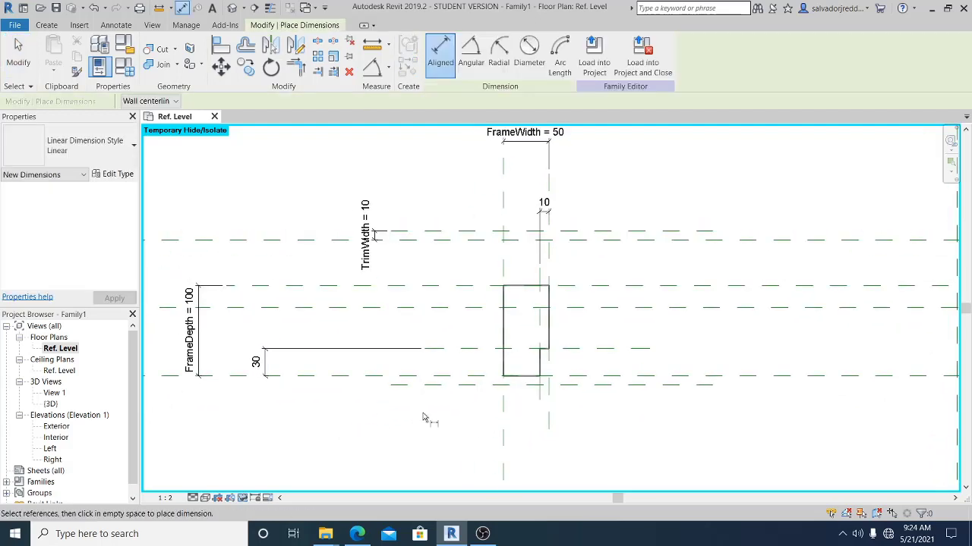
scroll(423, 419, up, 1)
click(437, 378)
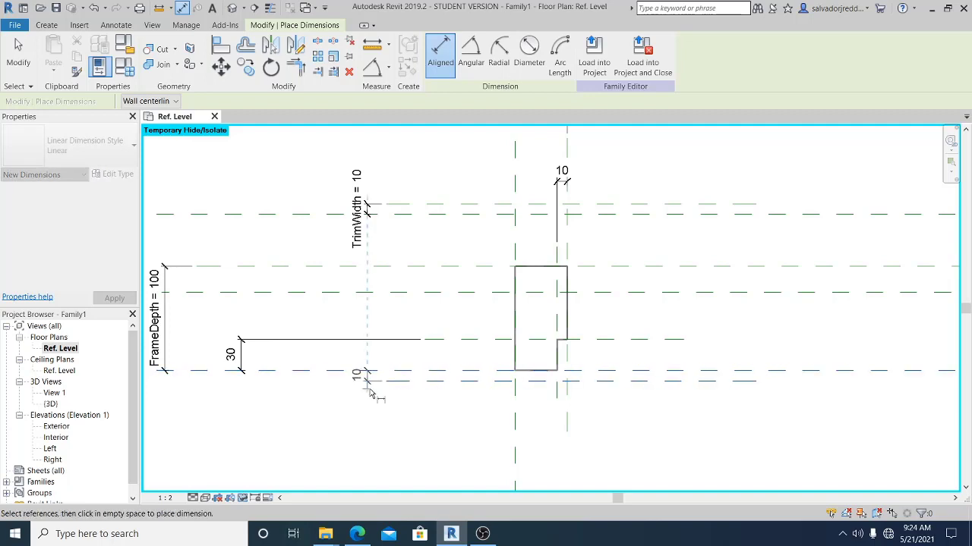
click(370, 393)
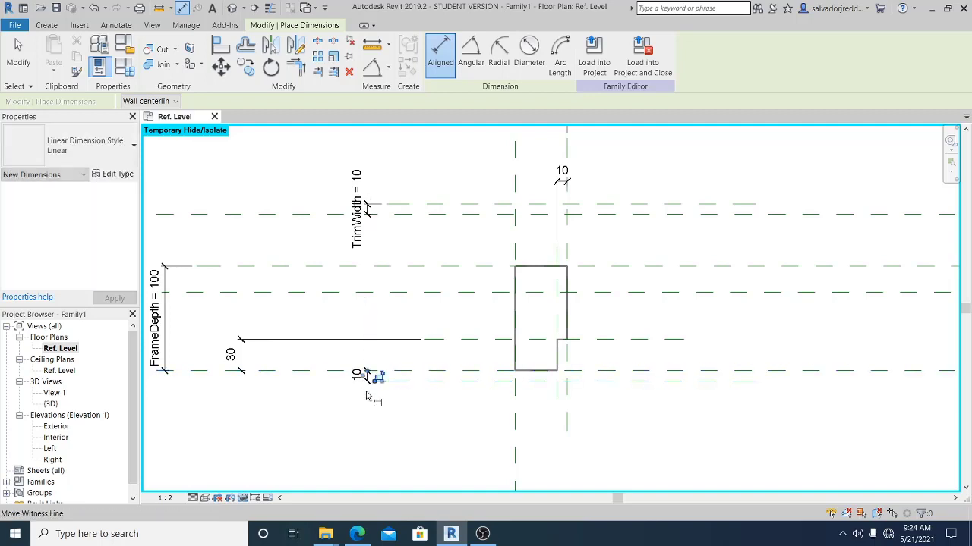
key(Escape)
key(Escape)
scroll(378, 391, up, 1)
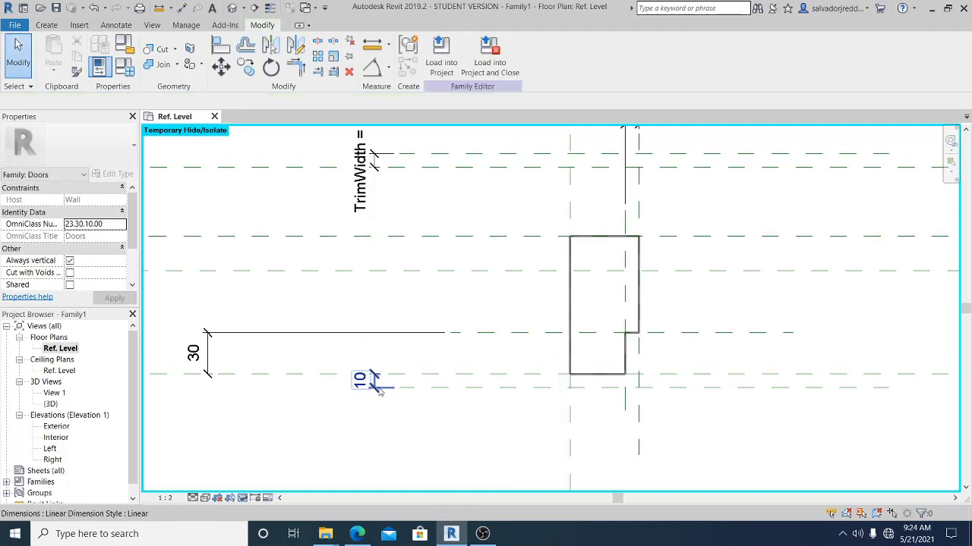
Label the lower trim plane's offset dimension with the existing TrimWidth parameter.
click(378, 390)
click(541, 55)
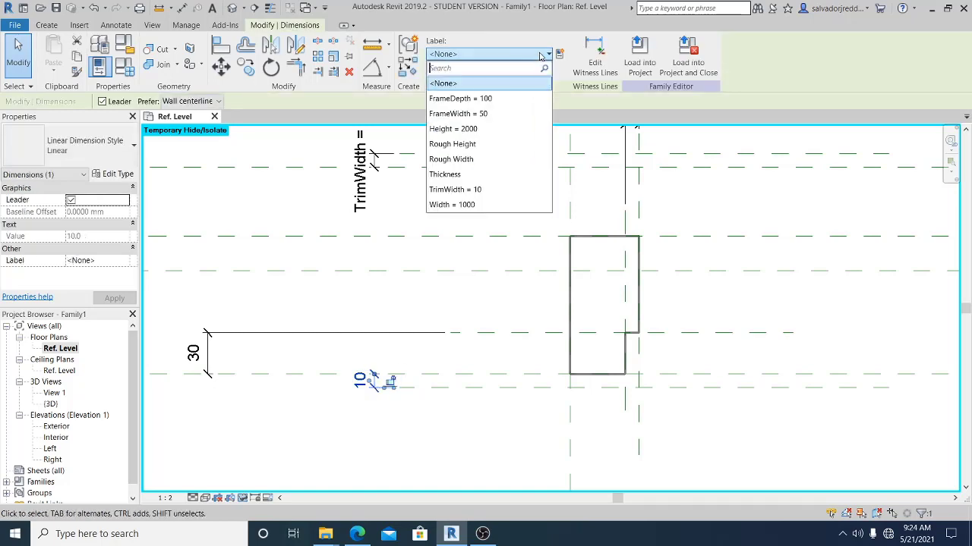
key(Return)
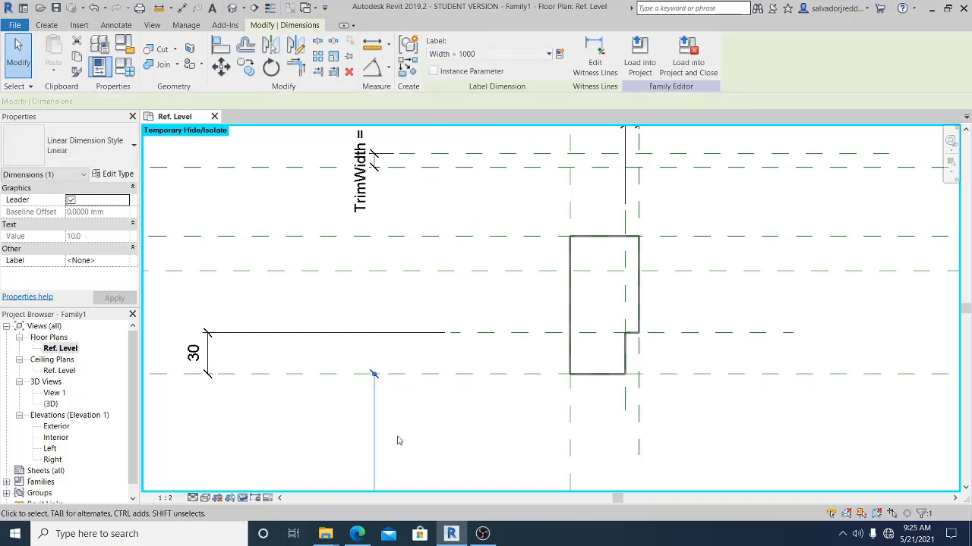
click(547, 54)
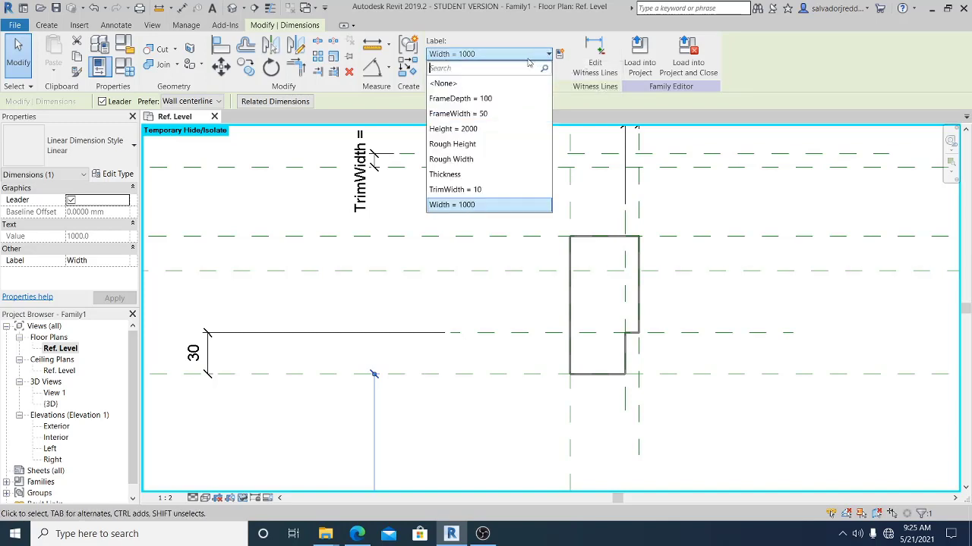
click(474, 190)
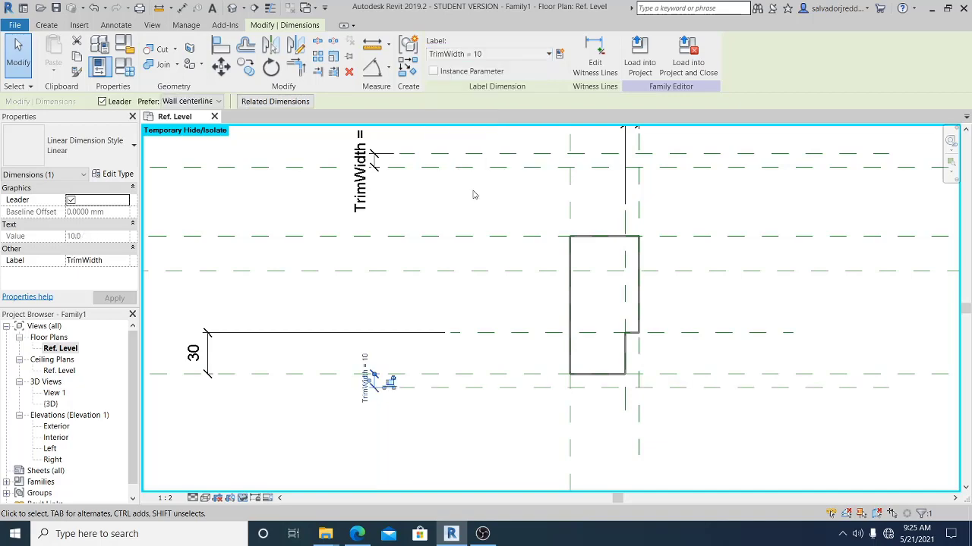
click(468, 204)
scroll(431, 306, down, 4)
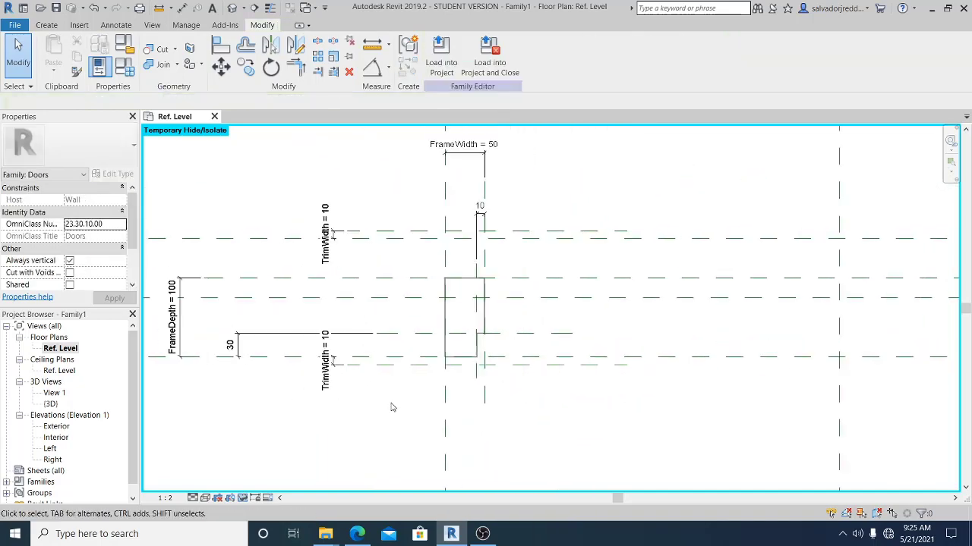
Assign the TrimWidth parameter to the horizontal 10 mm dimension above the frame profile.
scroll(498, 289, up, 2)
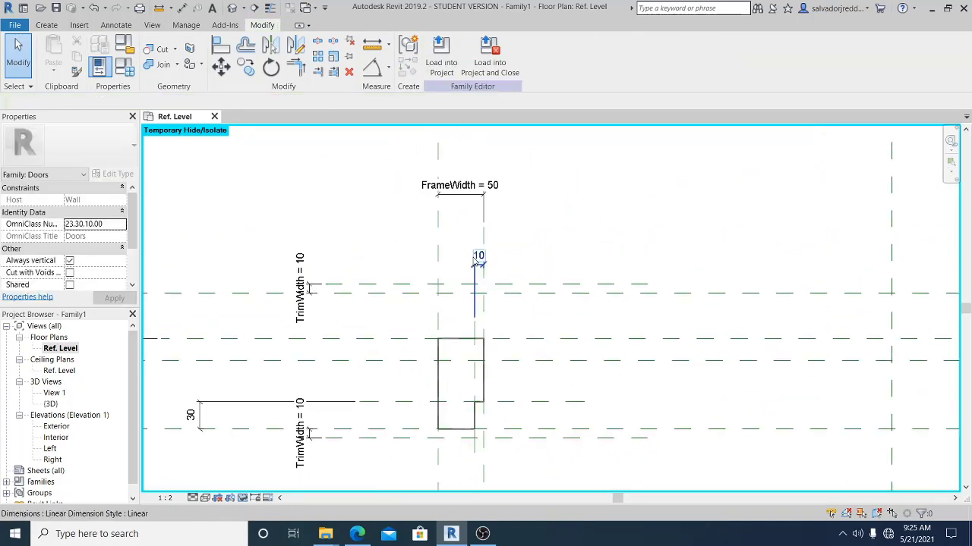
click(473, 266)
click(487, 53)
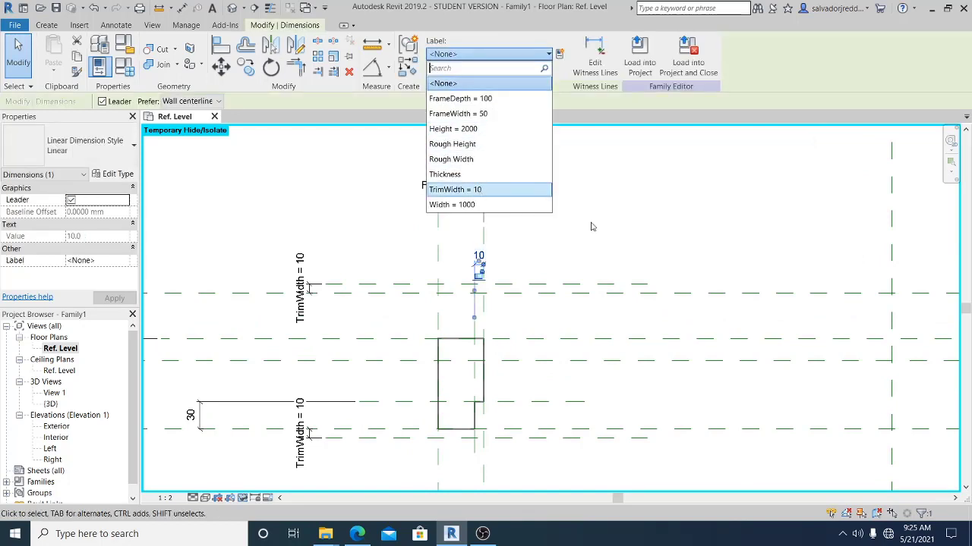
key(Return)
click(619, 232)
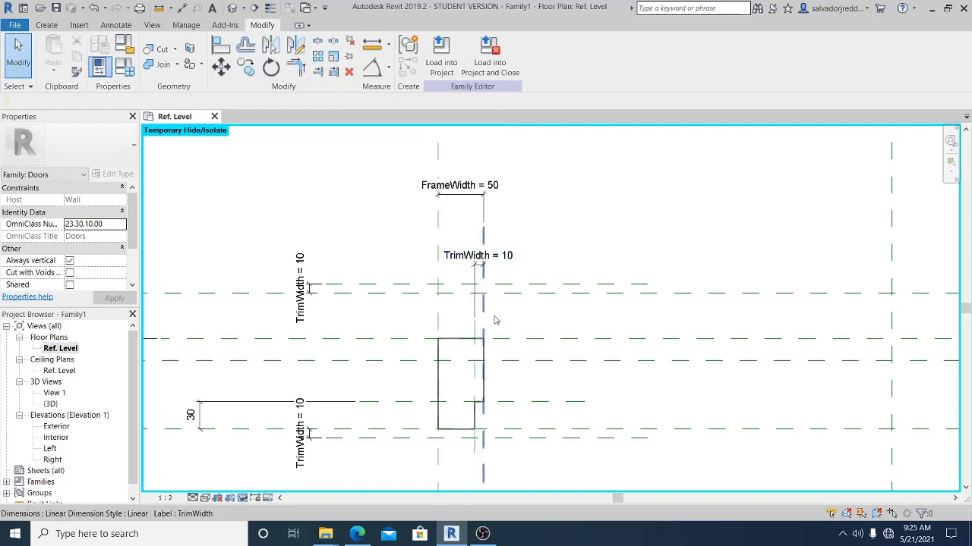
Mirror copies of the frame's two inner vertical reference planes about the Left reference plane.
click(485, 243)
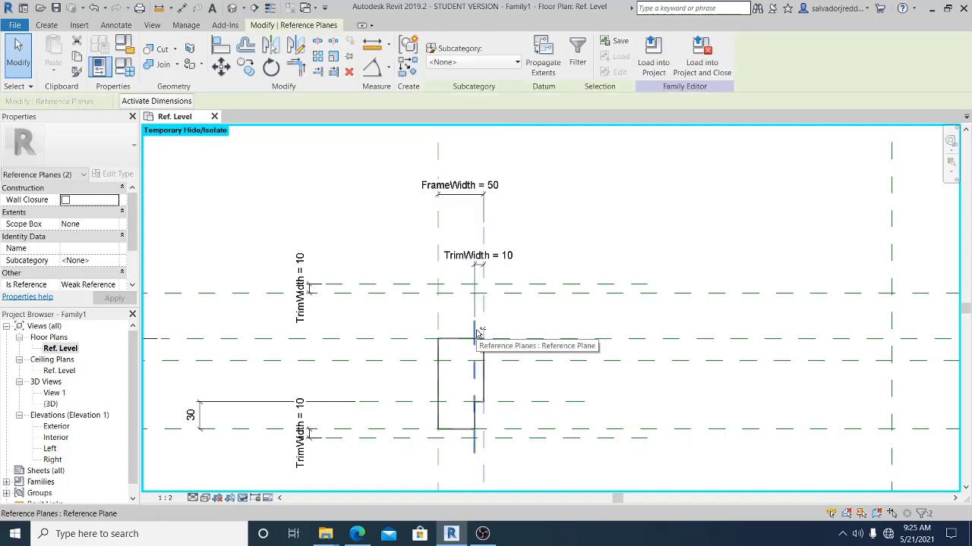
key(m)
key(m)
click(439, 322)
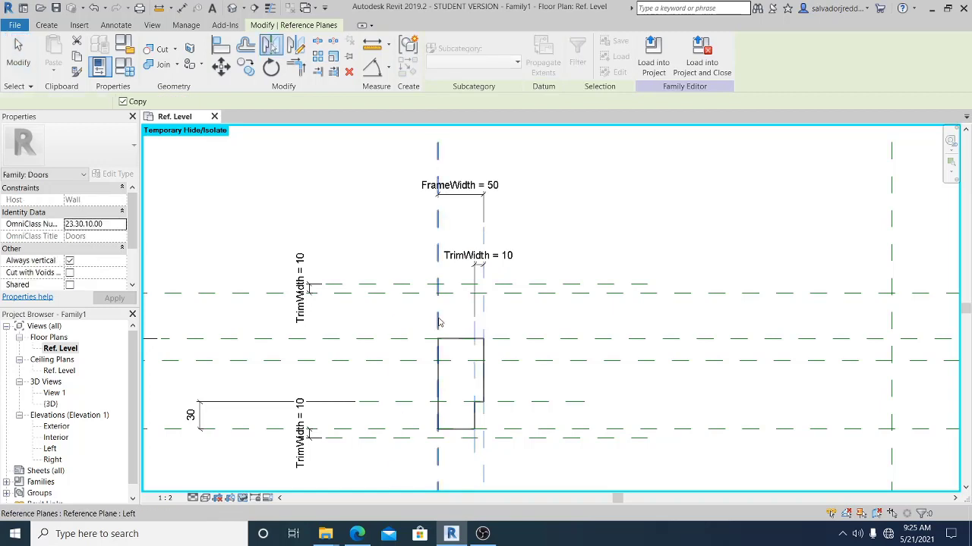
scroll(385, 332, down, 2)
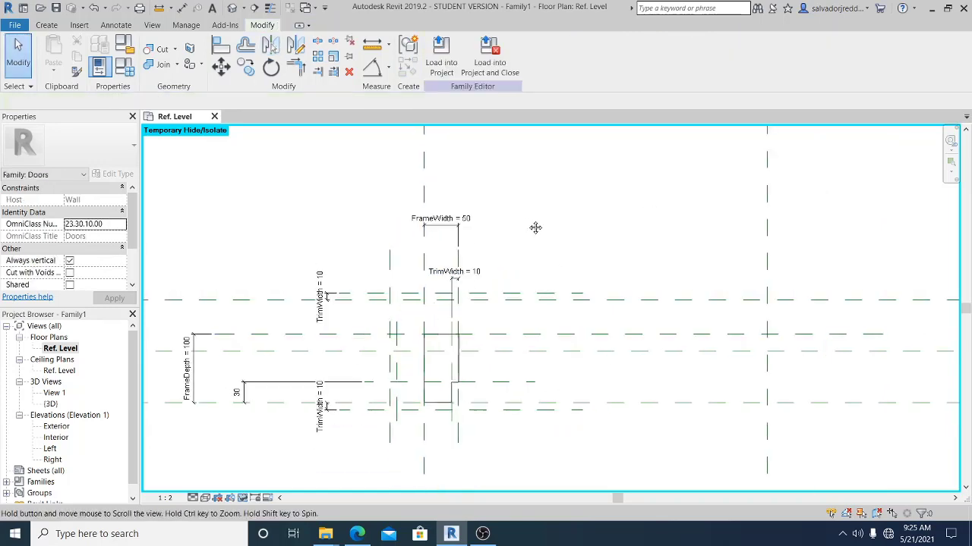
Add an aligned dimension between the two mirrored vertical reference planes, lined up with the horizontal TrimWidth dimension.
scroll(534, 226, up, 2)
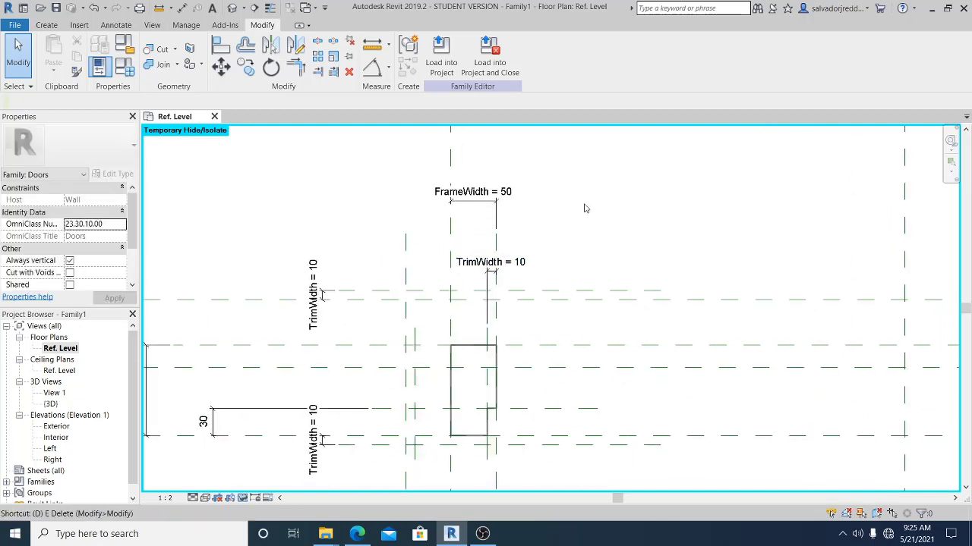
key(d)
key(i)
click(413, 327)
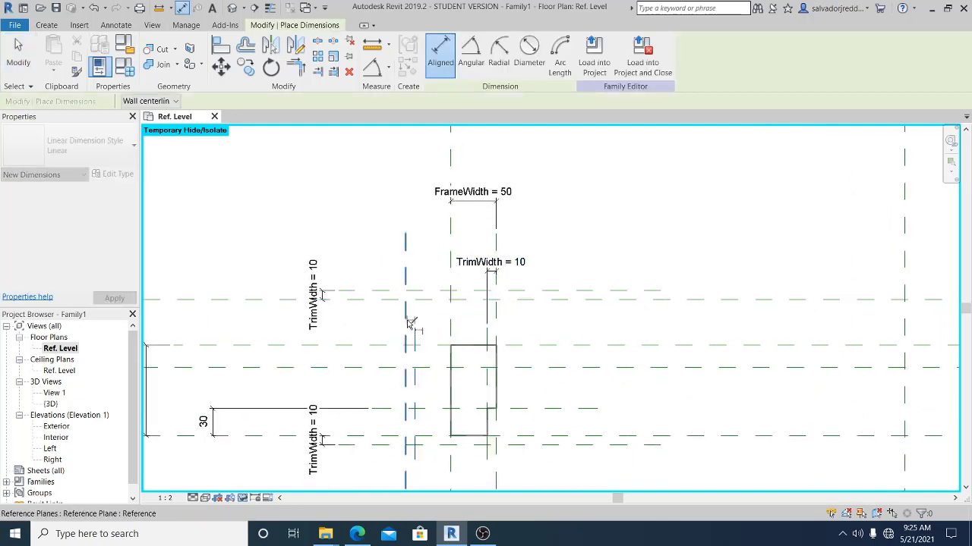
click(404, 273)
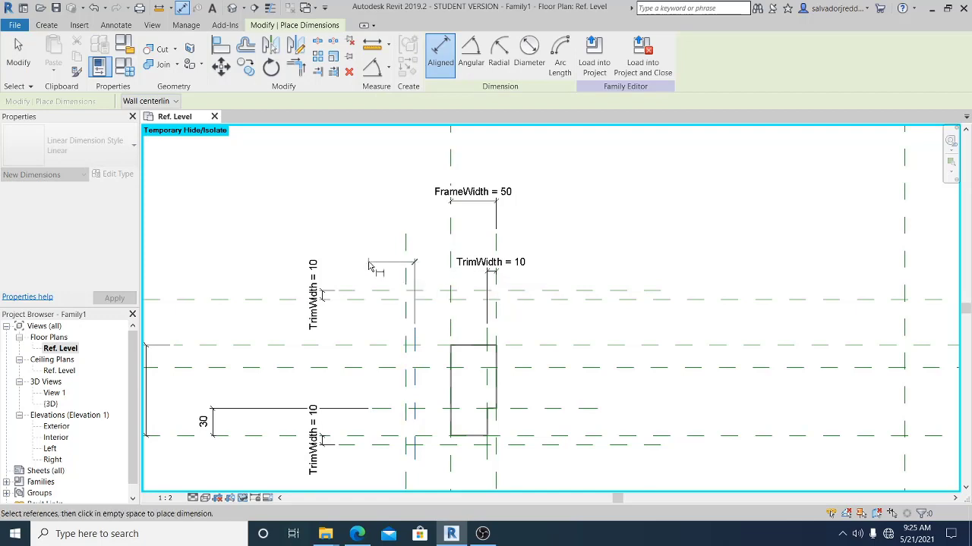
key(Escape)
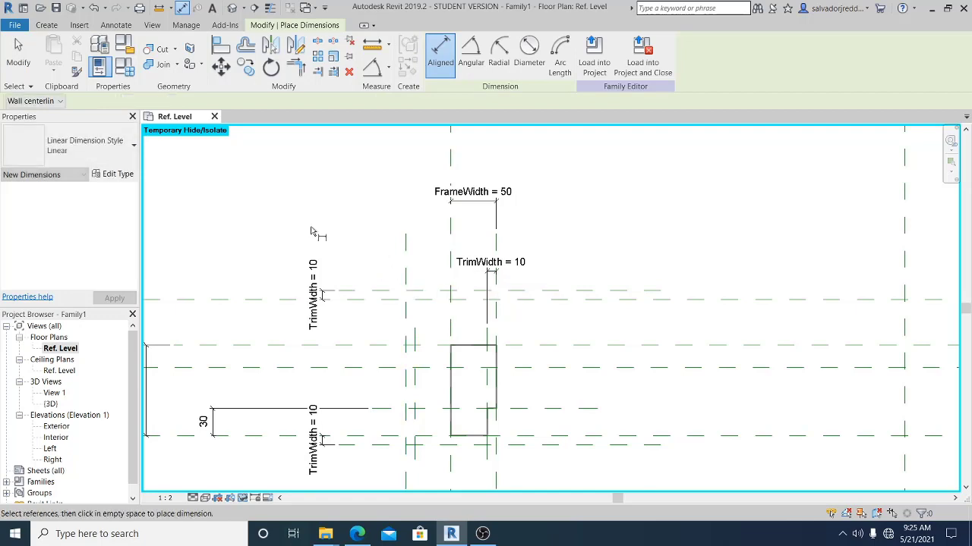
click(406, 336)
click(414, 337)
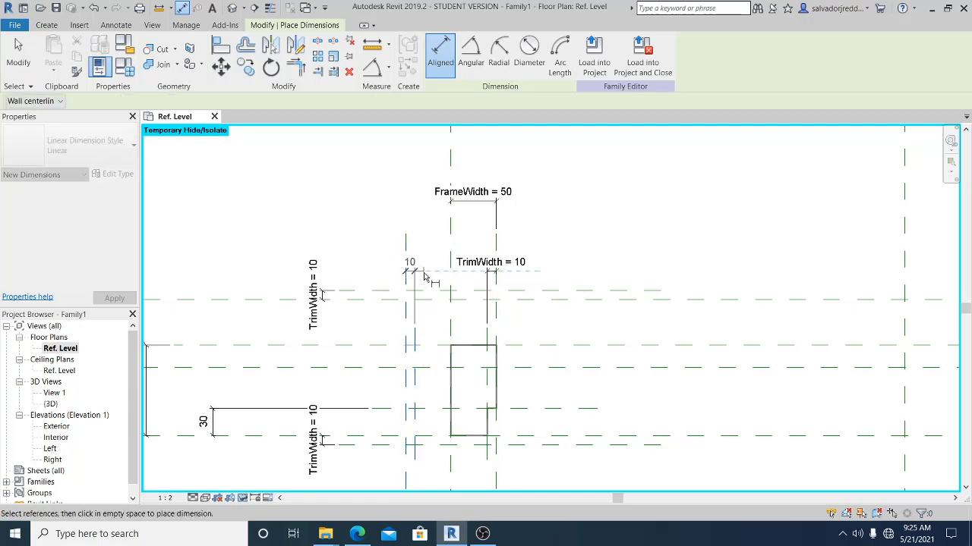
click(425, 279)
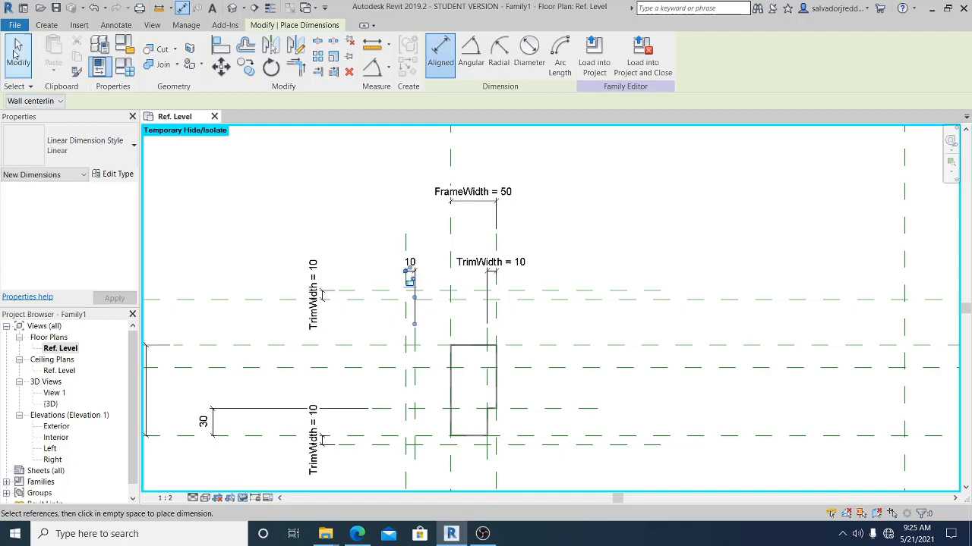
click(14, 51)
Label the dimension between the two mirrored vertical planes with the existing TrimWidth parameter.
scroll(383, 287, up, 1)
click(414, 261)
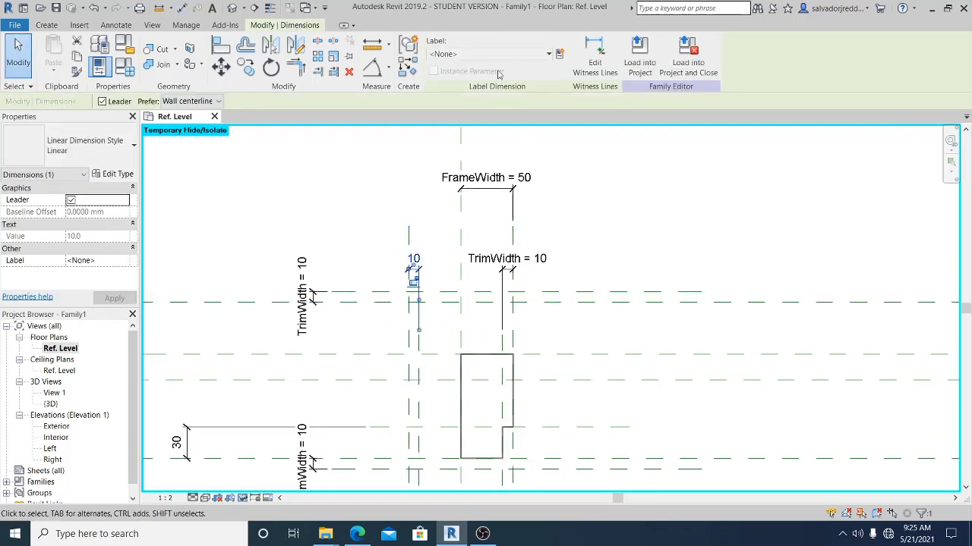
click(494, 54)
click(700, 217)
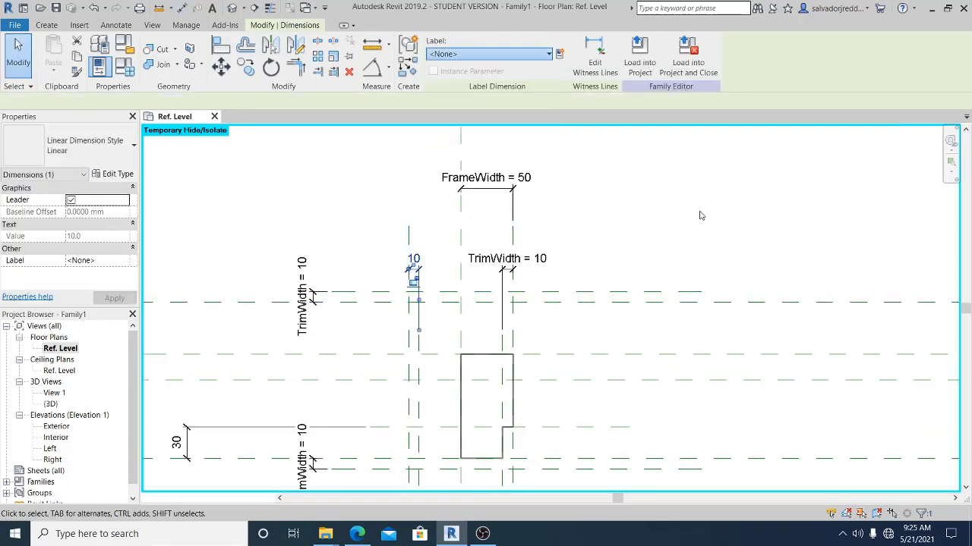
click(698, 214)
Add an overall aligned dimension from the outermost mirrored vertical plane to the frame's FrameWidth plane, placed above the FrameWidth dimension.
middle_drag(703, 243, 682, 229)
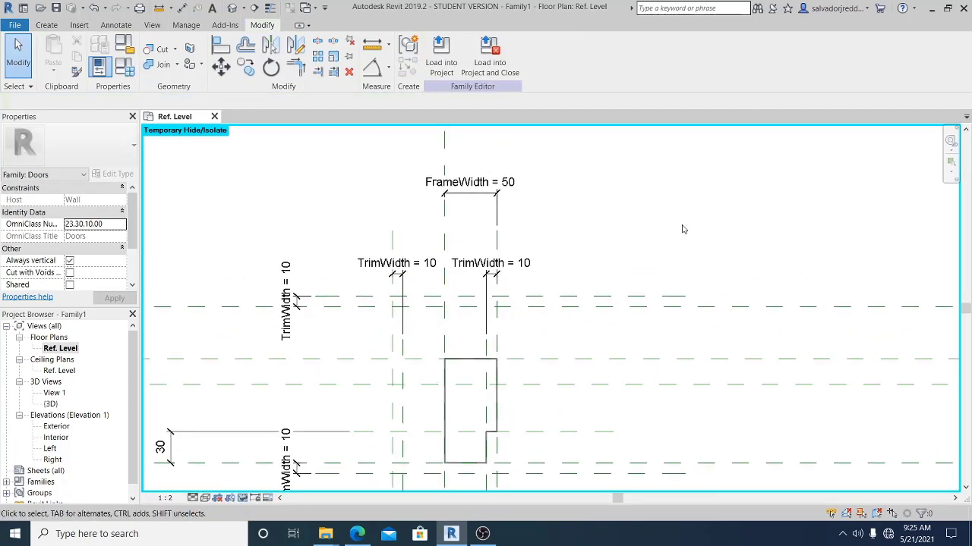
key(d)
key(i)
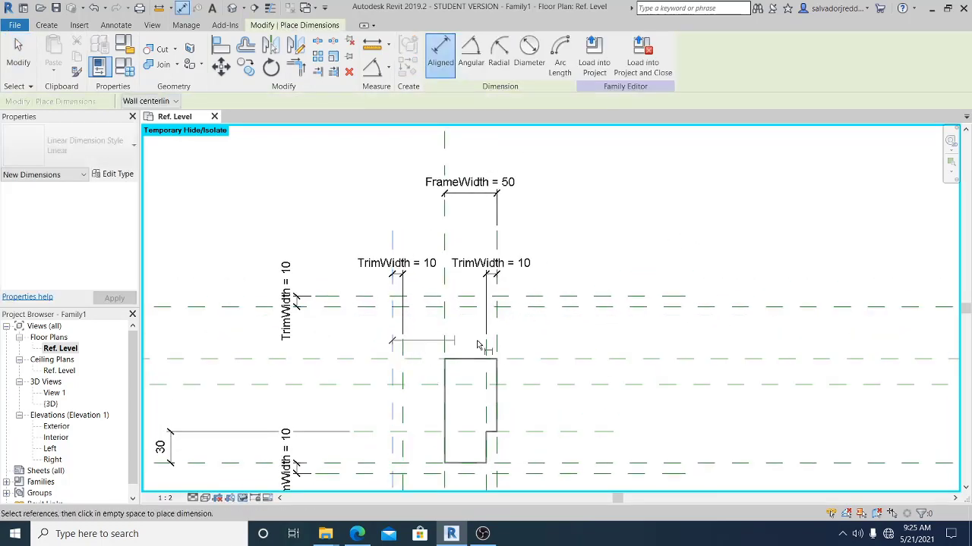
click(497, 345)
scroll(600, 209, down, 2)
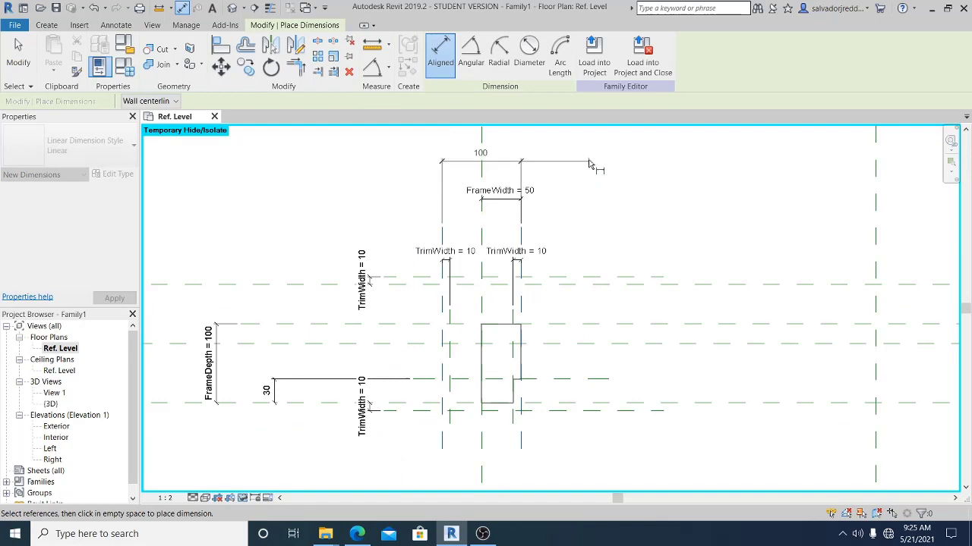
click(588, 162)
key(Escape)
scroll(426, 178, up, 2)
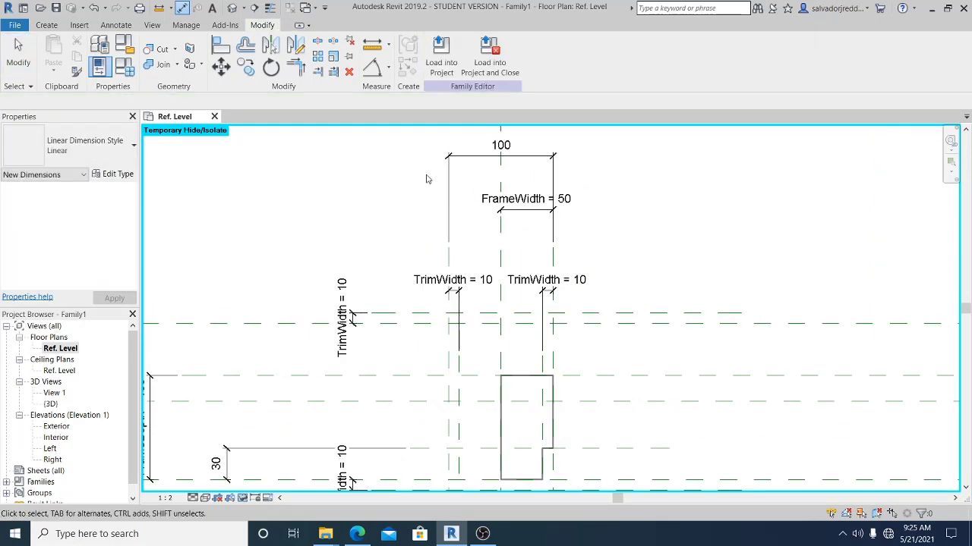
click(531, 157)
key(Escape)
scroll(597, 196, down, 2)
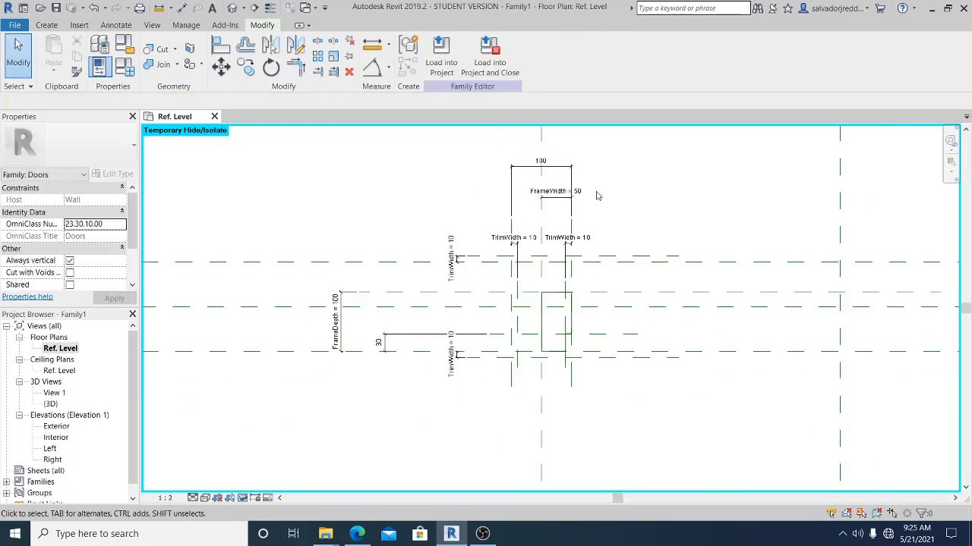
middle_drag(597, 195, 533, 232)
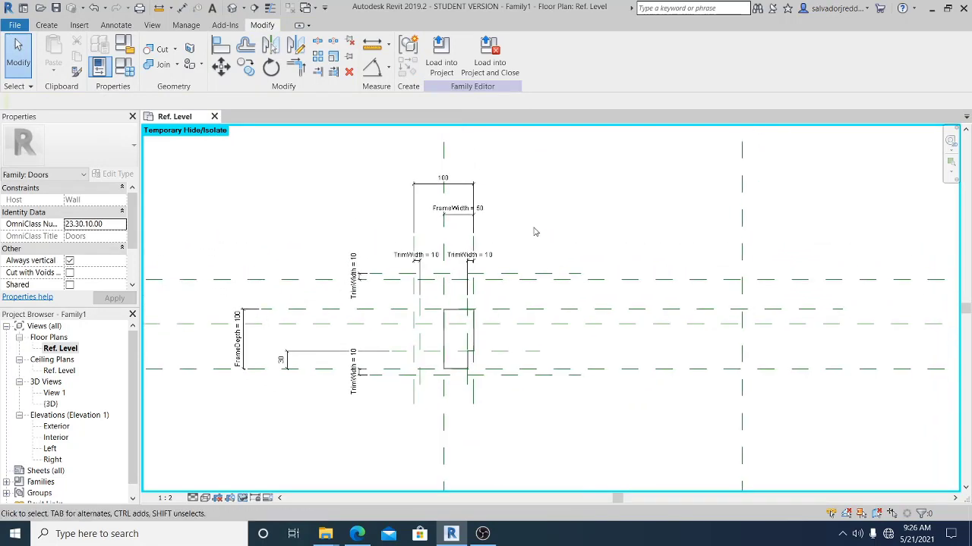
middle_drag(571, 235, 576, 243)
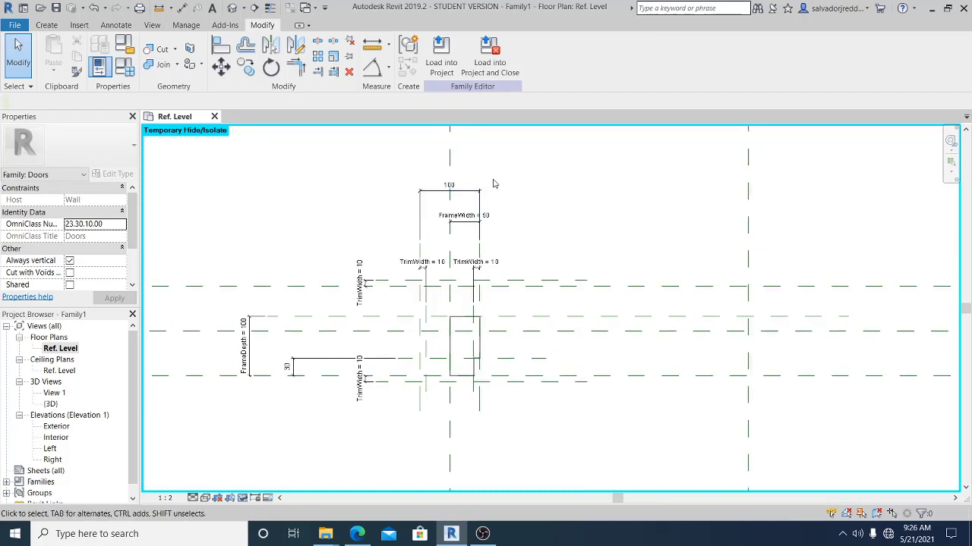
scroll(479, 411, up, 2)
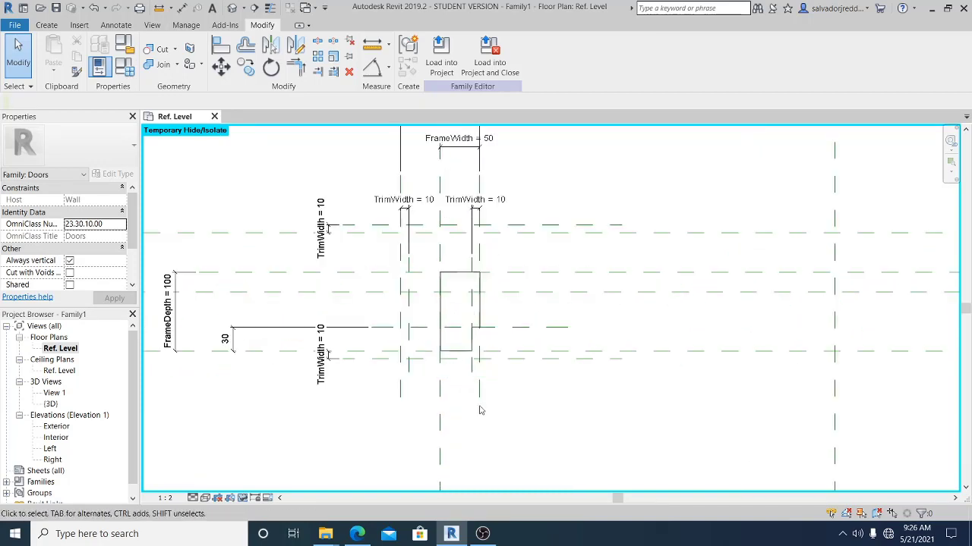
scroll(492, 326, down, 1)
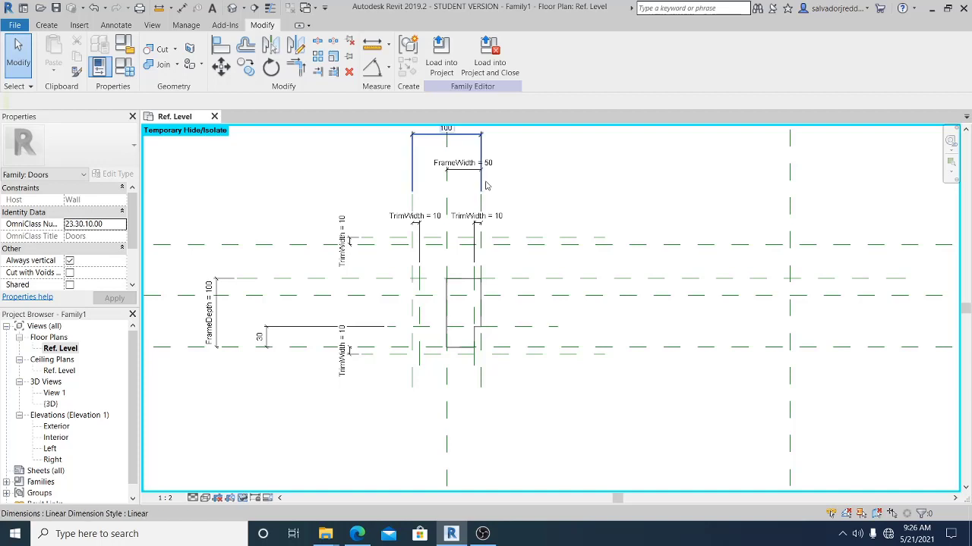
middle_drag(527, 187, 543, 208)
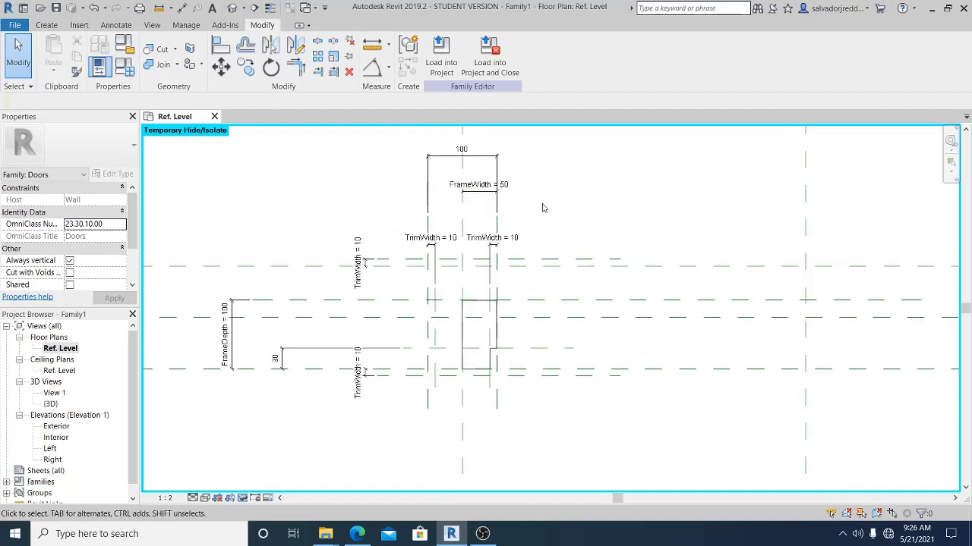
click(498, 173)
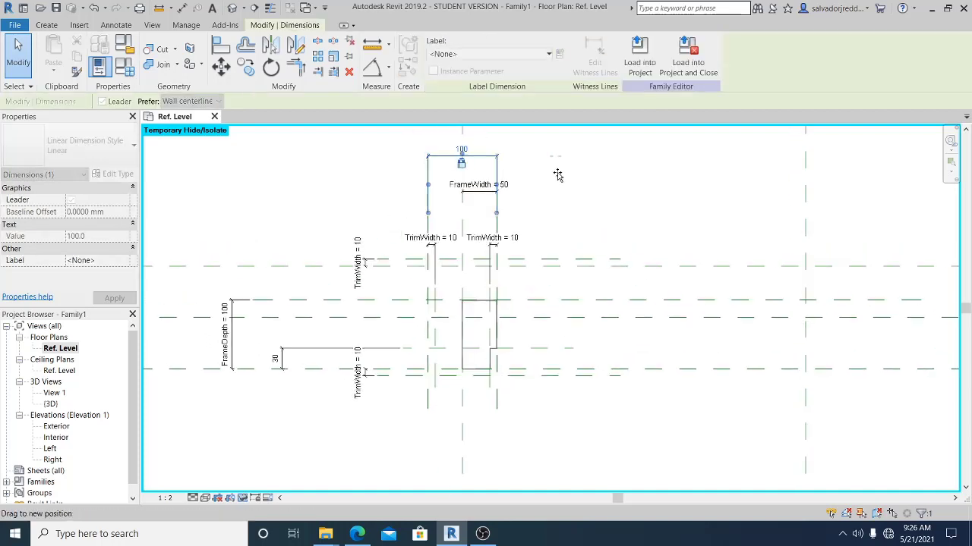
click(545, 198)
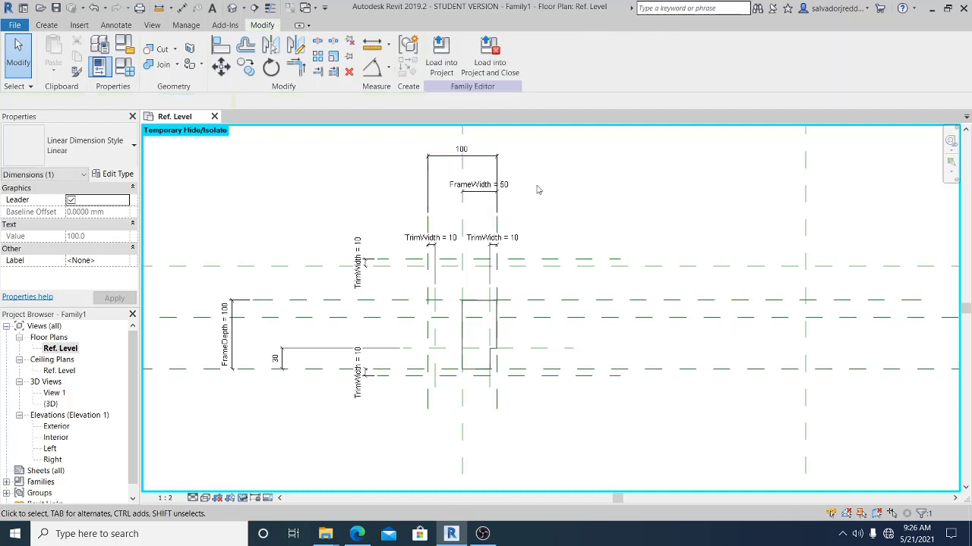
click(498, 173)
key(Escape)
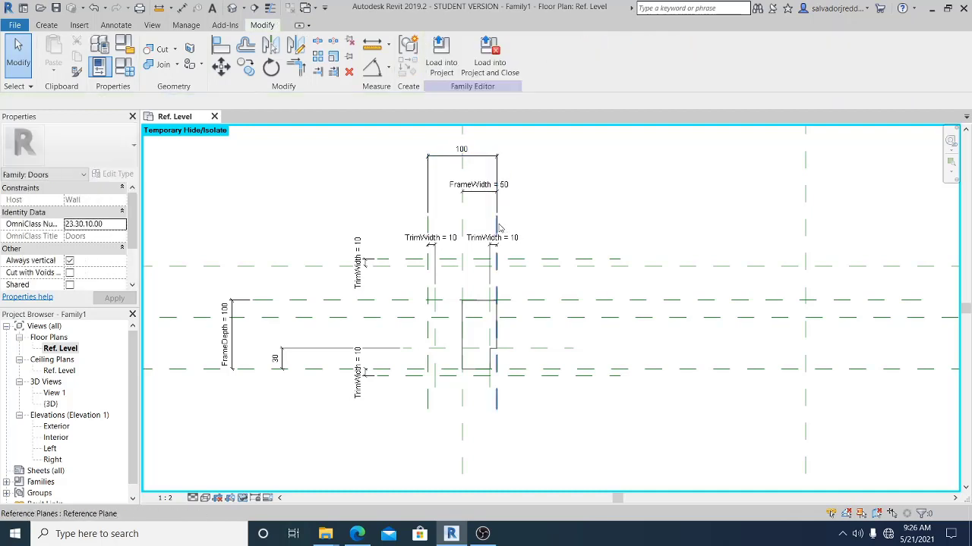
Test the constraints by moving the frame's FrameWidth reference plane toward the opening to a FrameWidth of about 150 mm, and undo the move.
click(496, 220)
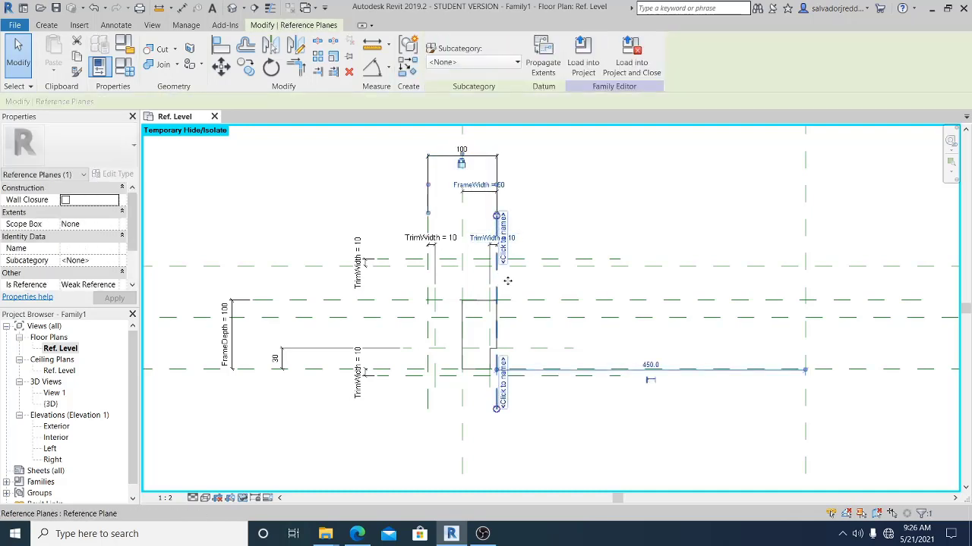
drag(567, 283, 565, 282)
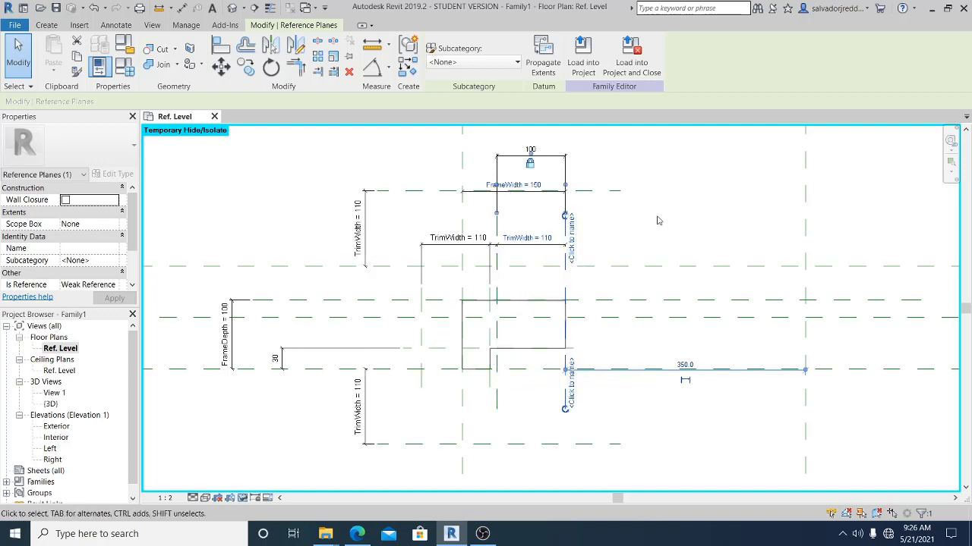
key(Escape)
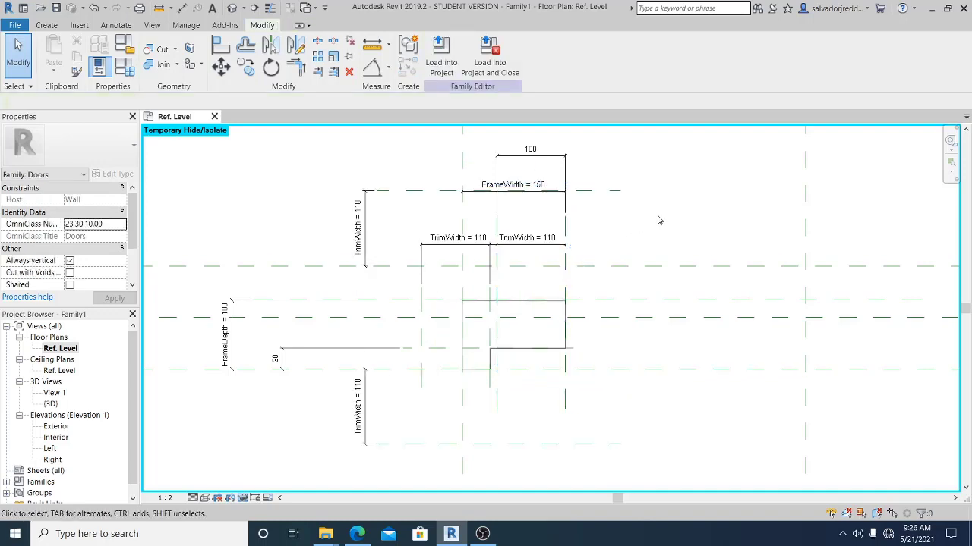
key(ctrl+z)
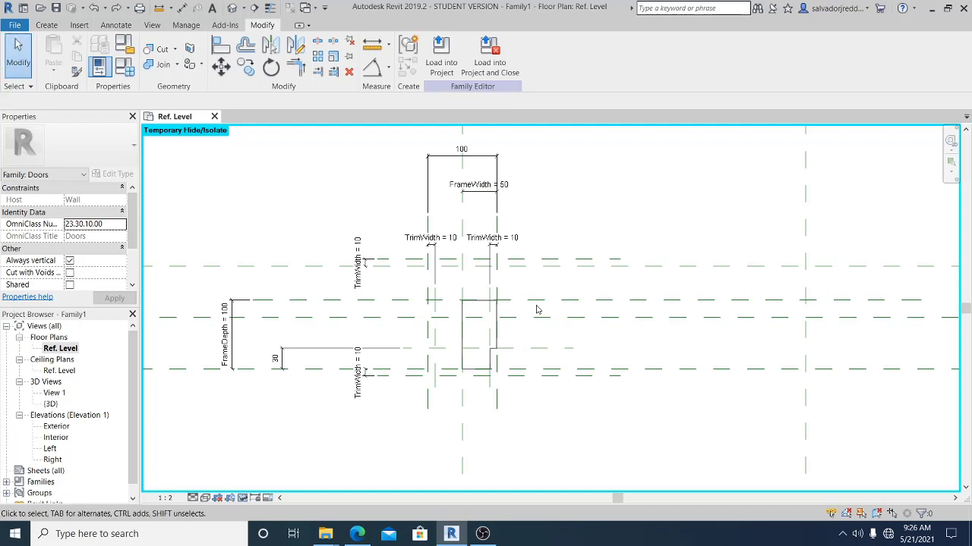
scroll(537, 310, up, 2)
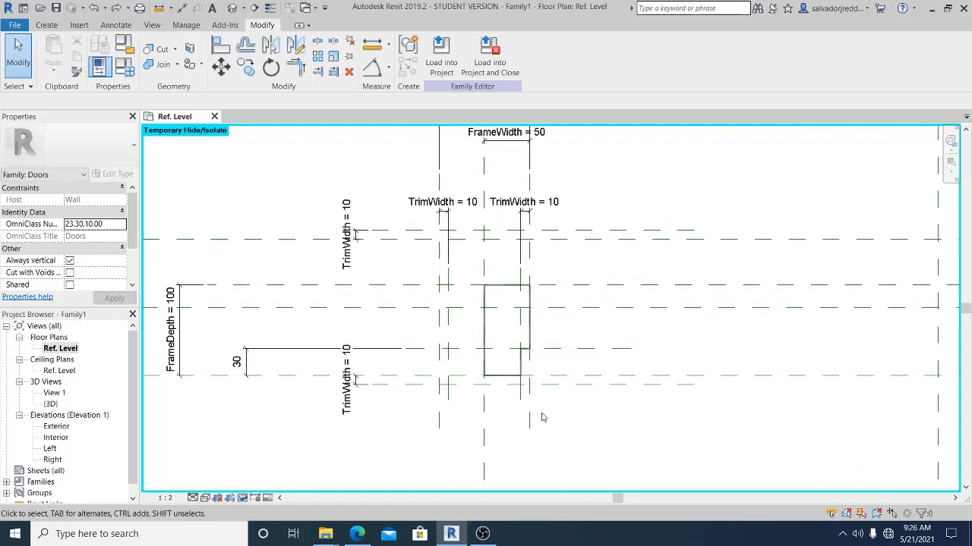
scroll(585, 217, down, 2)
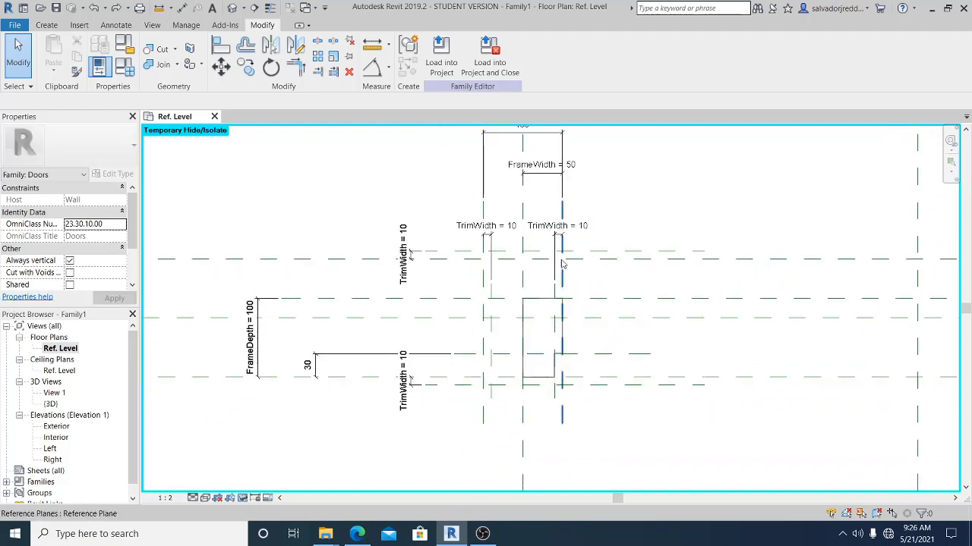
Try moving the frame's FrameWidth reference plane to FrameWidth values of about 80 and 105 mm, and undo both moves.
click(562, 275)
drag(562, 274, 585, 275)
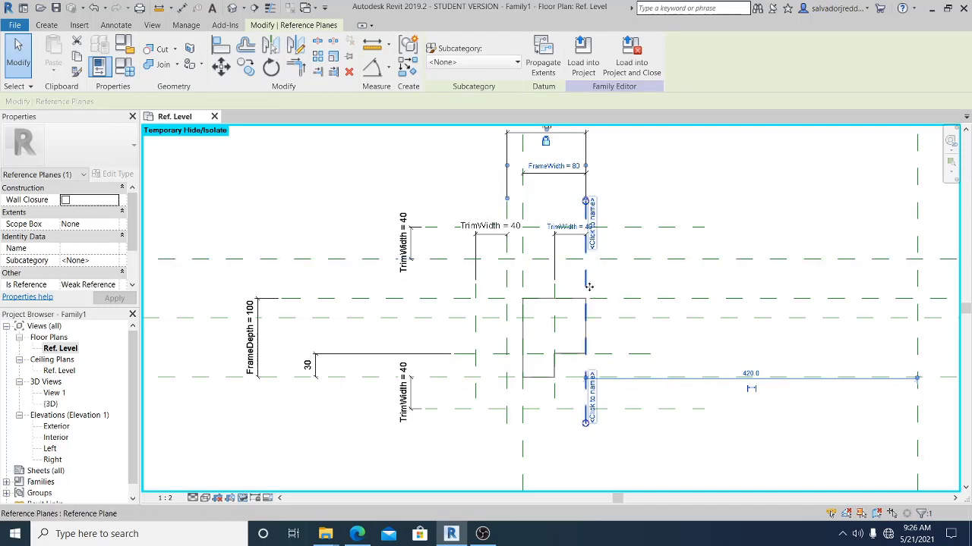
drag(609, 285, 606, 286)
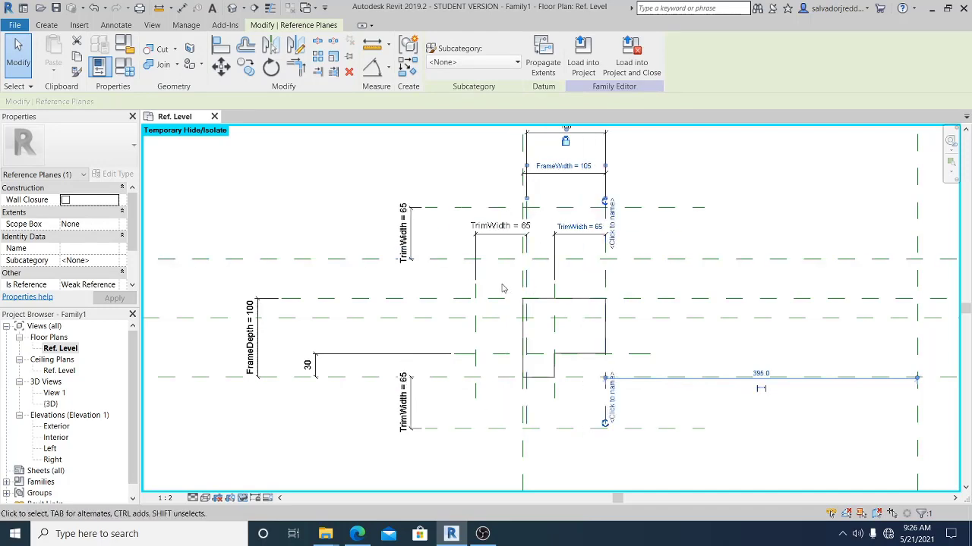
click(649, 280)
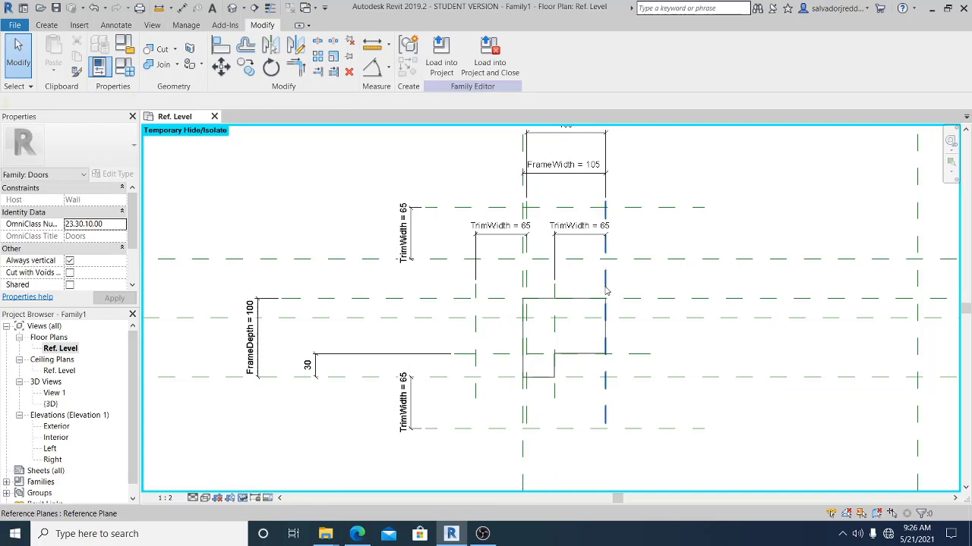
key(ctrl+z)
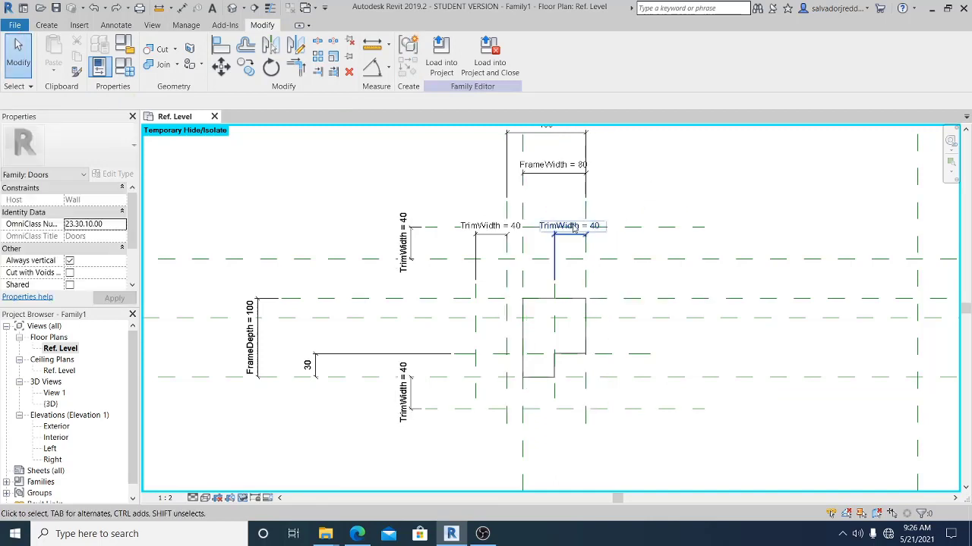
scroll(539, 258, down, 2)
scroll(529, 271, up, 2)
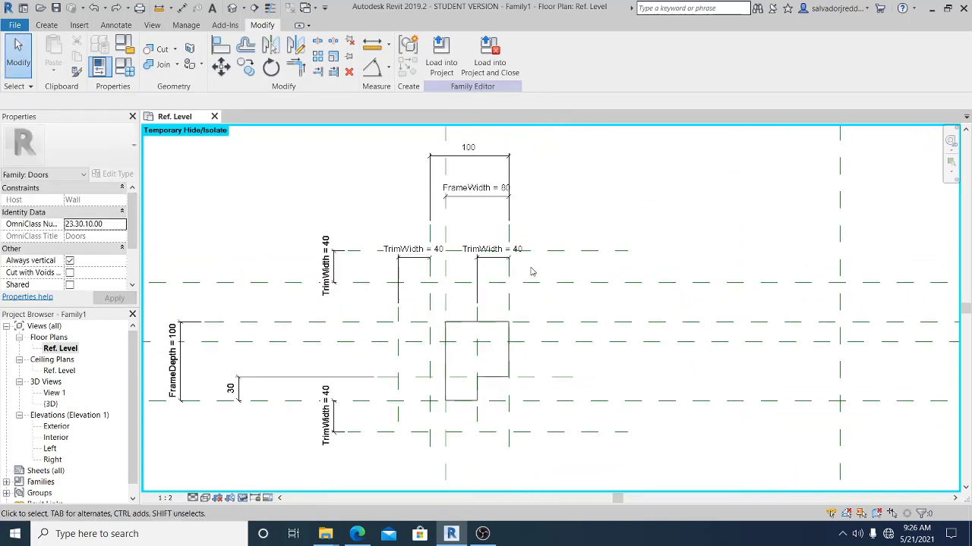
key(ctrl+z)
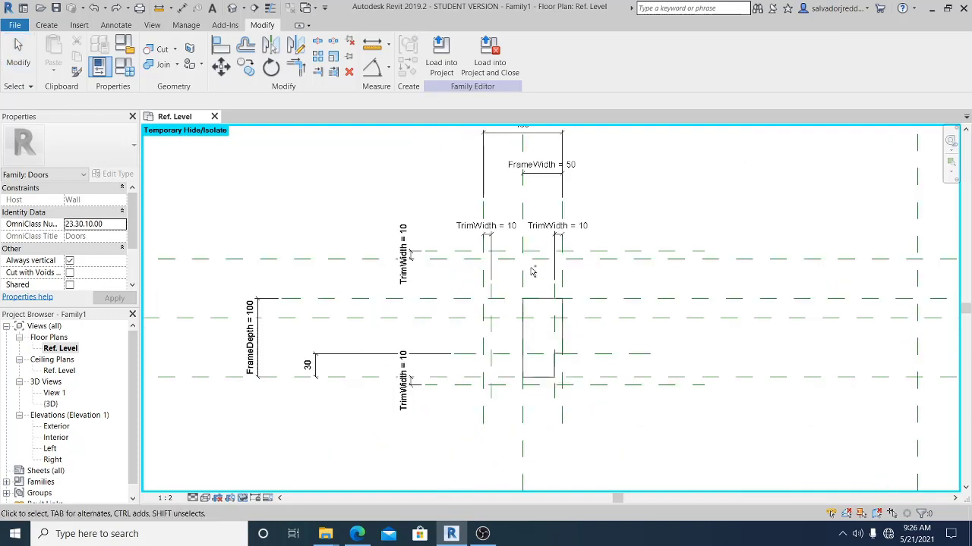
scroll(531, 228, up, 1)
scroll(589, 213, down, 2)
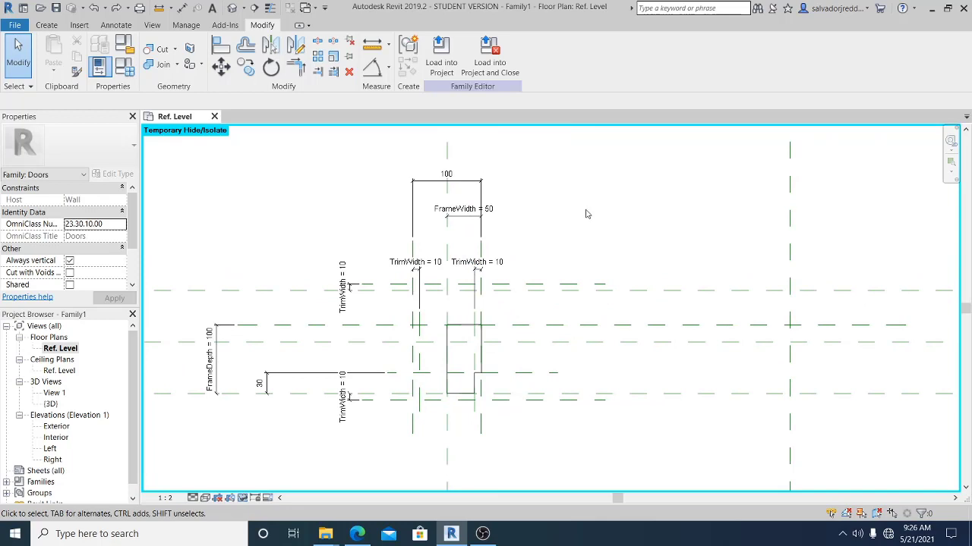
middle_drag(585, 214, 565, 219)
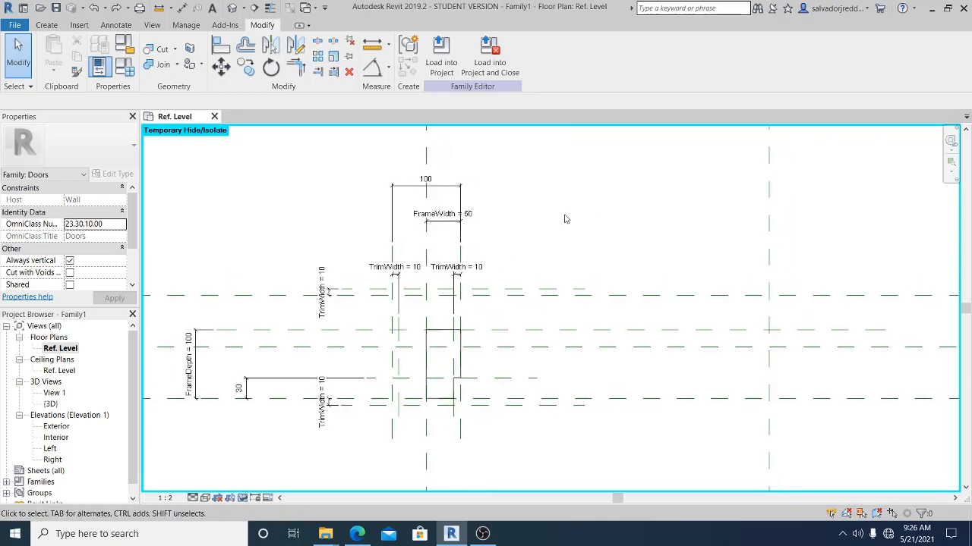
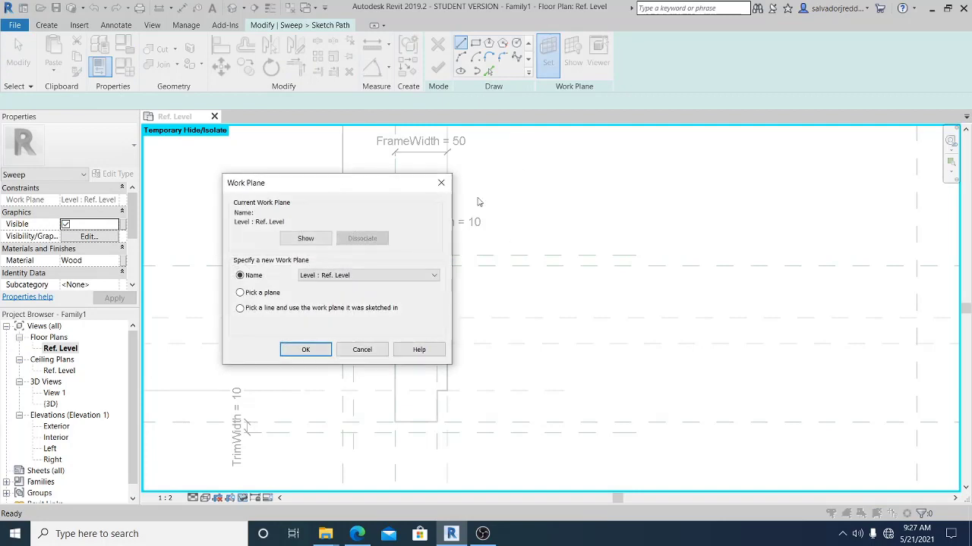
Set the sweep path's work plane to Reference Plane : Exterior and open the Exterior elevation for sketching.
click(340, 280)
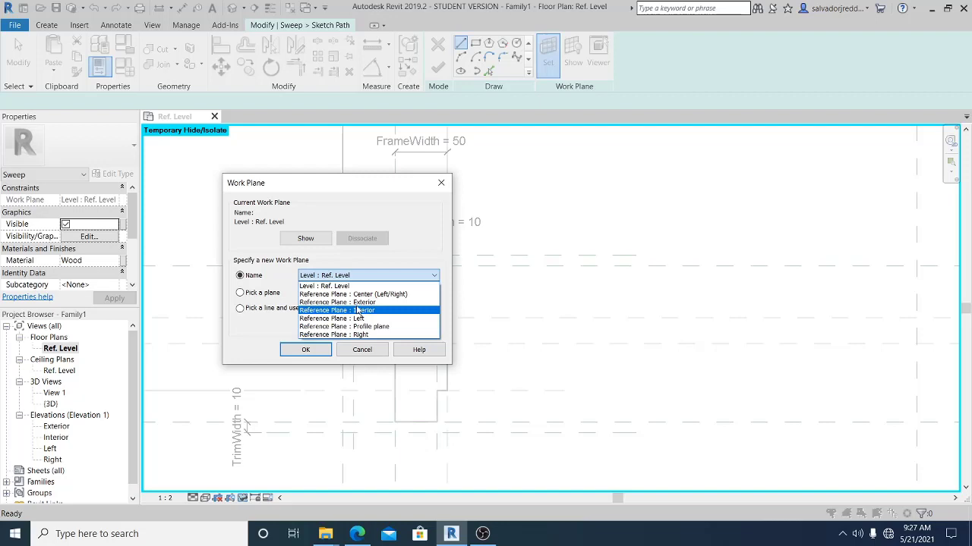
click(359, 303)
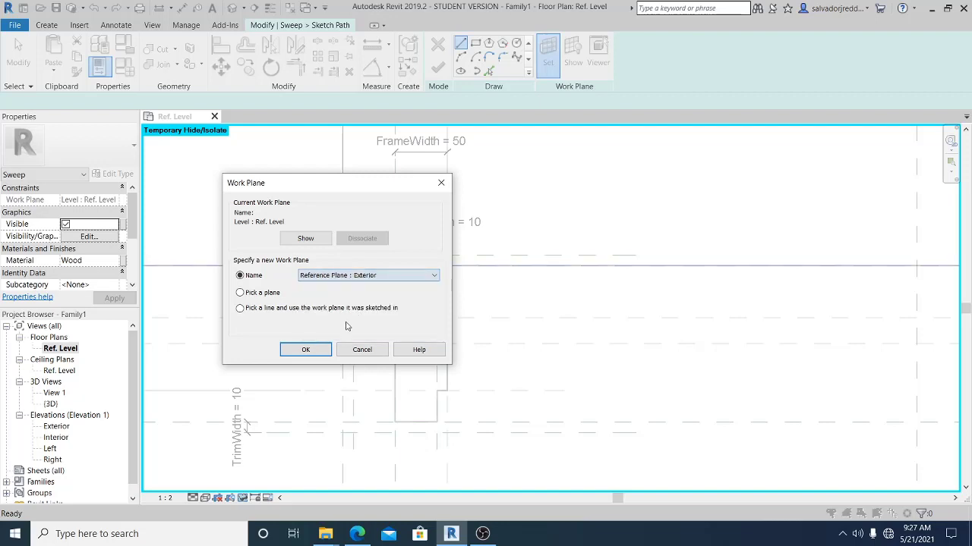
click(305, 350)
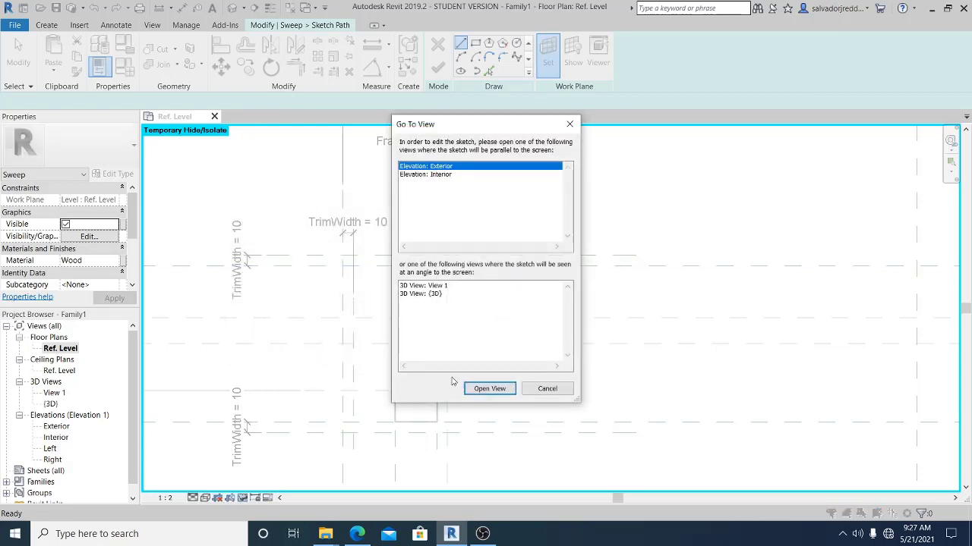
click(490, 388)
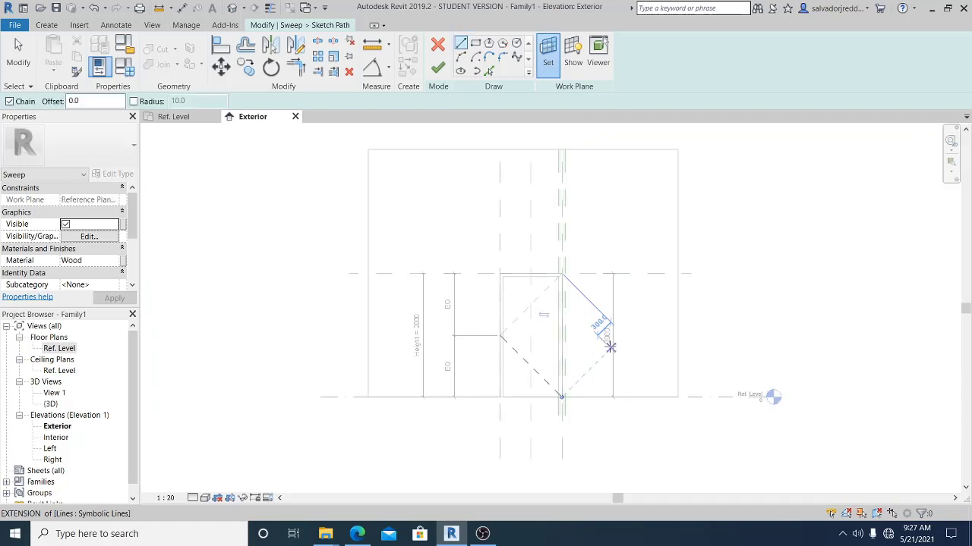
Create locked sweep path lines from the Left, door-head and Right reference planes using Pick Lines.
middle_drag(625, 293, 619, 326)
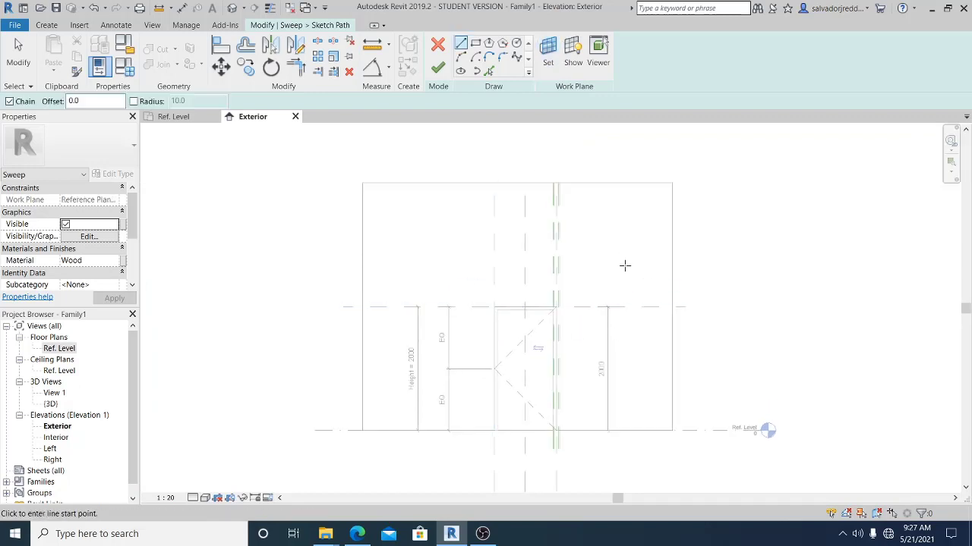
scroll(577, 304, up, 2)
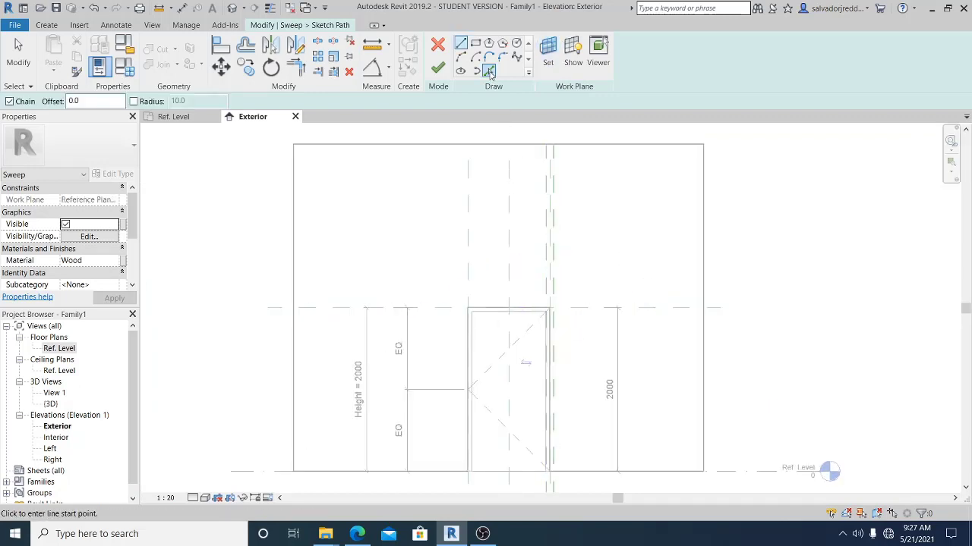
click(488, 71)
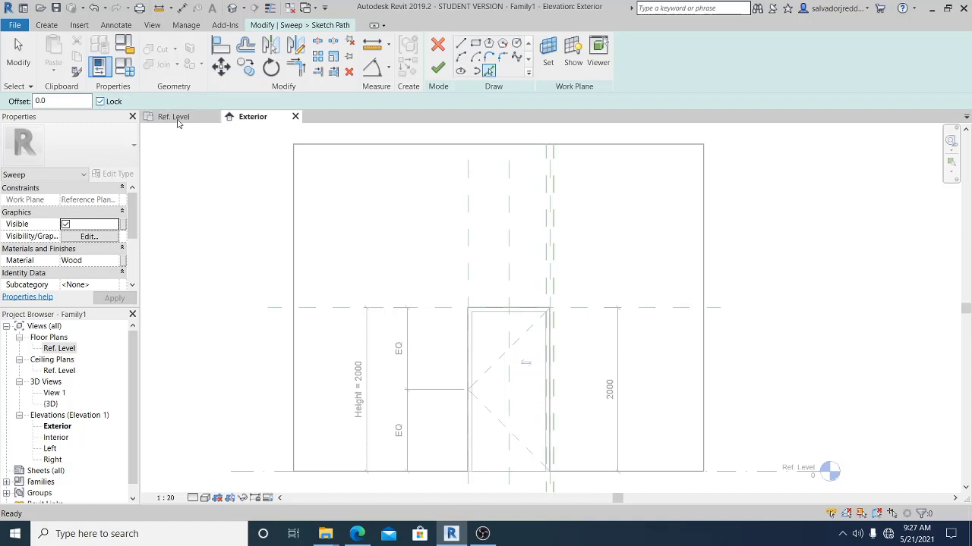
scroll(578, 311, up, 3)
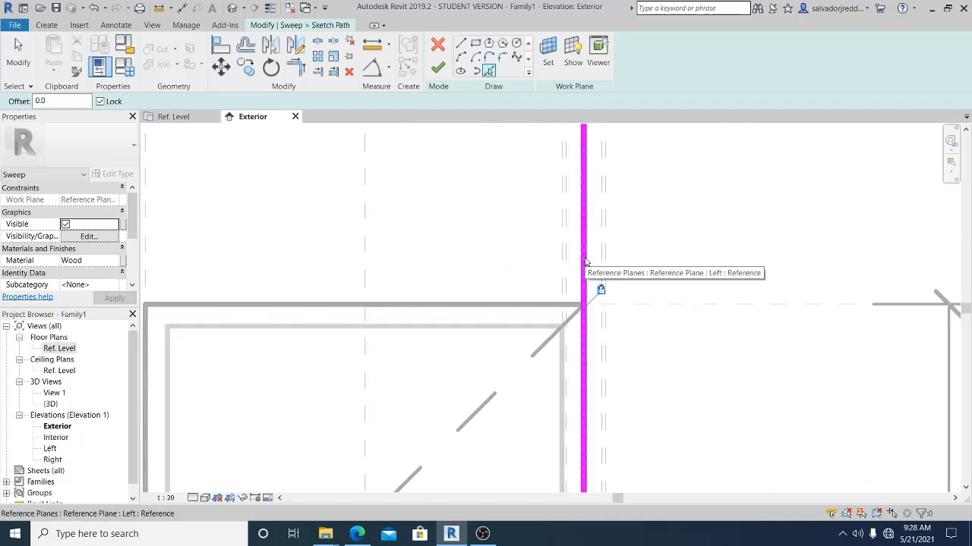
scroll(588, 252, down, 2)
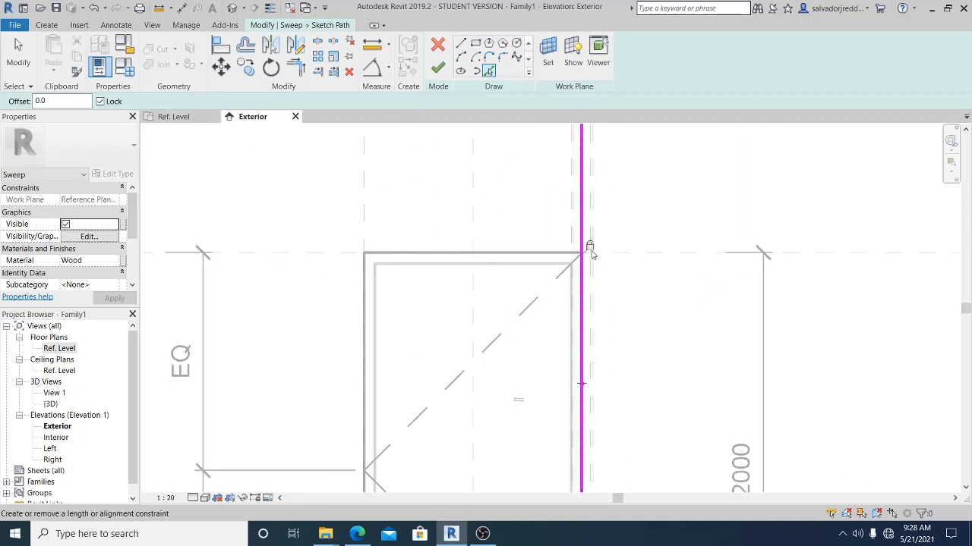
scroll(569, 395, up, 2)
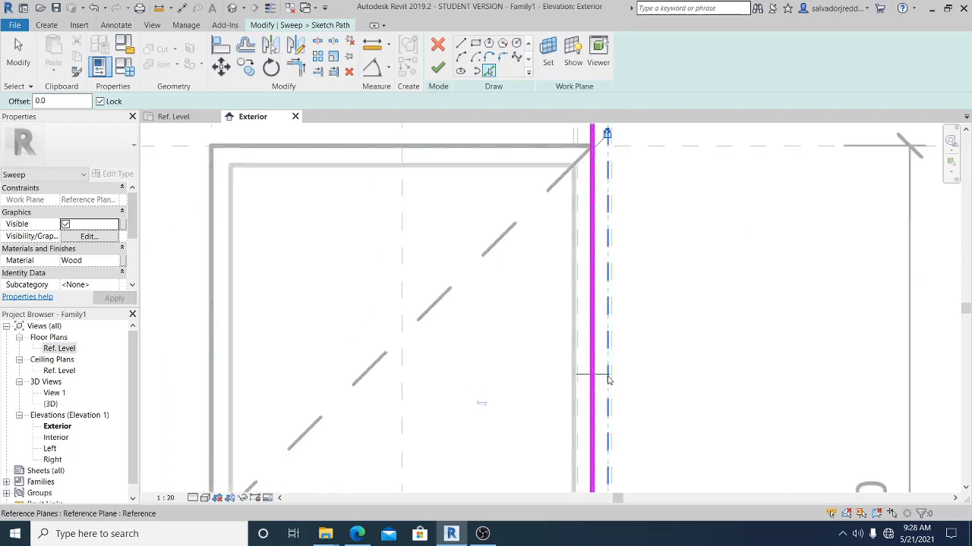
scroll(596, 379, up, 2)
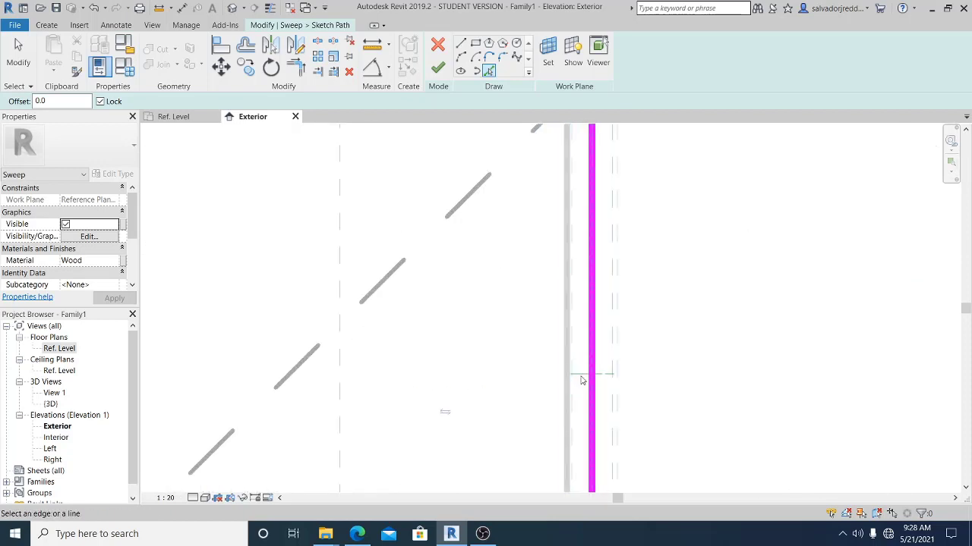
scroll(581, 379, down, 2)
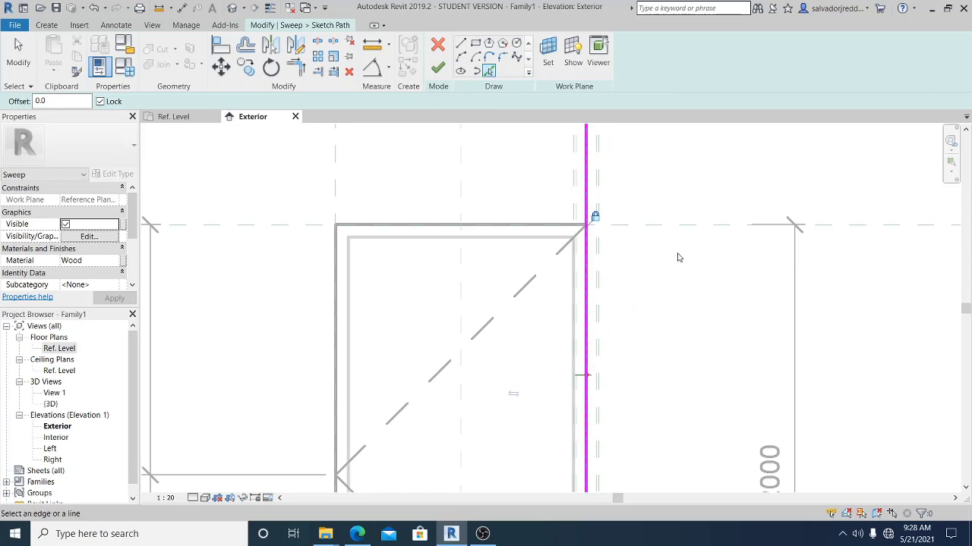
click(683, 227)
scroll(685, 233, down, 2)
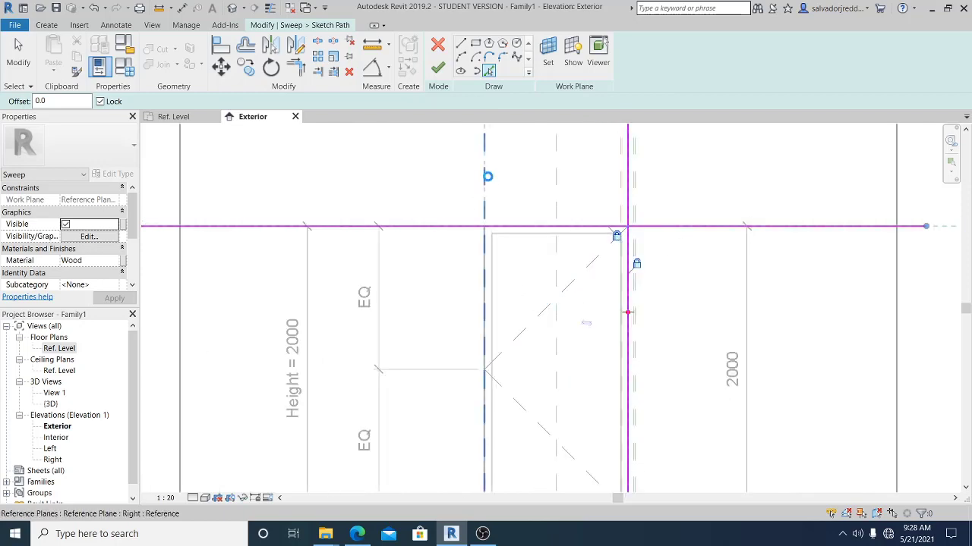
click(485, 175)
Trim the head path line and both vertical path lines into corners at the top of the door opening.
scroll(493, 258, down, 2)
key(t)
key(r)
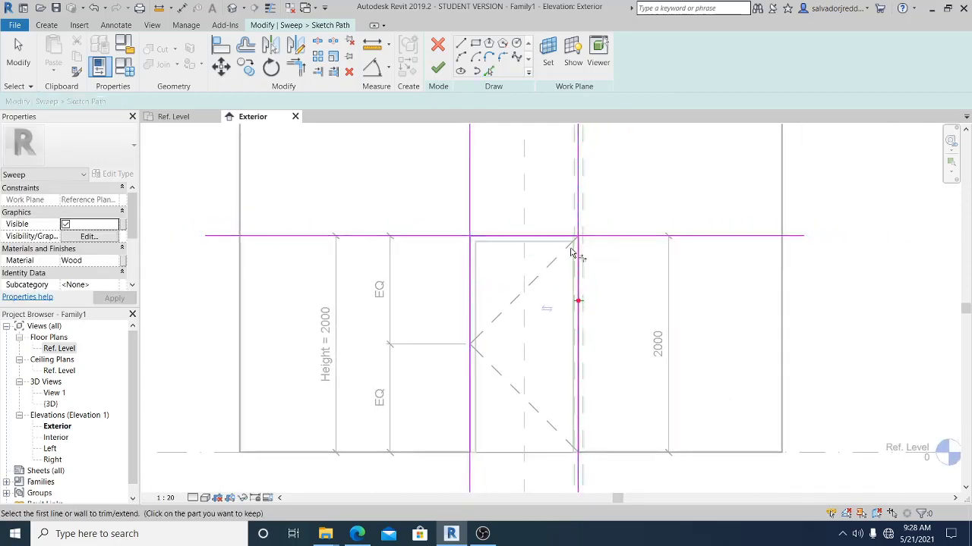
click(577, 258)
click(568, 238)
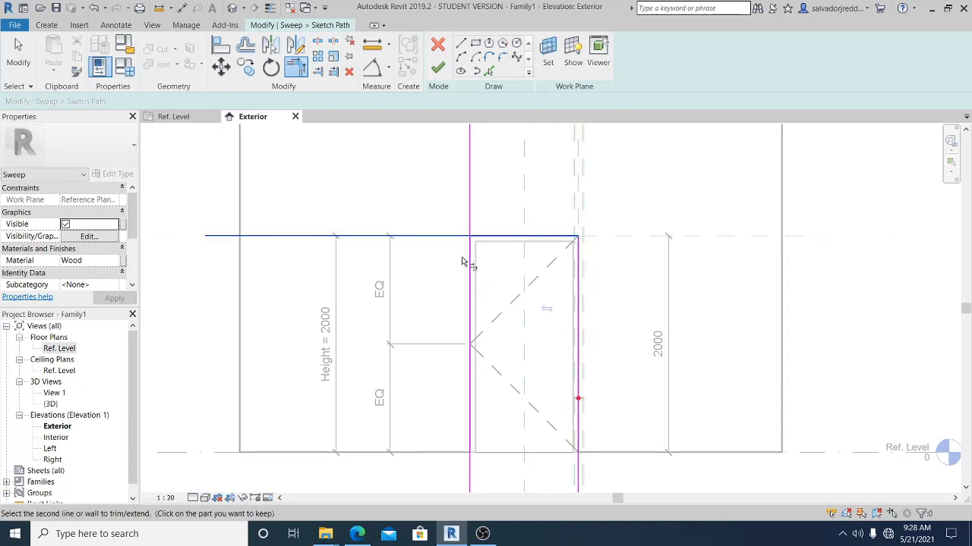
middle_drag(467, 260, 468, 254)
click(465, 242)
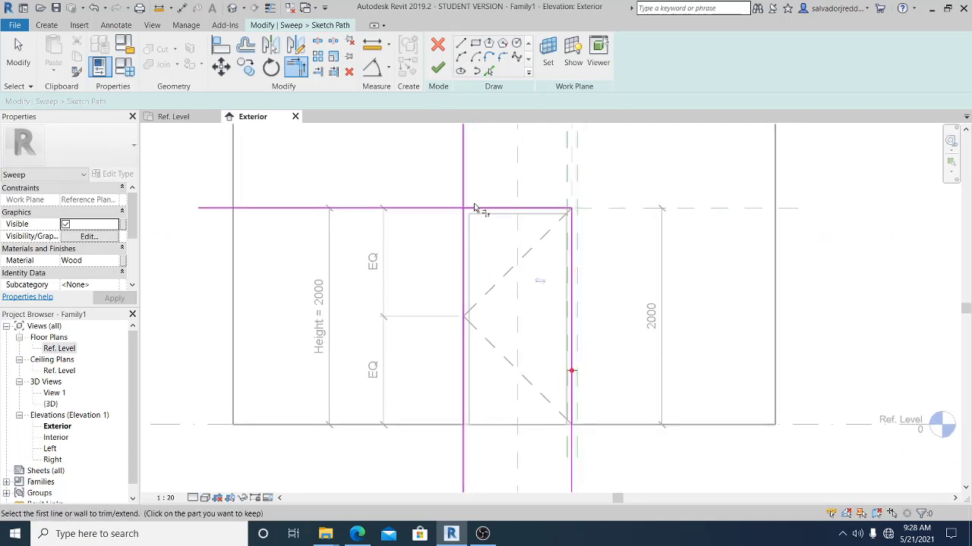
key(Escape)
click(463, 221)
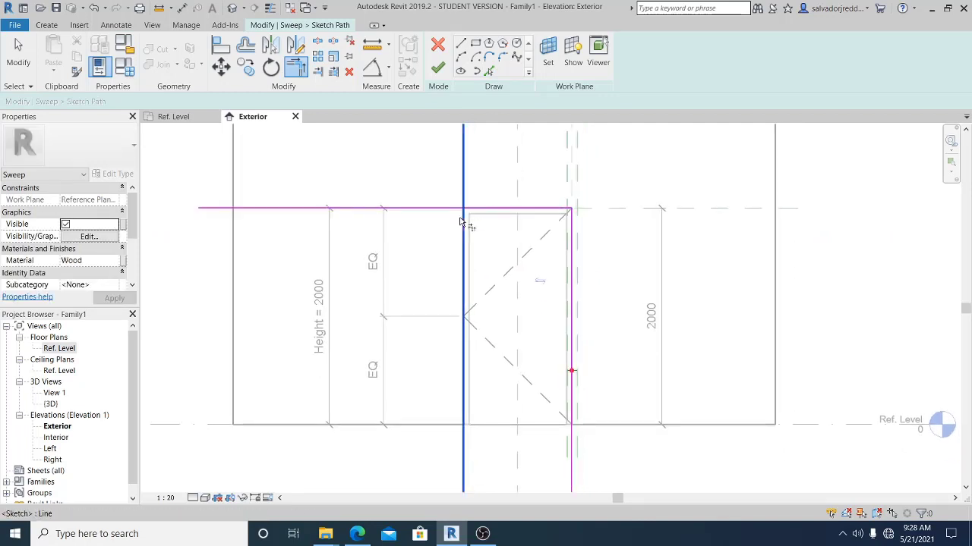
key(Escape)
click(464, 223)
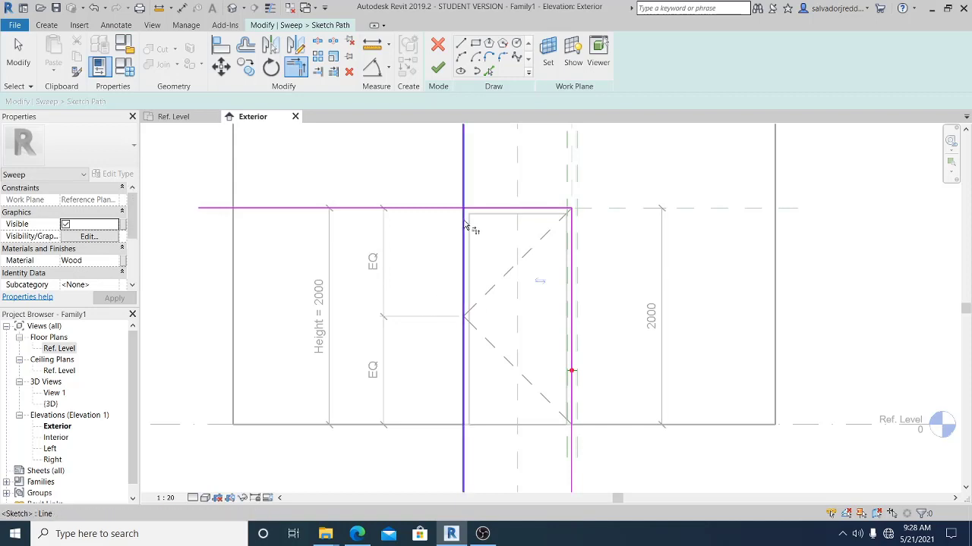
click(480, 210)
scroll(479, 240, down, 2)
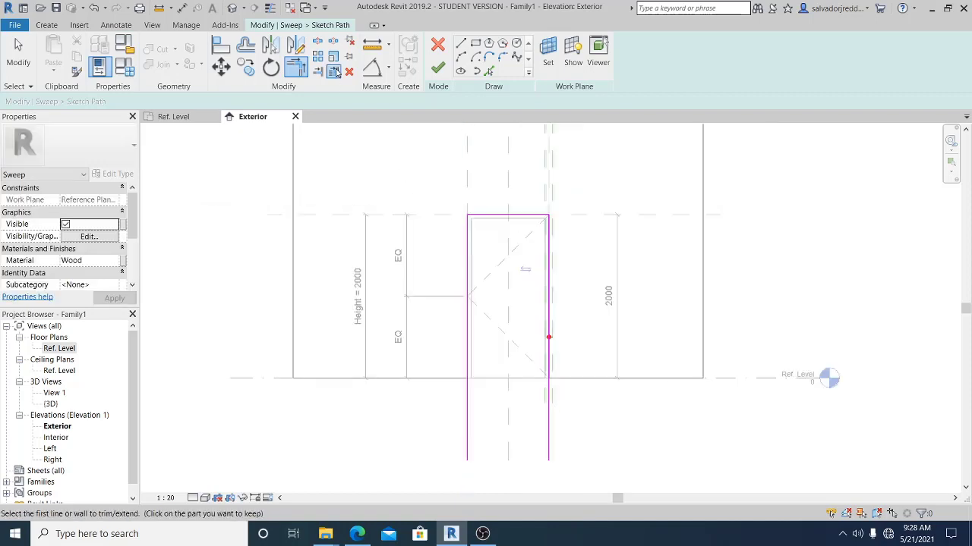
Trim both vertical path lines at the Ref. Level line, keeping the parts above it.
key(Escape)
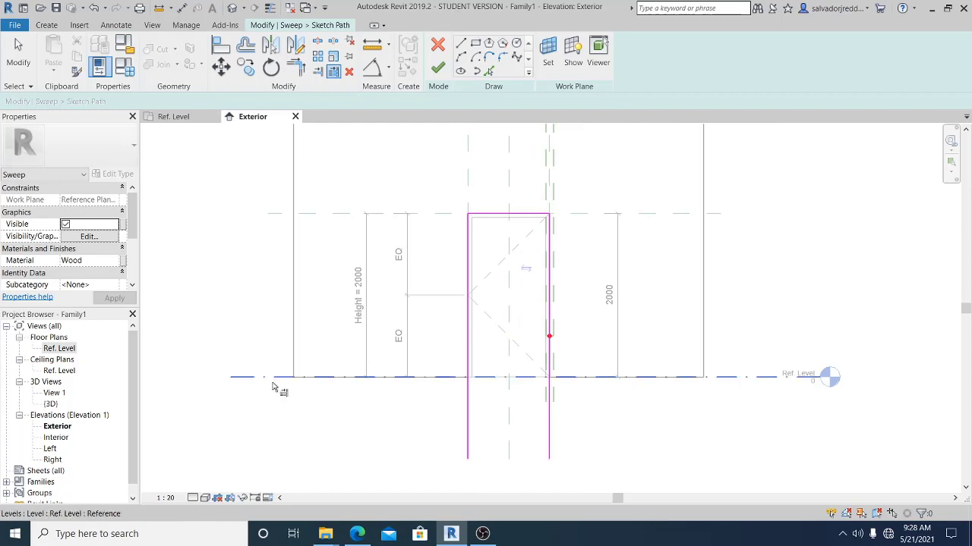
click(559, 370)
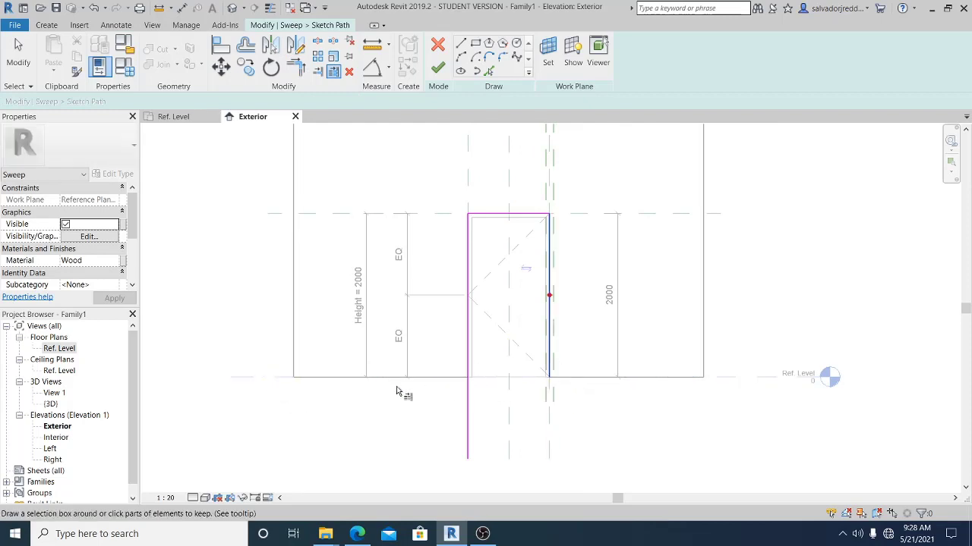
click(469, 340)
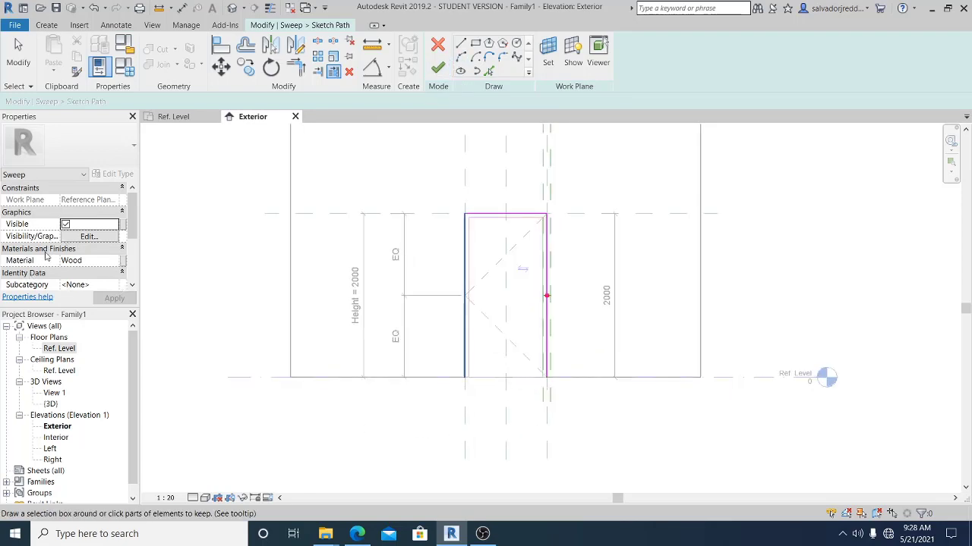
Associate the sweep's Material property with the existing Mat family parameter.
click(124, 265)
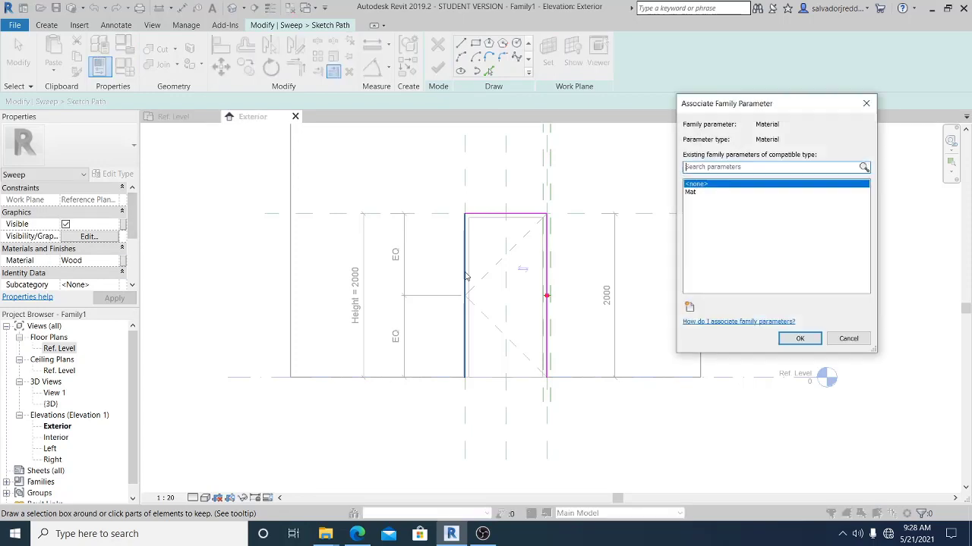
click(692, 193)
click(800, 340)
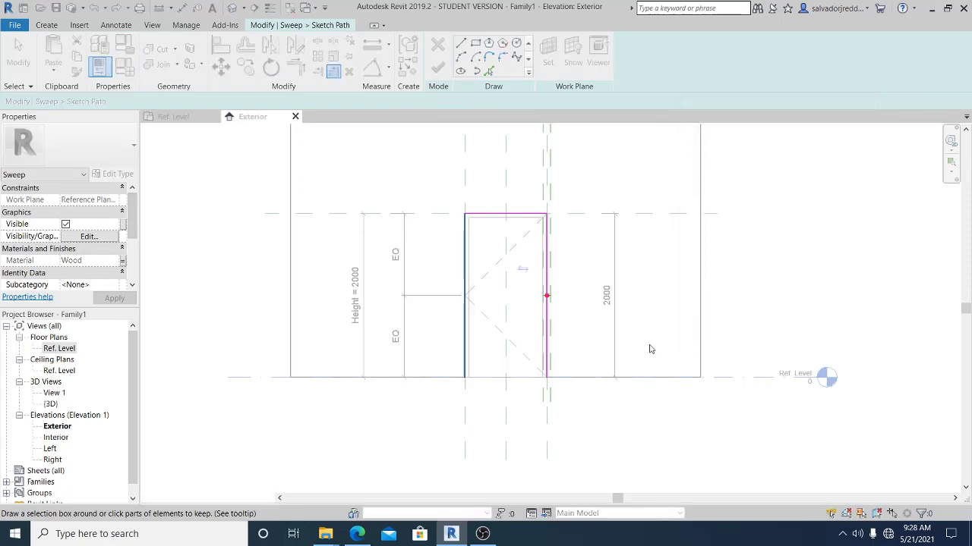
click(20, 53)
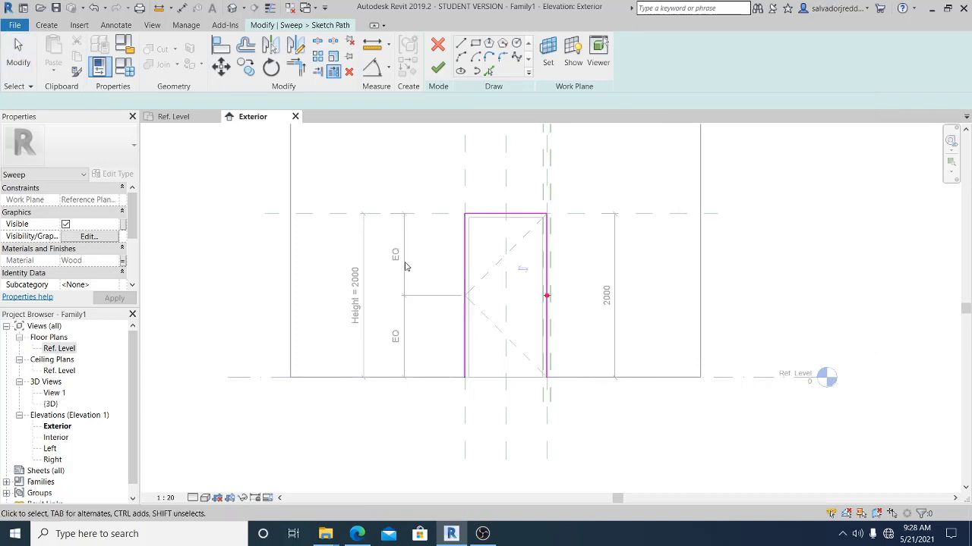
Finish the sweep path sketch and open its profile for editing in the Ref. Level floor plan.
scroll(532, 379, up, 2)
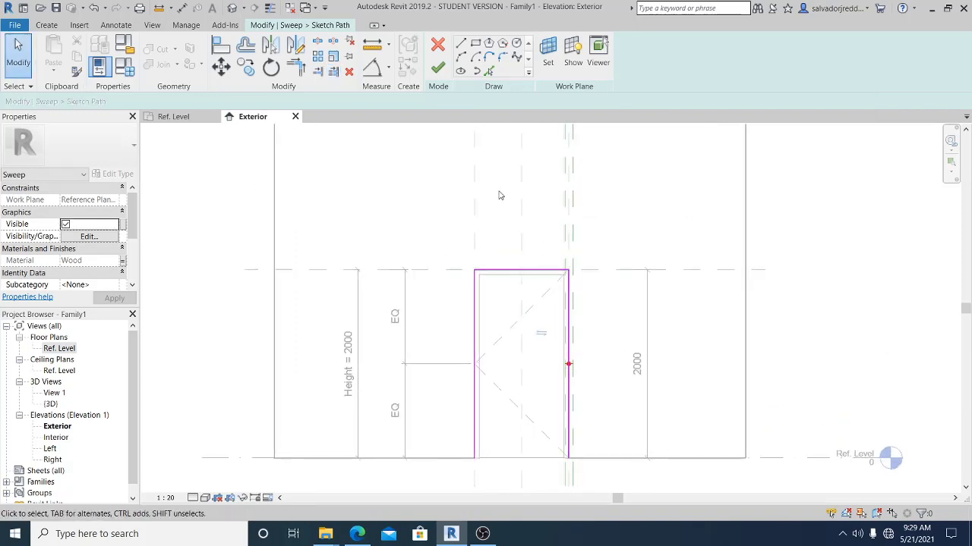
click(437, 67)
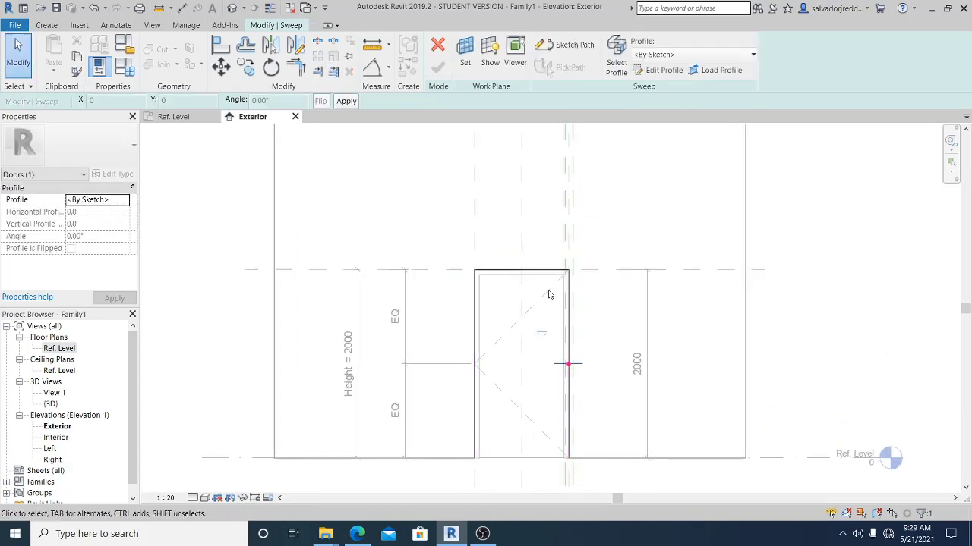
click(659, 72)
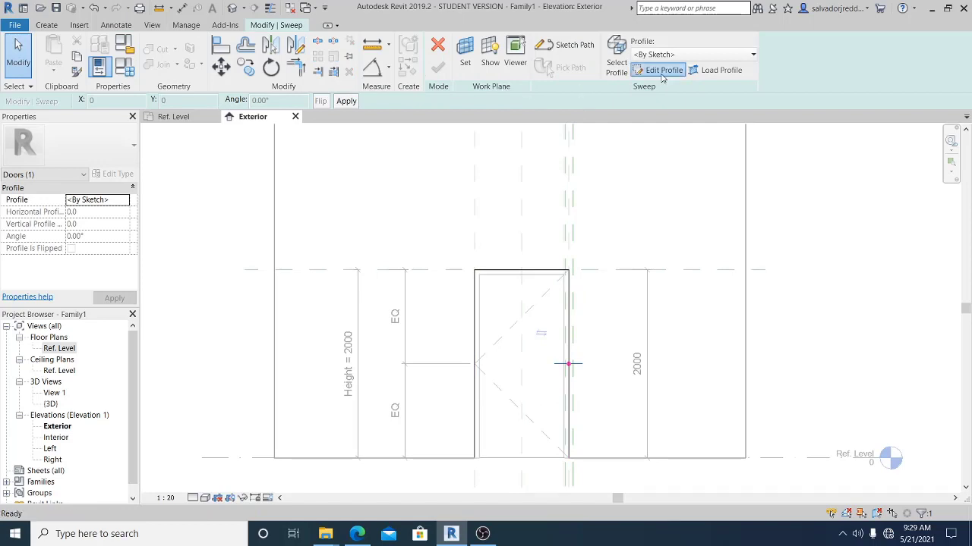
click(489, 389)
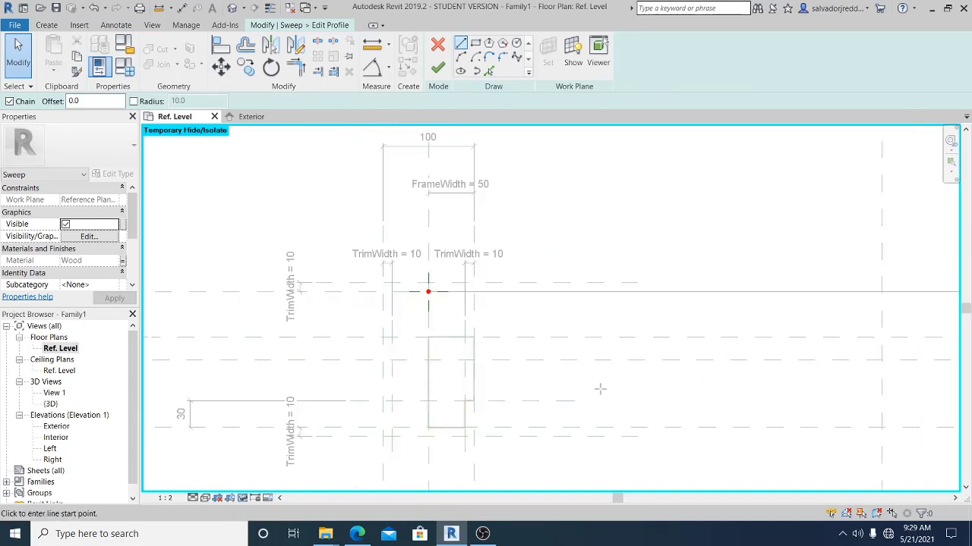
Trace locked profile lines with Pick Lines on the upper TrimWidth reference plane and the vertical plane at the frame's right edge.
click(517, 62)
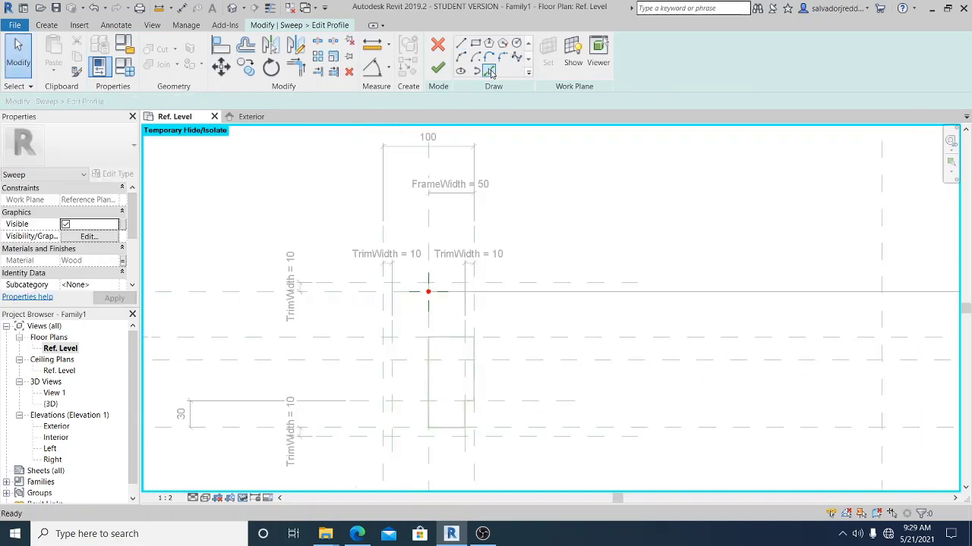
click(489, 71)
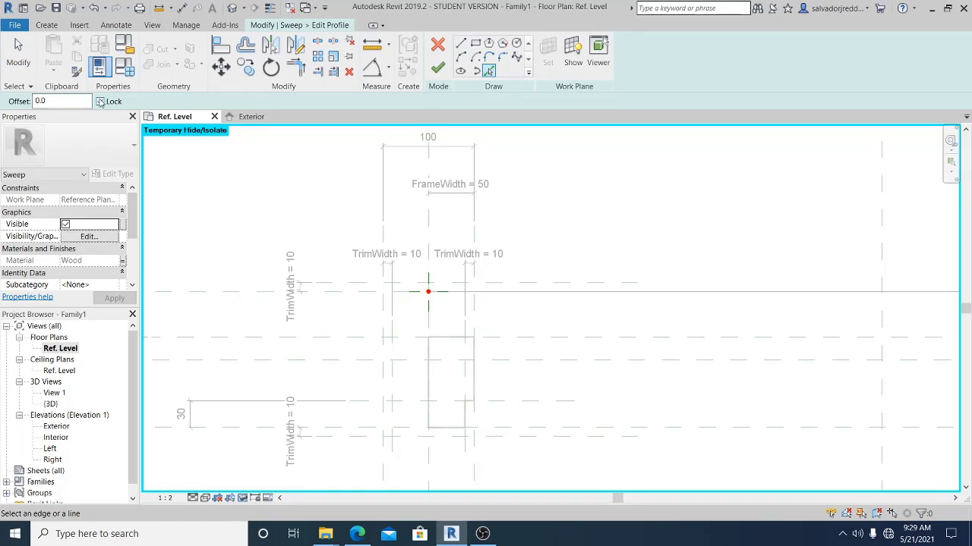
middle_drag(451, 327, 549, 278)
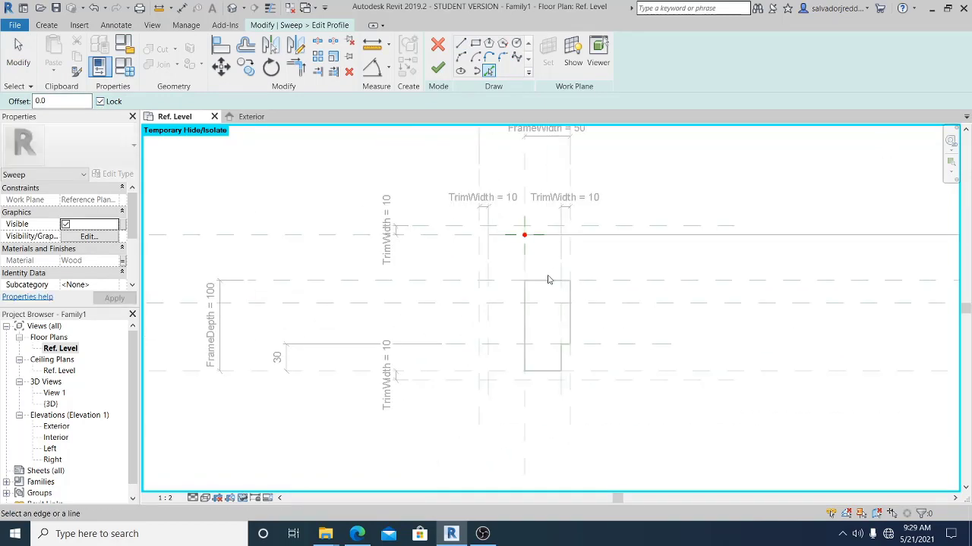
scroll(590, 306, down, 2)
middle_drag(590, 306, 510, 326)
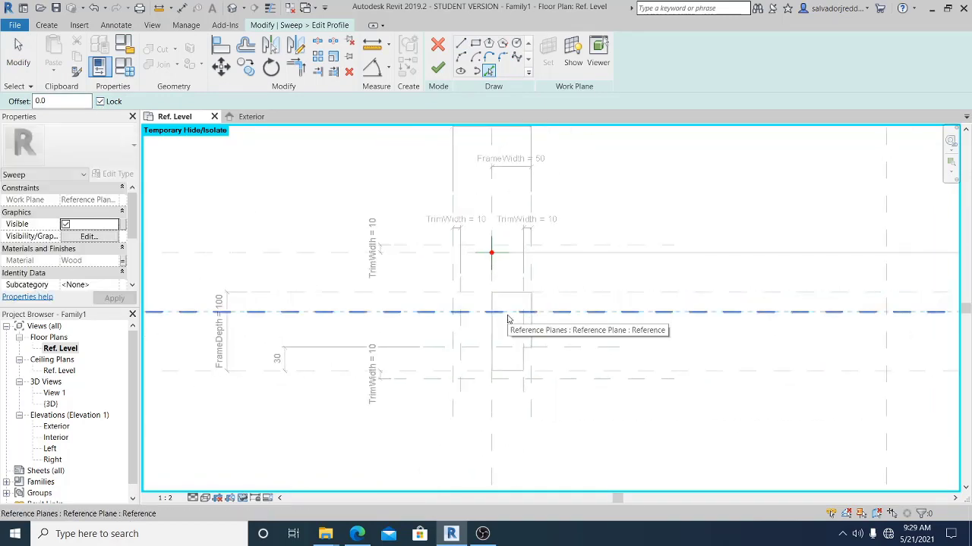
middle_drag(572, 327, 578, 386)
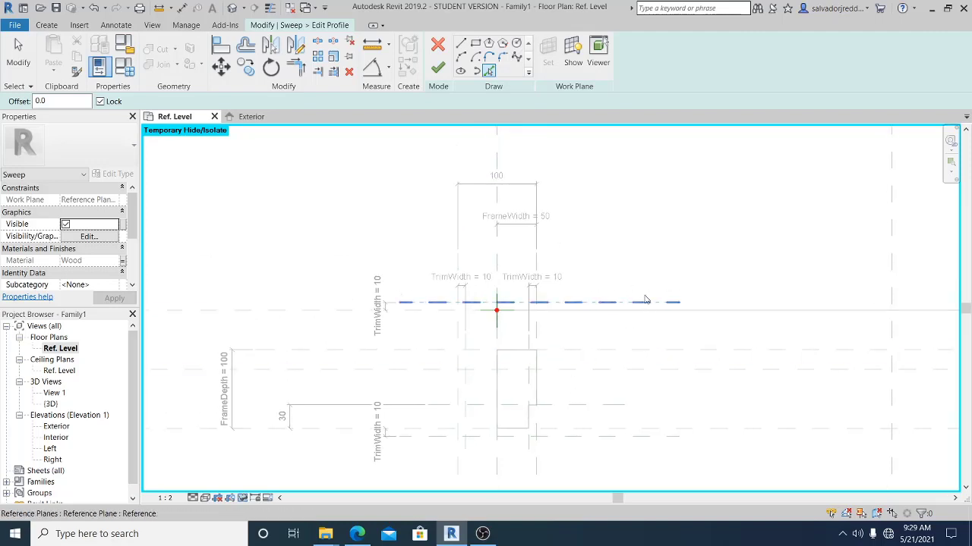
middle_drag(652, 281, 670, 221)
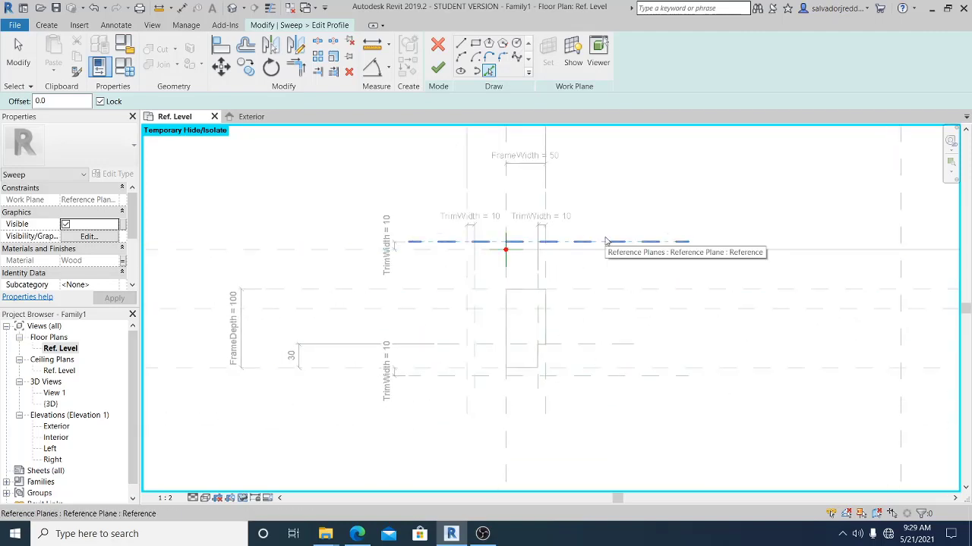
click(550, 205)
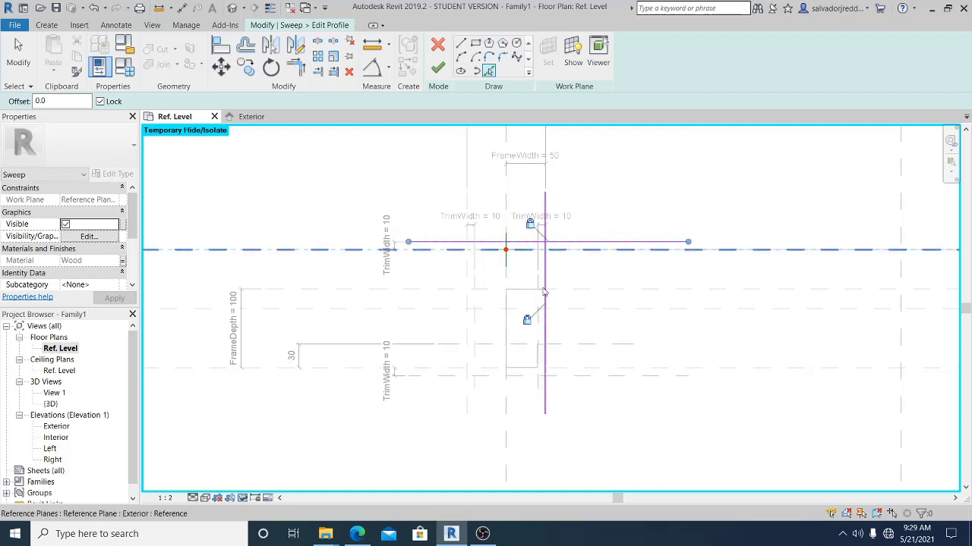
click(532, 250)
Trace locked profile lines on the 30 mm rebate plane, the right inner TrimWidth plane and the lower TrimWidth plane.
scroll(577, 330, up, 3)
scroll(560, 337, up, 1)
click(554, 330)
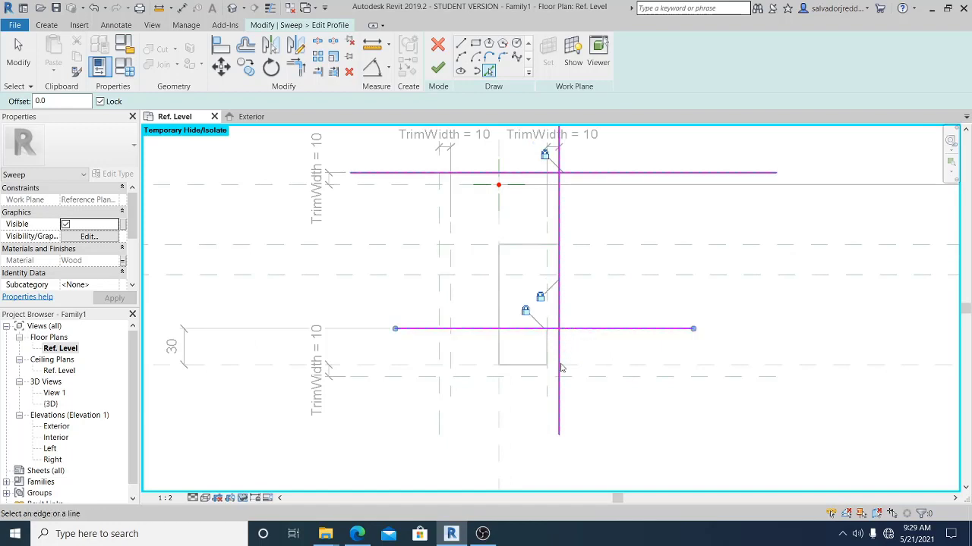
click(548, 387)
click(585, 378)
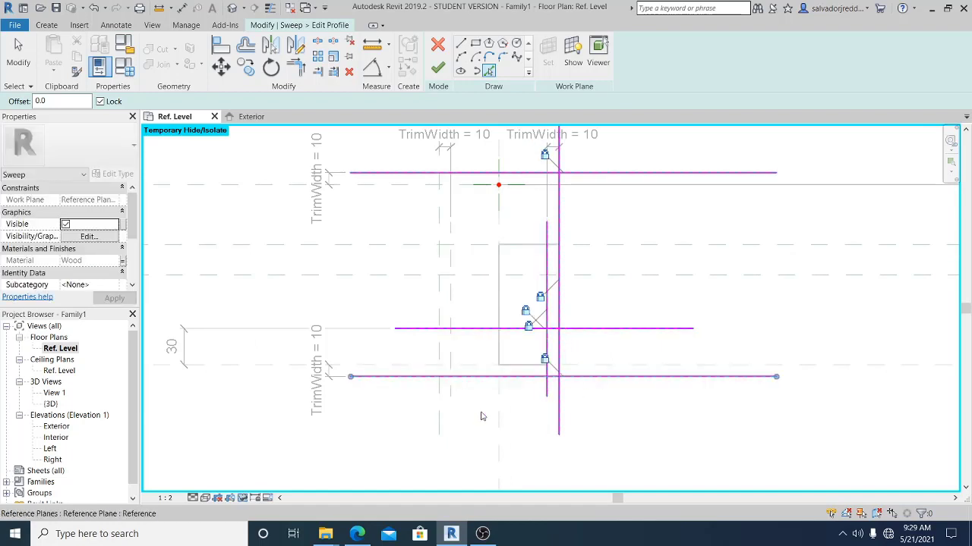
Trace locked profile lines on the leftmost vertical plane, the Interior and Exterior planes, and the vertical plane at the frame's left edge.
middle_drag(460, 431, 501, 441)
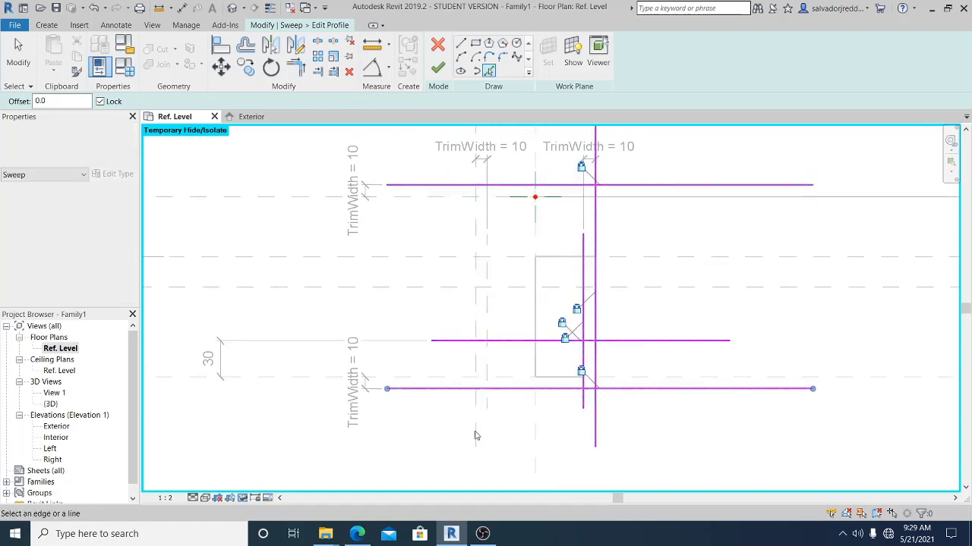
click(471, 430)
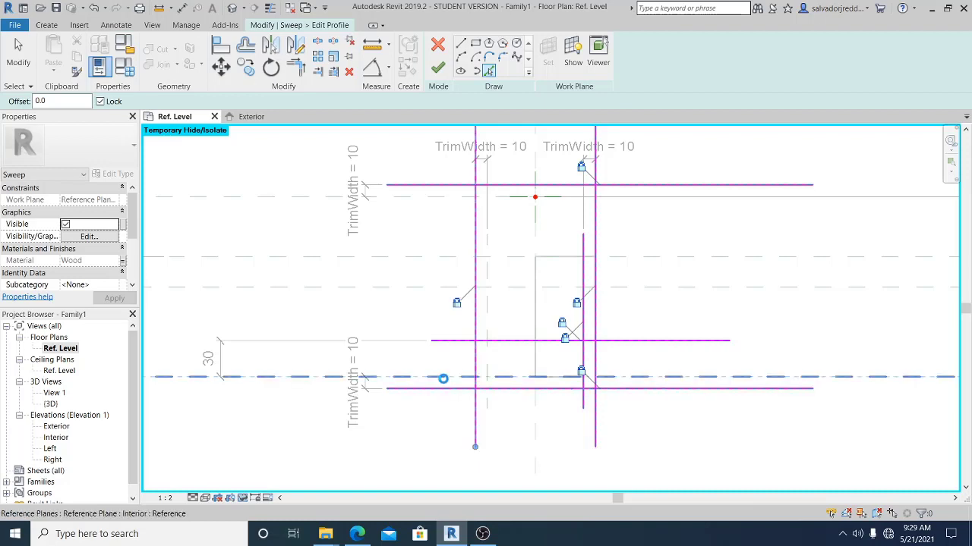
click(442, 378)
click(441, 200)
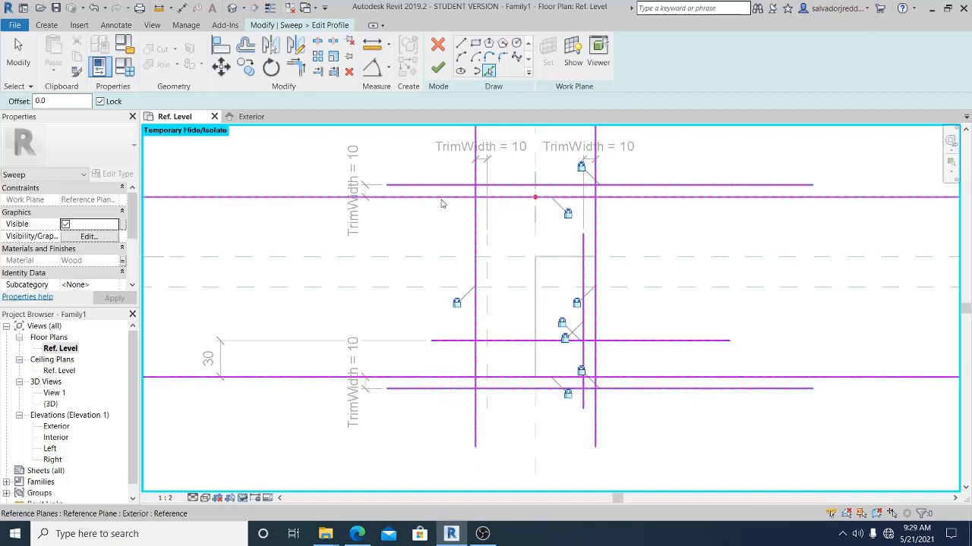
click(536, 434)
key(Escape)
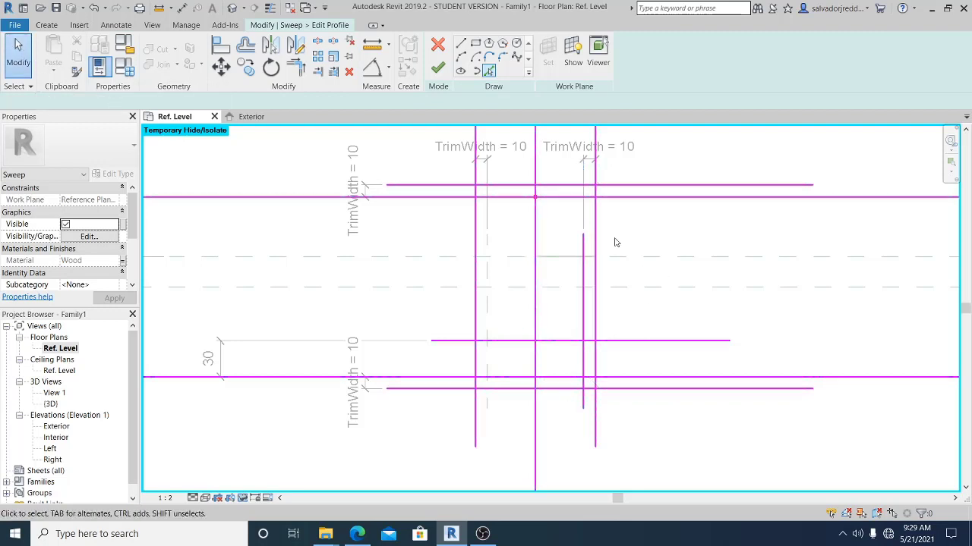
Trim the 30 mm rebate line and the rightmost vertical profile line into a corner.
mouse_move(616, 242)
middle_down()
mouse_move(590, 271)
mouse_move(608, 305)
middle_up()
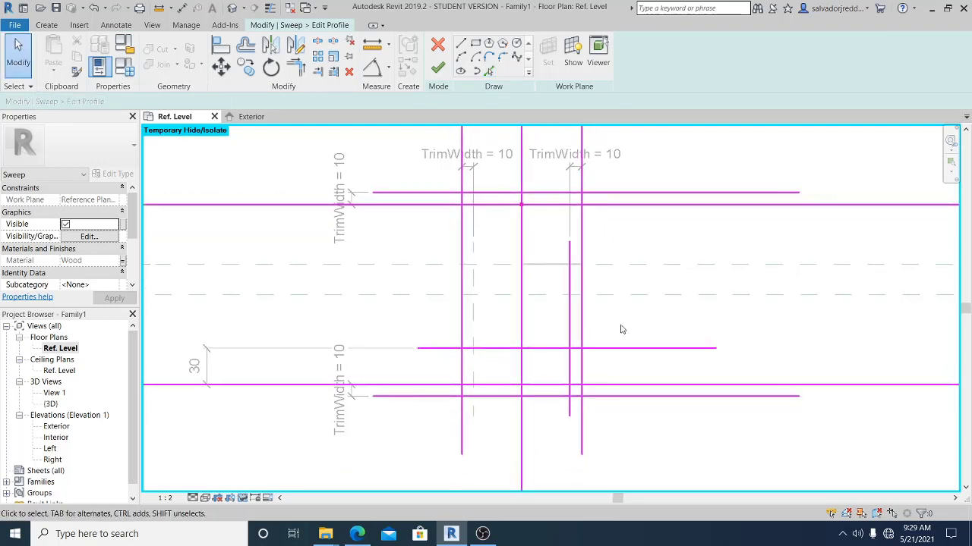
key(t)
key(r)
scroll(621, 334, up, 2)
click(571, 354)
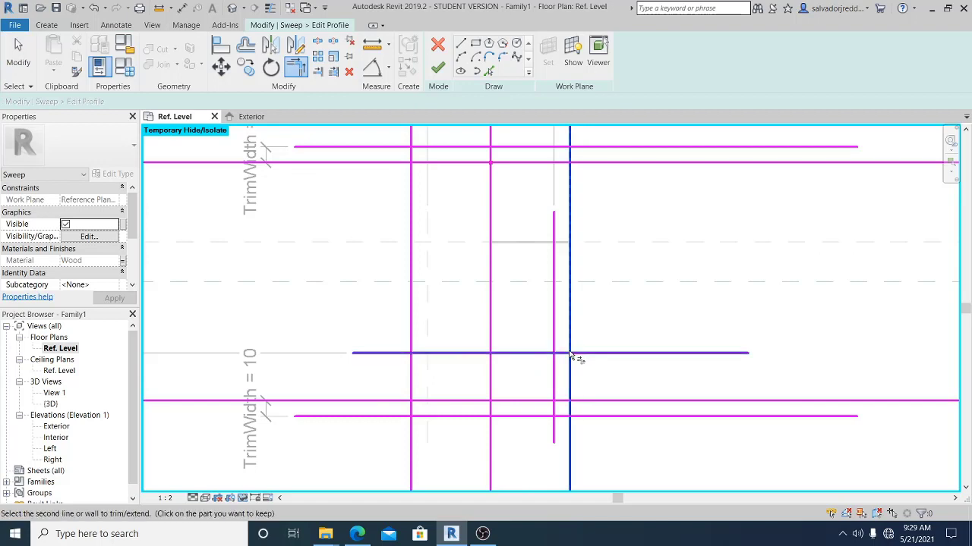
click(569, 357)
Trim the right inner TrimWidth line and the lower TrimWidth line into a corner at the profile's lower right.
click(559, 372)
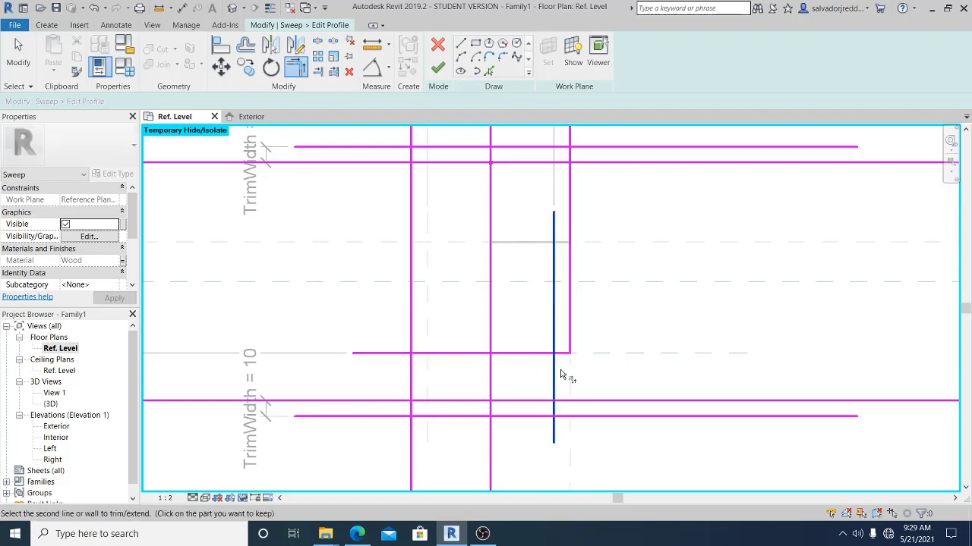
middle_drag(560, 374, 623, 341)
click(597, 384)
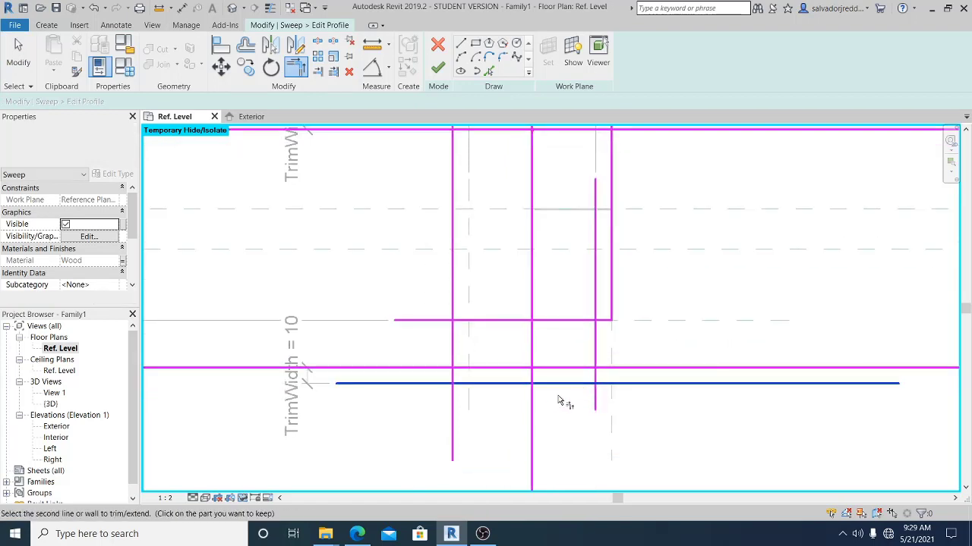
click(596, 380)
middle_drag(522, 412, 584, 386)
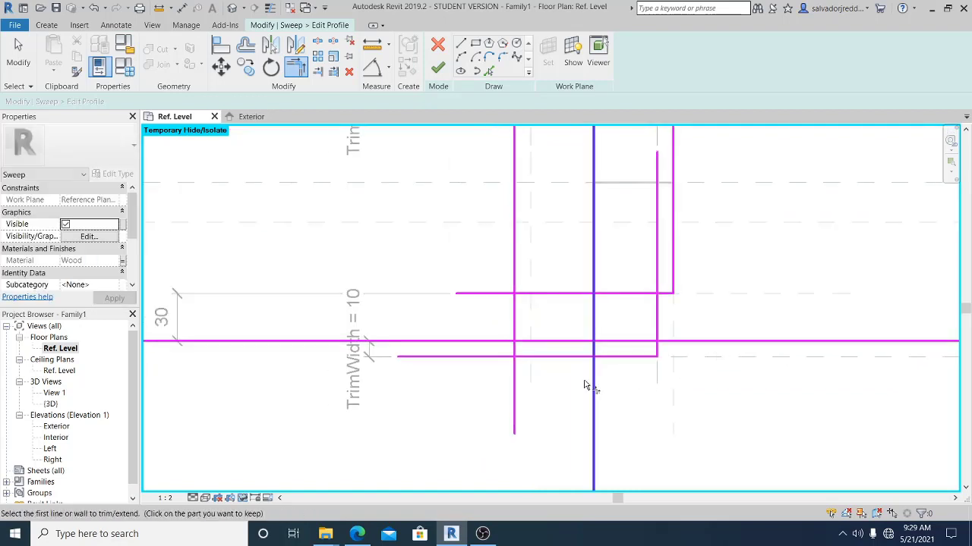
key(Escape)
key(Escape)
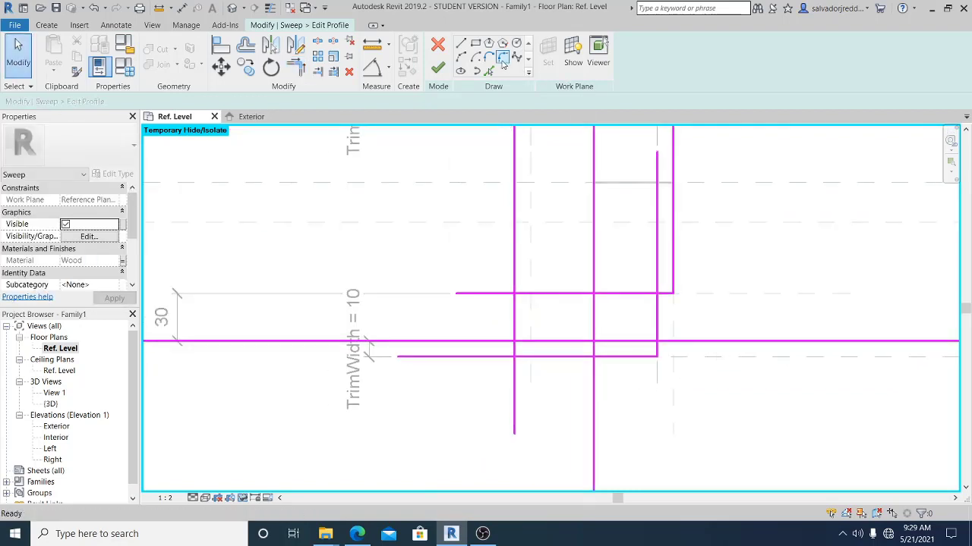
Round both upper outer corners of the trim profile with fillet arcs of fixed radius 10.
click(502, 58)
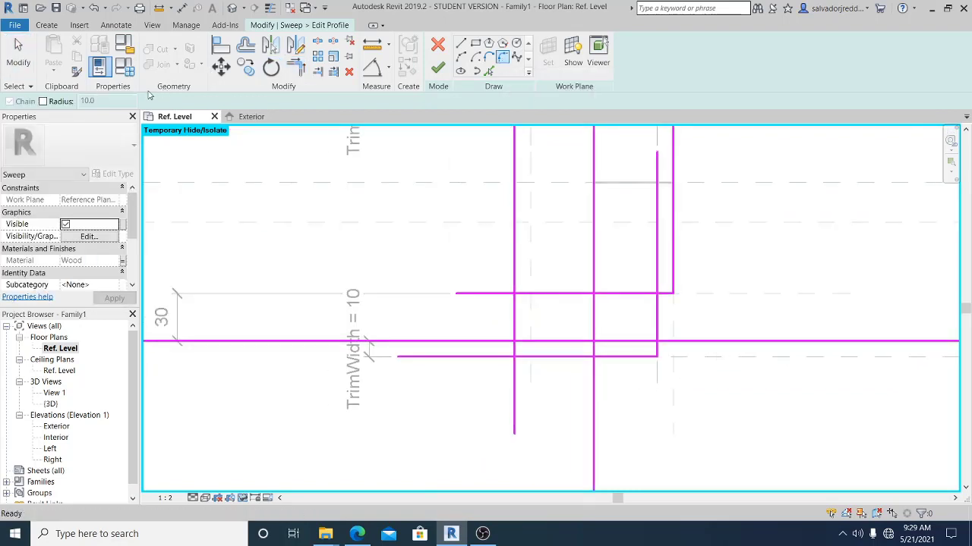
click(44, 102)
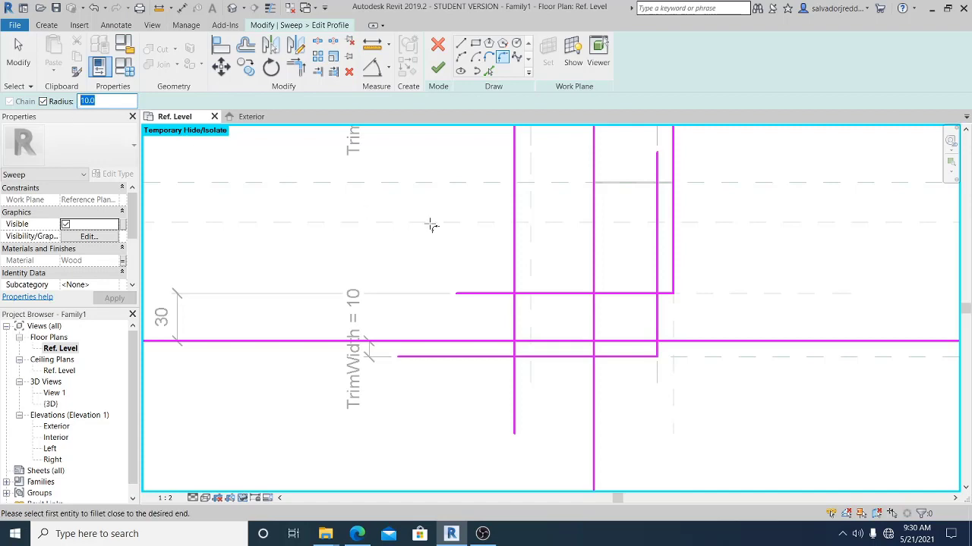
scroll(688, 325, down, 2)
scroll(651, 444, up, 3)
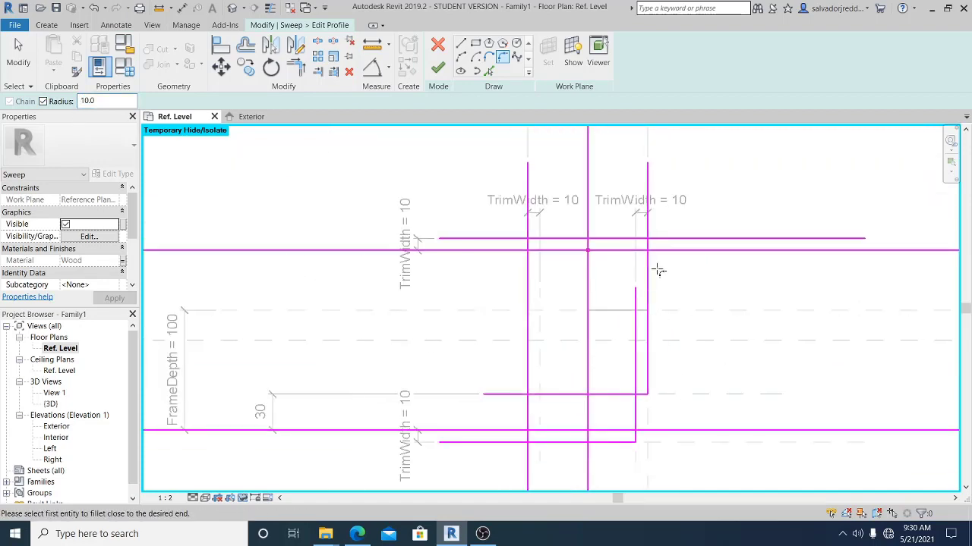
click(619, 229)
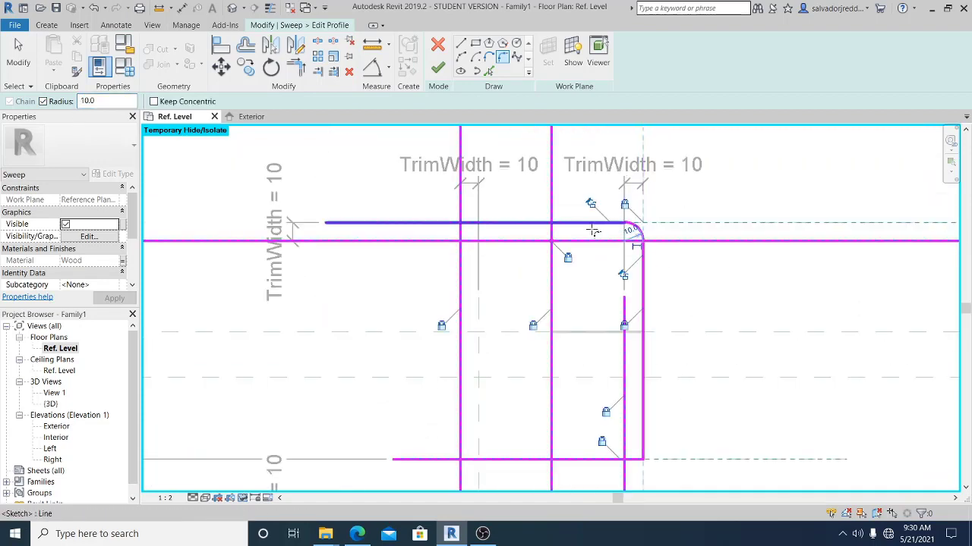
click(457, 250)
click(483, 222)
scroll(481, 252, up, 1)
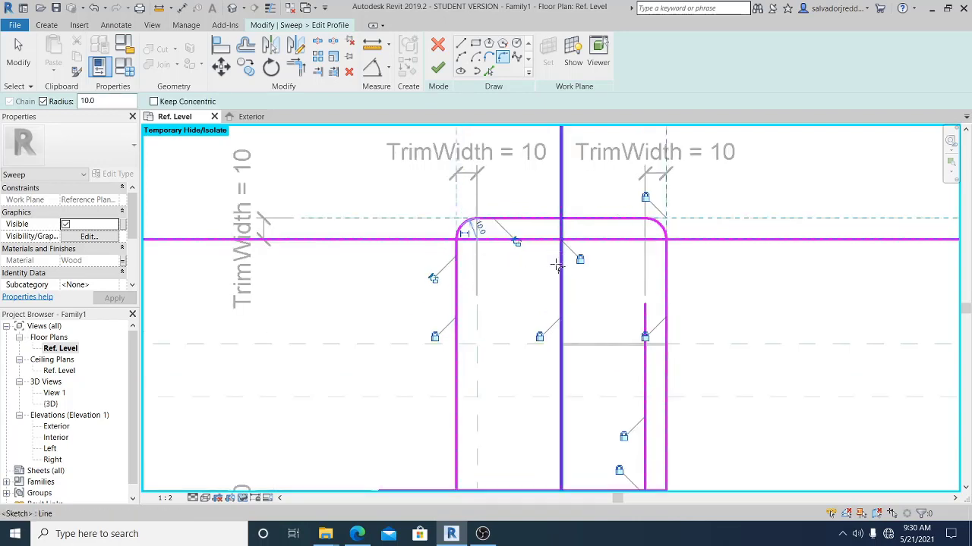
Round the profile's lower-left outer corner with a radius 10 fillet arc.
mouse_move(562, 304)
middle_down()
mouse_move(557, 263)
mouse_move(624, 252)
mouse_move(661, 105)
middle_up()
scroll(624, 252, down, 1)
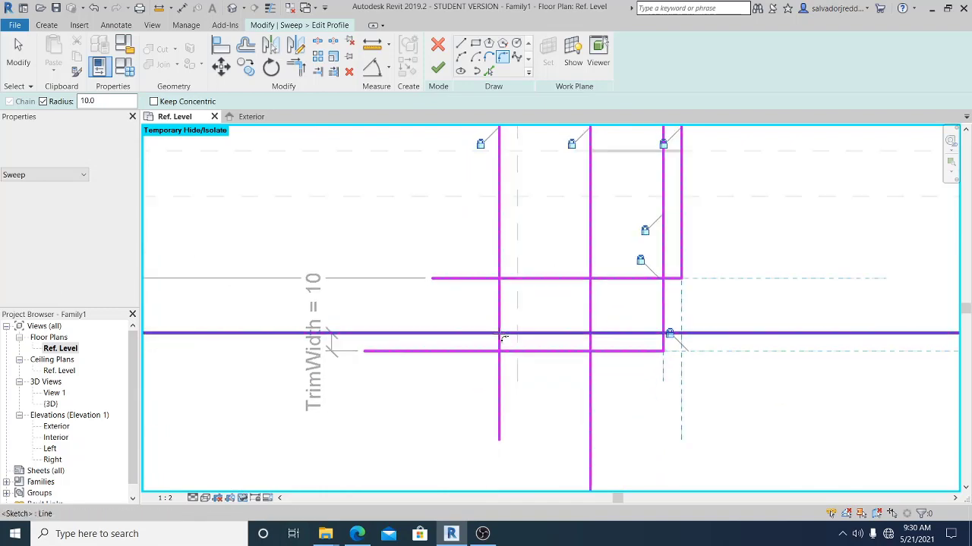
click(519, 351)
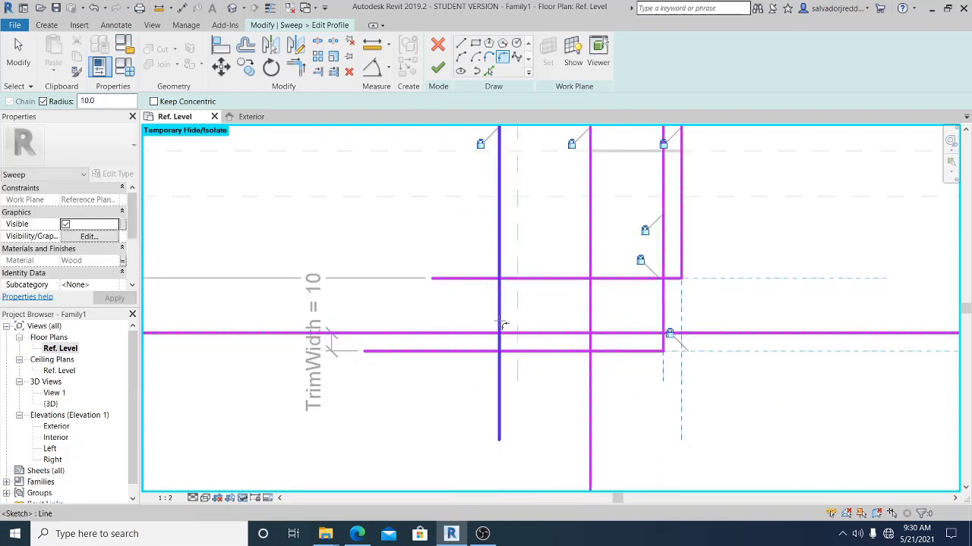
click(500, 328)
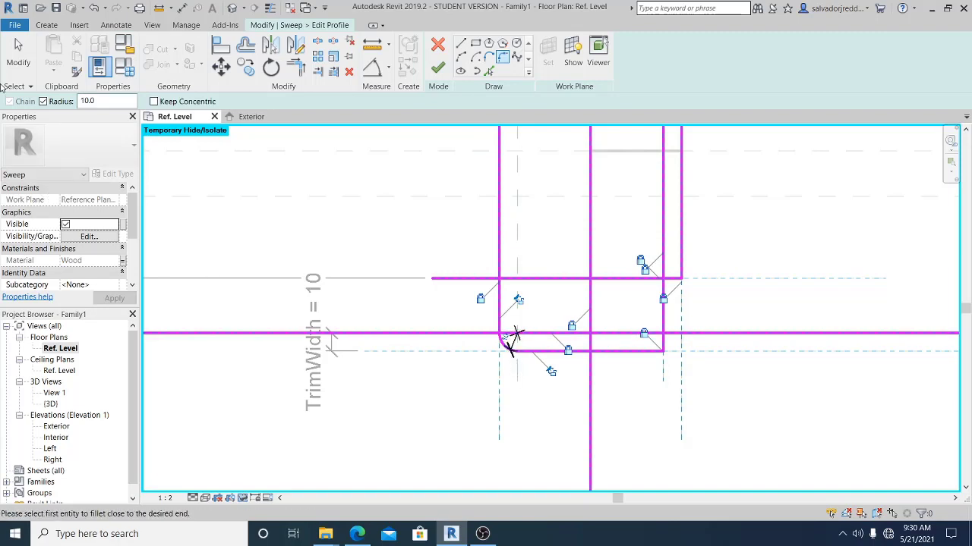
Delete the radial dimension on the lower-left fillet arc.
click(14, 64)
key(t)
key(r)
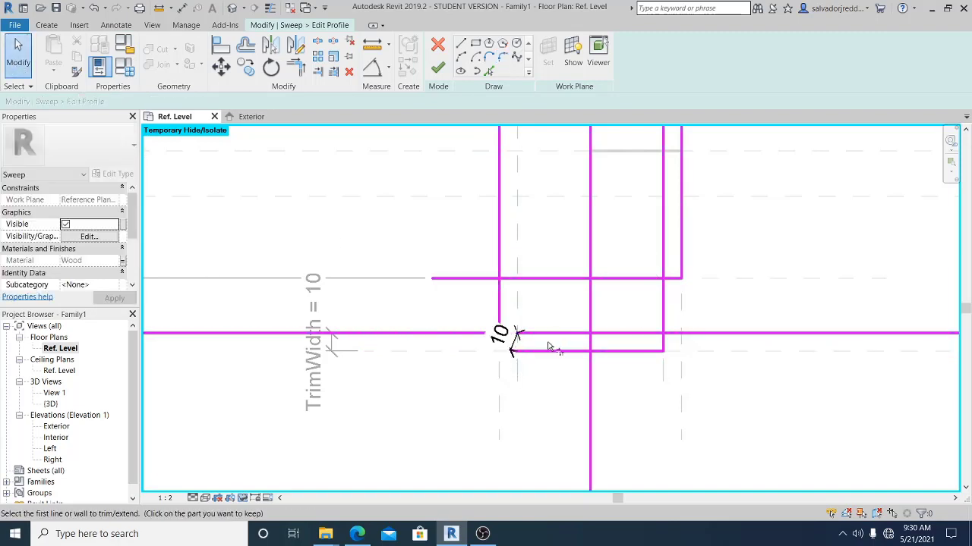
click(19, 54)
scroll(457, 328, up, 1)
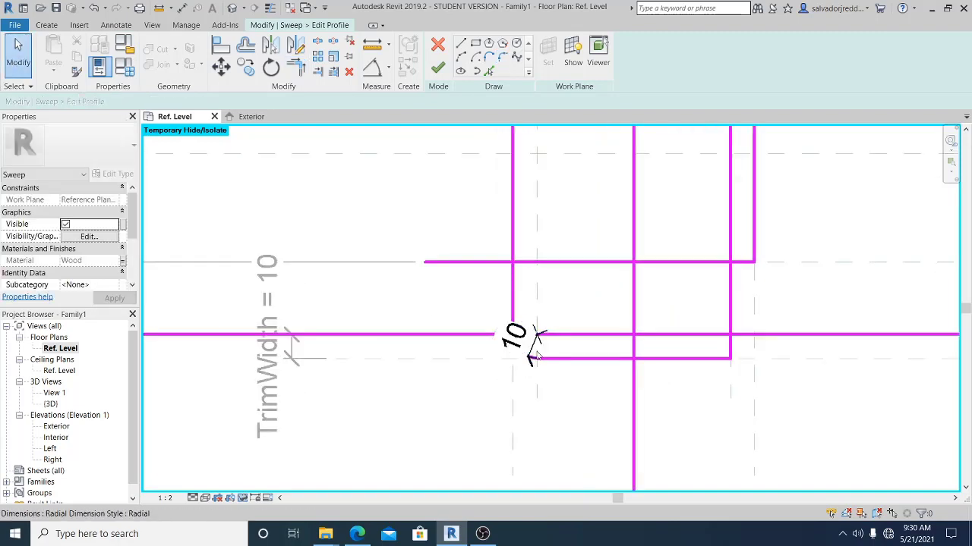
click(534, 353)
key(Delete)
Trim the Interior plane line to the outer left profile line and into a corner with the vertical line at the frame's left edge.
scroll(529, 363, up, 1)
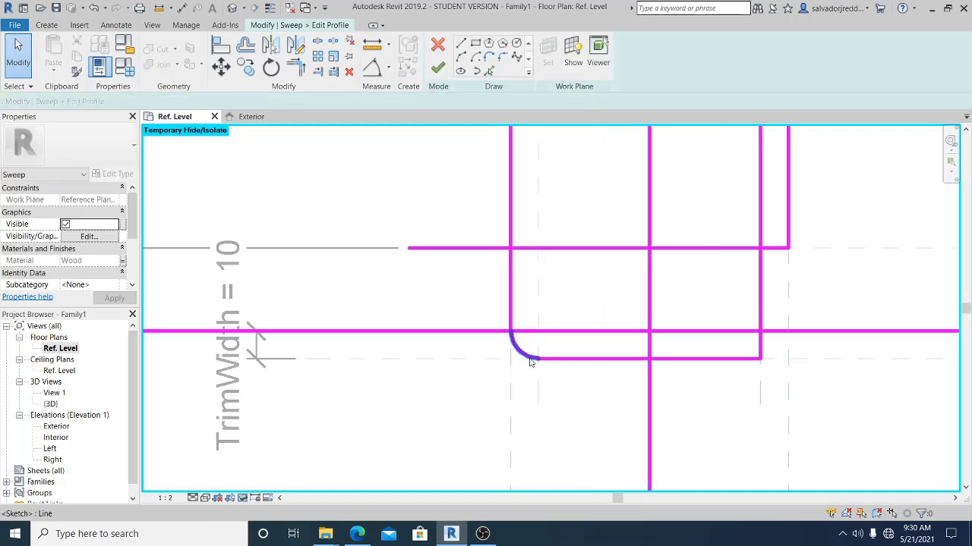
key(r)
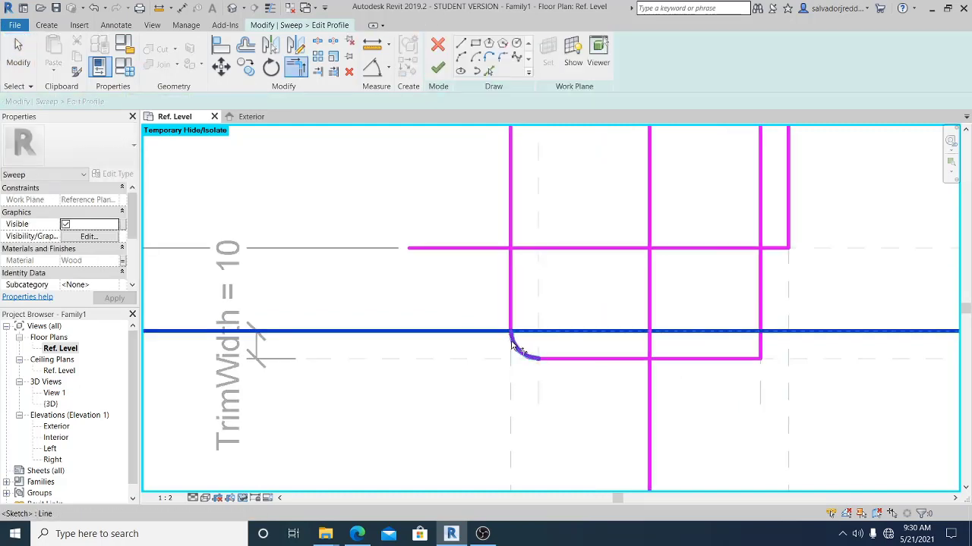
middle_drag(638, 353, 579, 360)
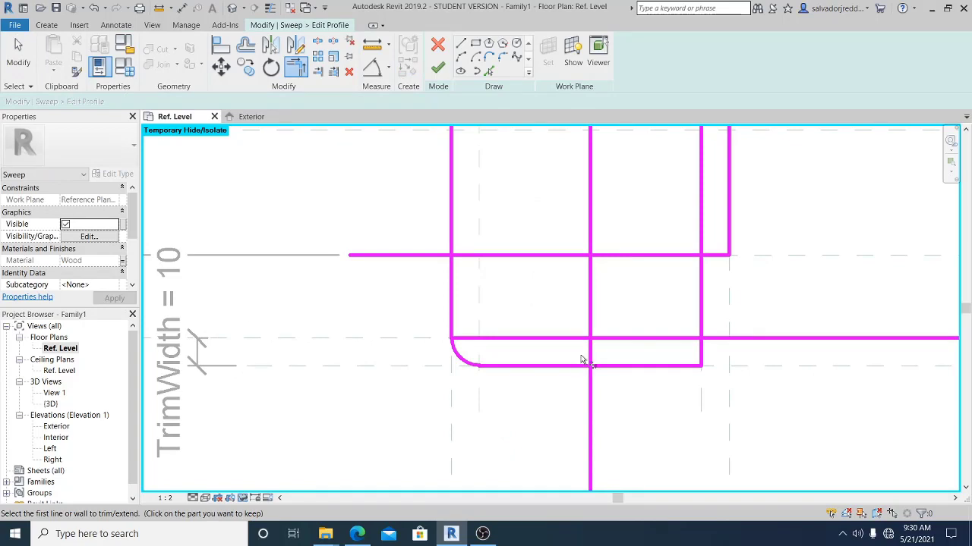
click(588, 338)
click(590, 332)
Trim the right inner TrimWidth line with the rebate line to form the rebate notch.
scroll(607, 326, down, 2)
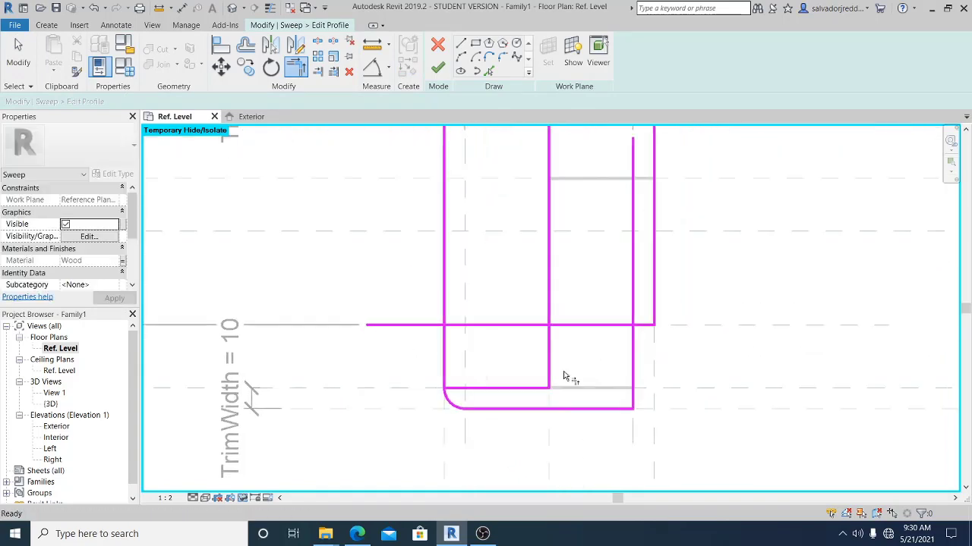
click(630, 358)
click(639, 336)
Trim the Exterior plane line and the vertical line at the frame's left edge into a corner, keeping the part left of it.
scroll(641, 340, down, 2)
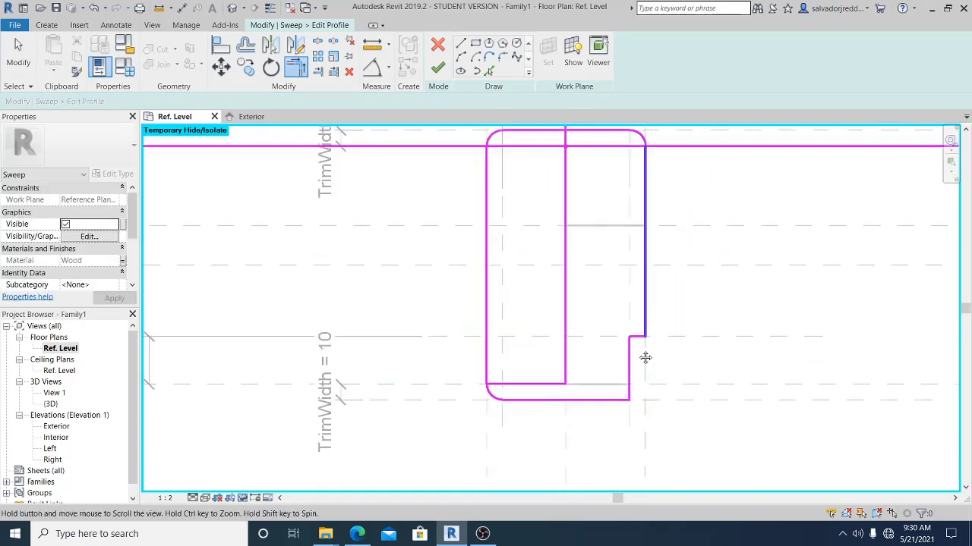
click(560, 195)
scroll(569, 209, up, 2)
click(573, 203)
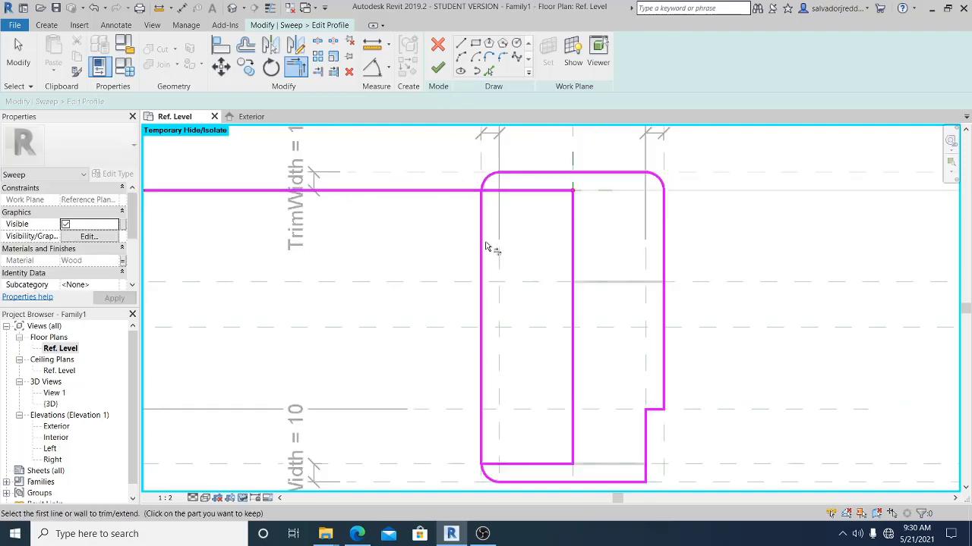
Delete the outer left vertical profile line that runs between the upper and lower fillet arcs.
click(18, 53)
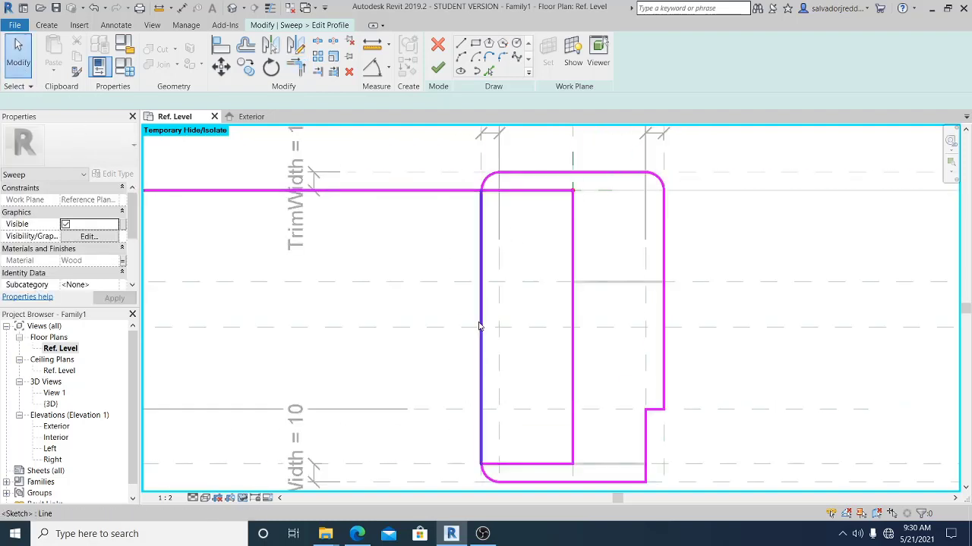
click(479, 327)
key(Delete)
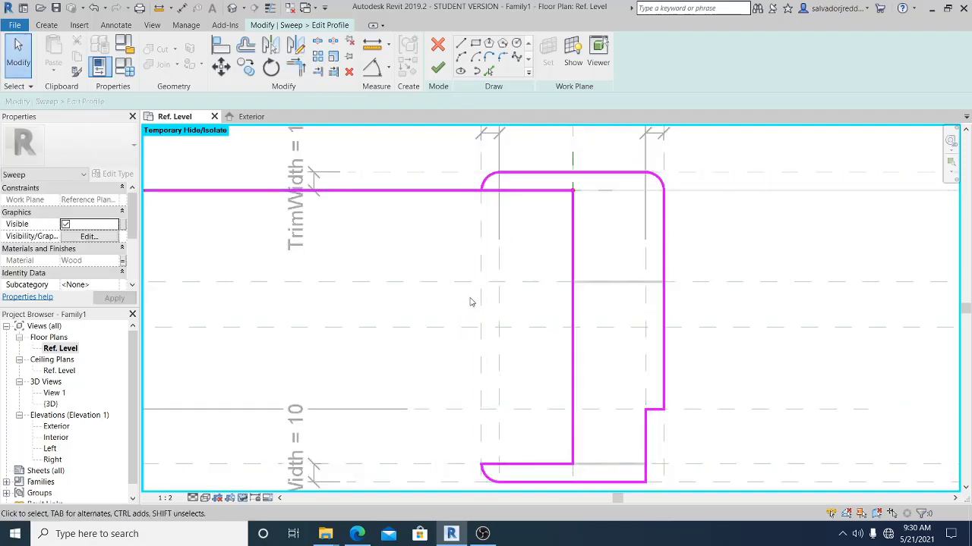
Trim the Interior plane line with the upper-left fillet arc into a corner, keeping the part between the arc and the frame.
middle_drag(470, 299, 471, 347)
click(486, 236)
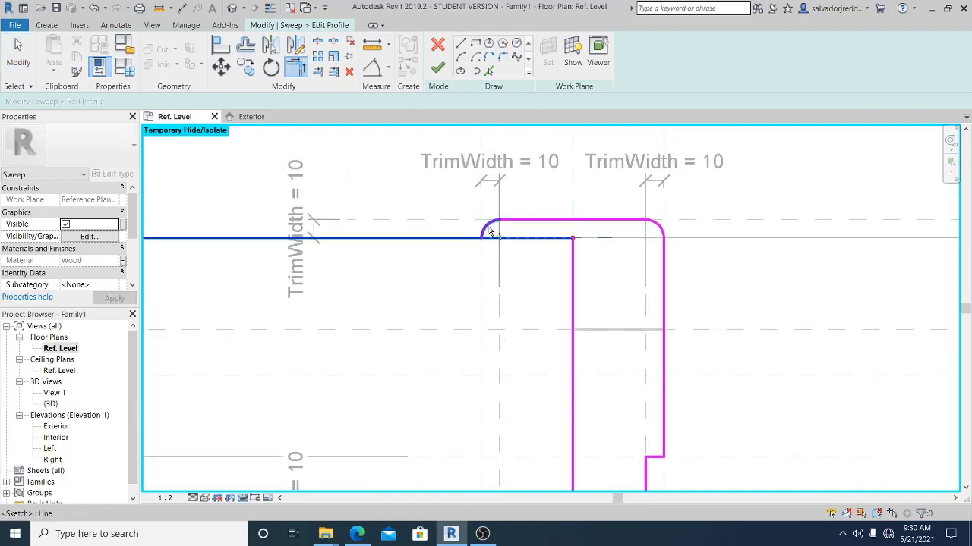
key(Delete)
key(t)
key(r)
scroll(440, 285, down, 2)
scroll(536, 295, down, 1)
key(Escape)
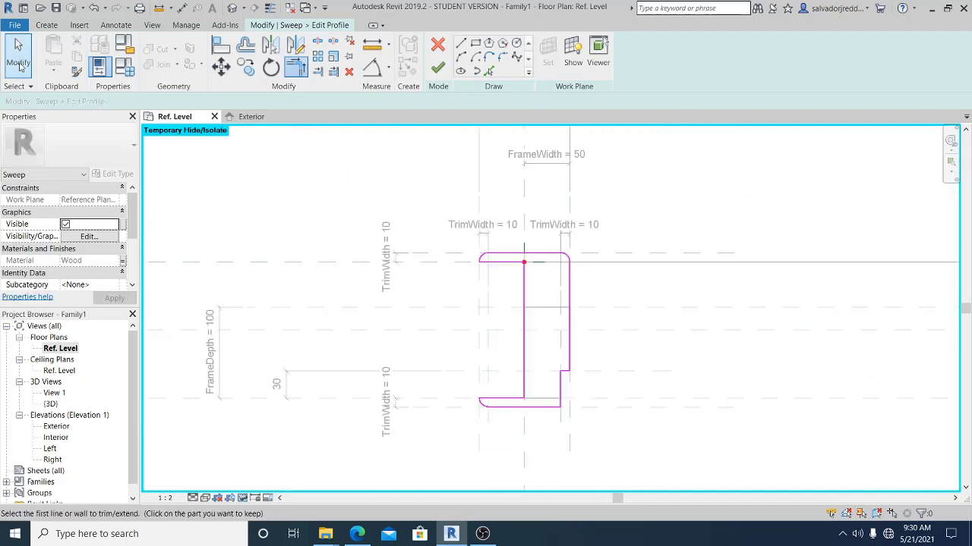
Check the closed trim profile, then finish the profile sketch and the sweep.
middle_drag(505, 316, 518, 343)
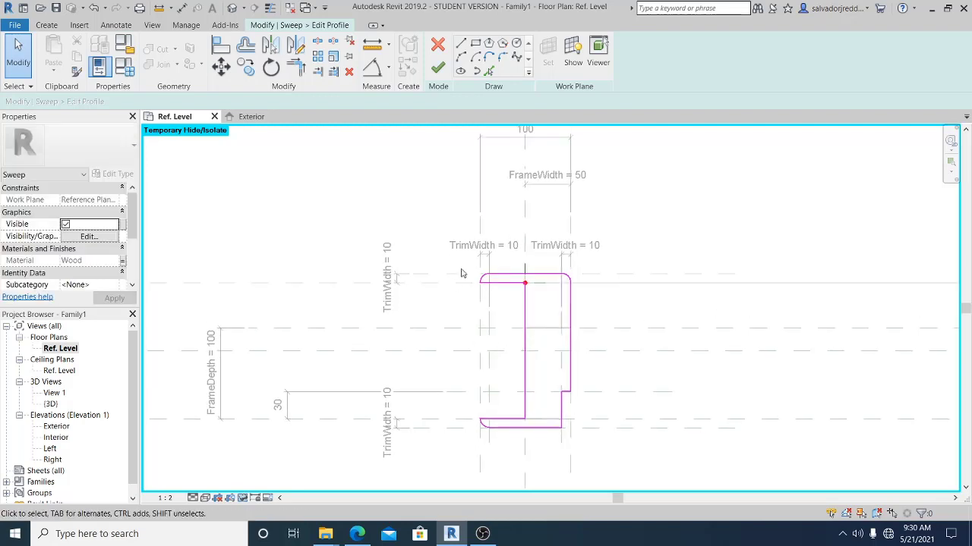
scroll(600, 409, up, 1)
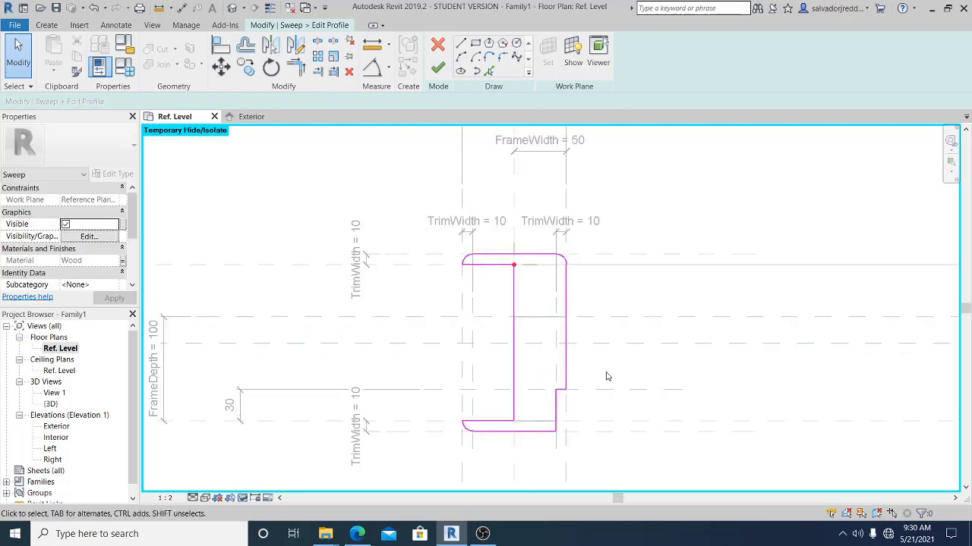
scroll(510, 286, up, 2)
middle_drag(595, 335, 585, 316)
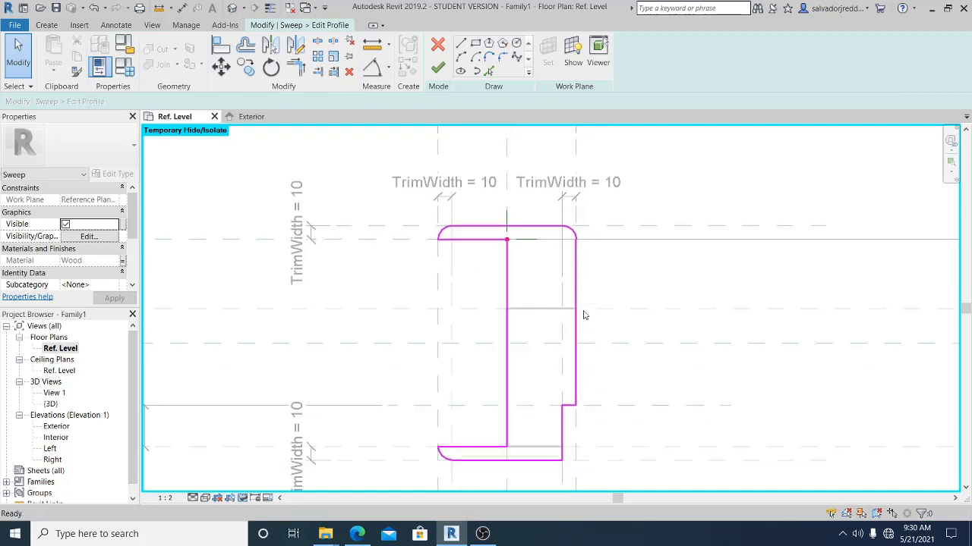
click(438, 68)
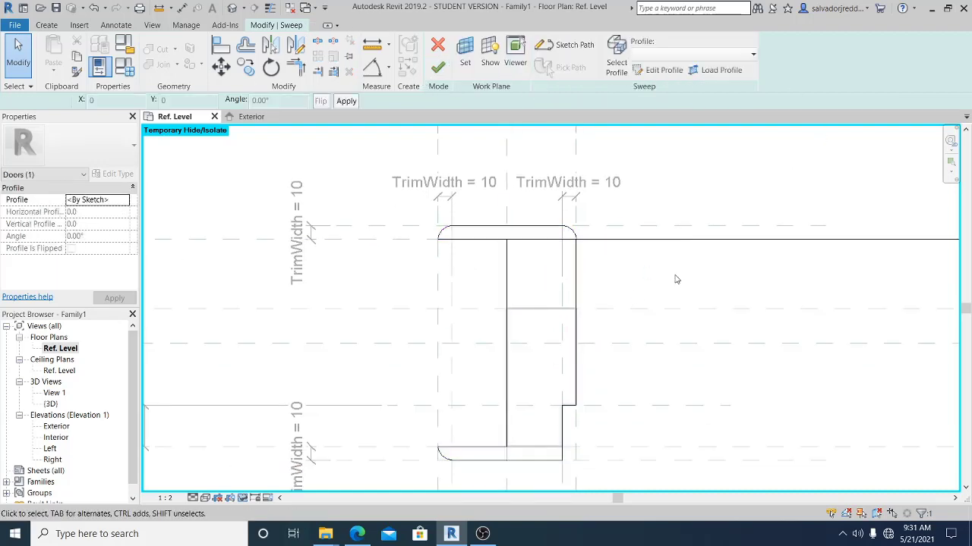
scroll(676, 279, down, 1)
click(446, 68)
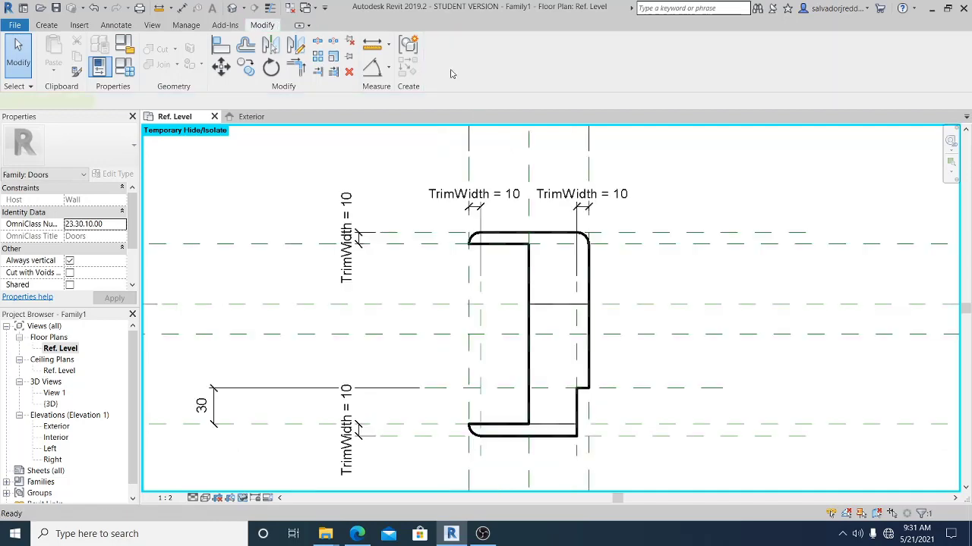
scroll(342, 383, down, 6)
click(472, 438)
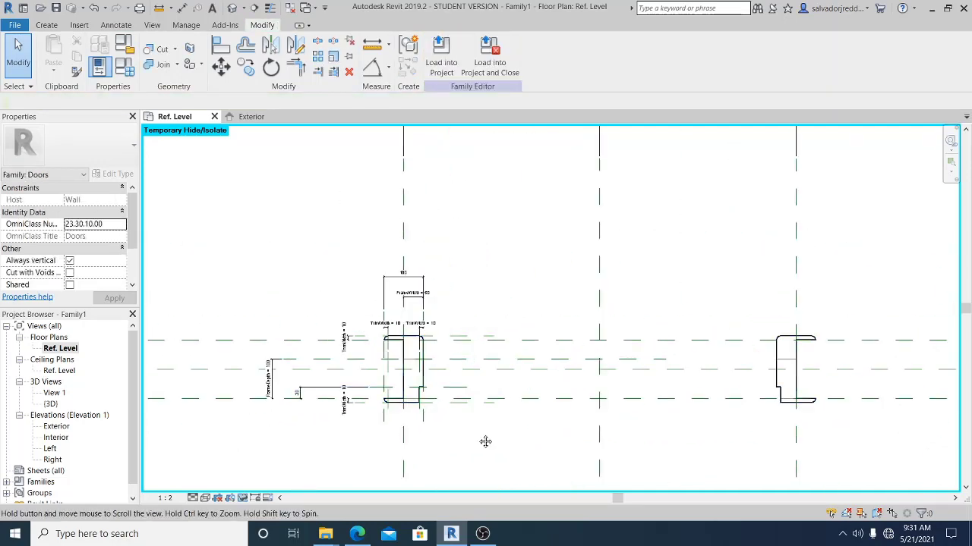
Open the default 3D view and set it to Fine detail, the Realistic visual style and thin lines.
click(231, 10)
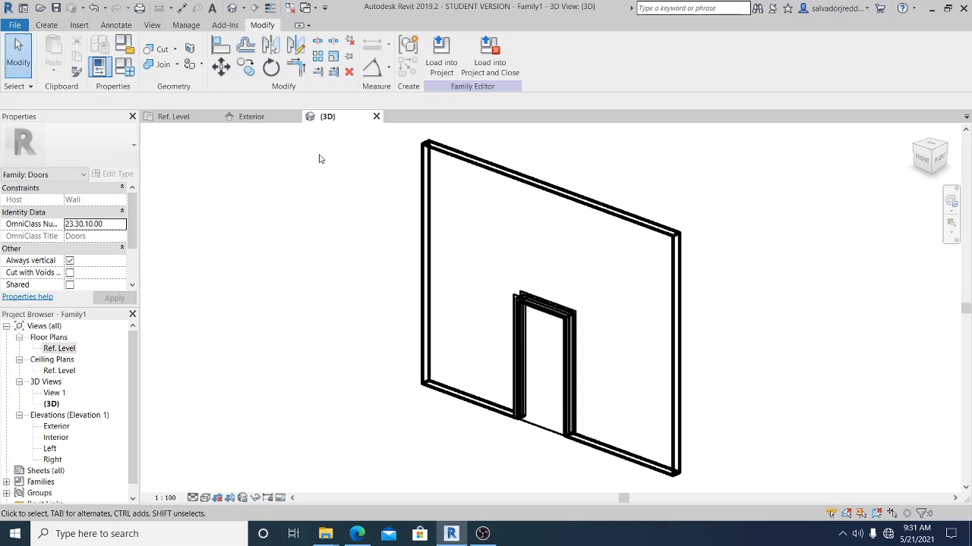
click(193, 497)
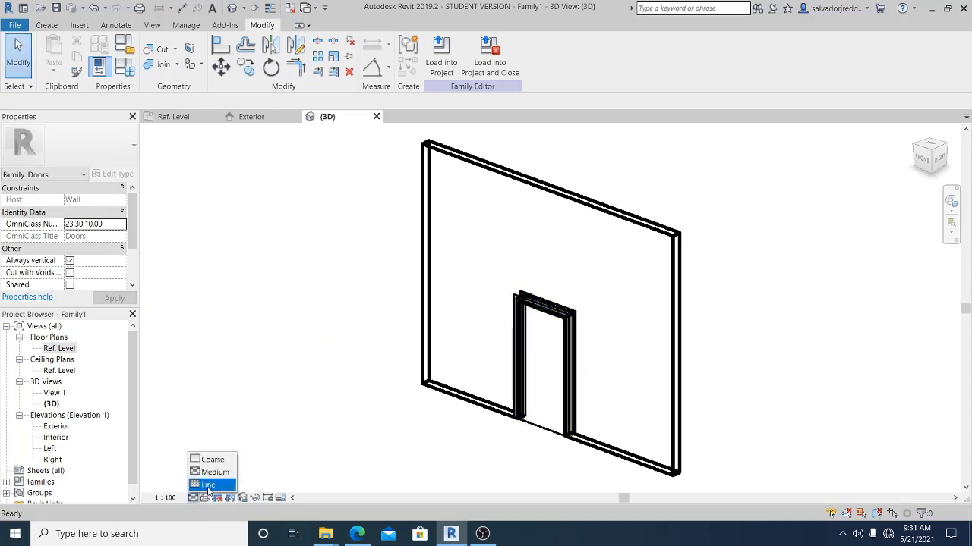
click(205, 498)
click(228, 472)
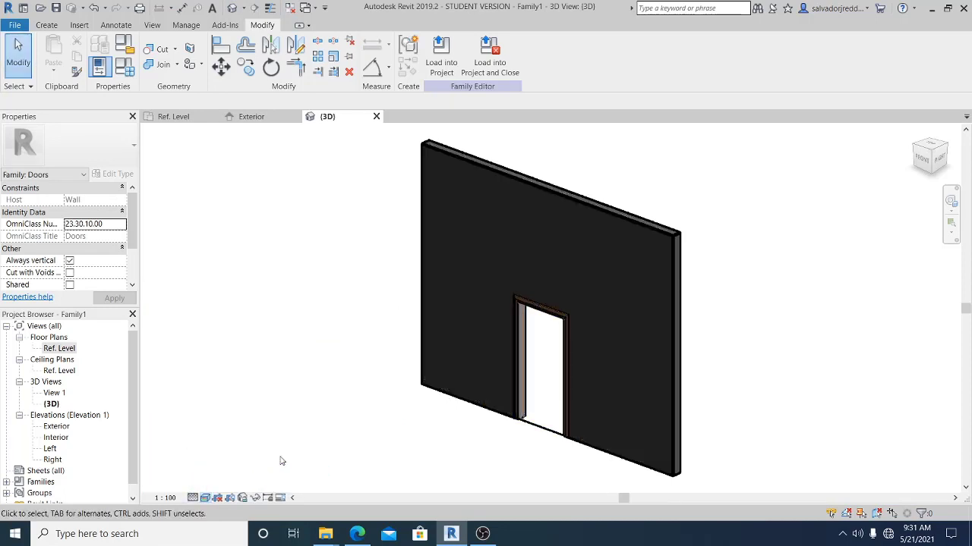
scroll(488, 448, up, 4)
scroll(462, 444, up, 1)
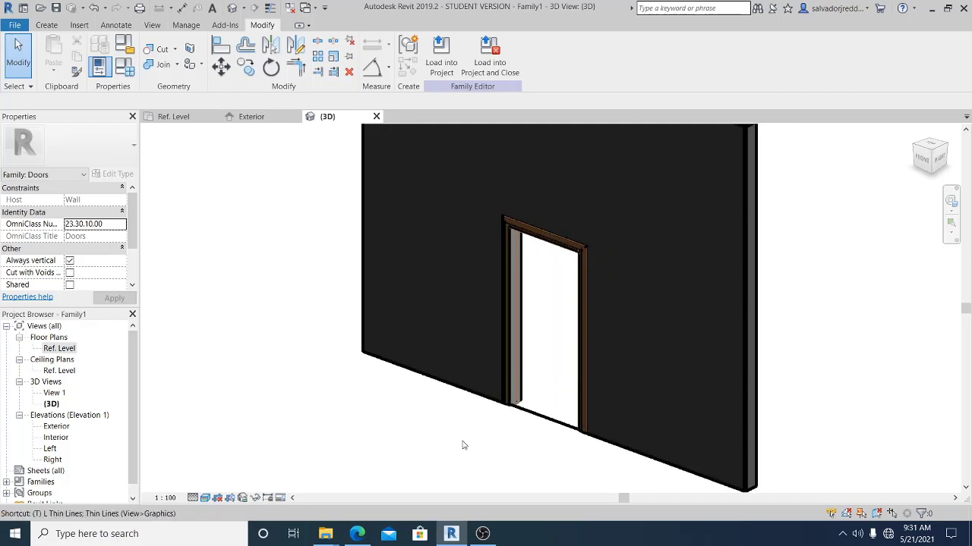
Examine the foot of the door frame in 3D to compare the original frame sweep with the trim sweep.
scroll(546, 444, up, 4)
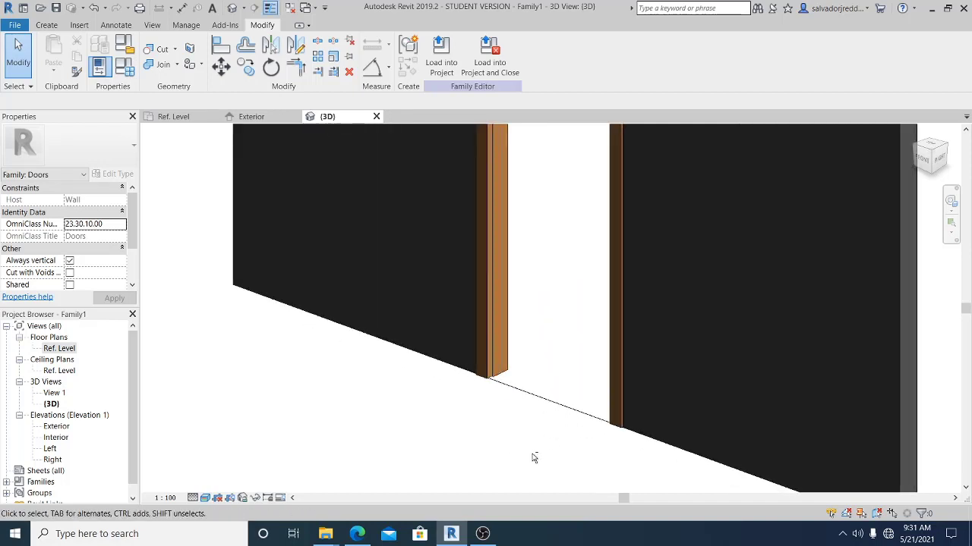
shift+middle_drag(531, 456, 368, 455)
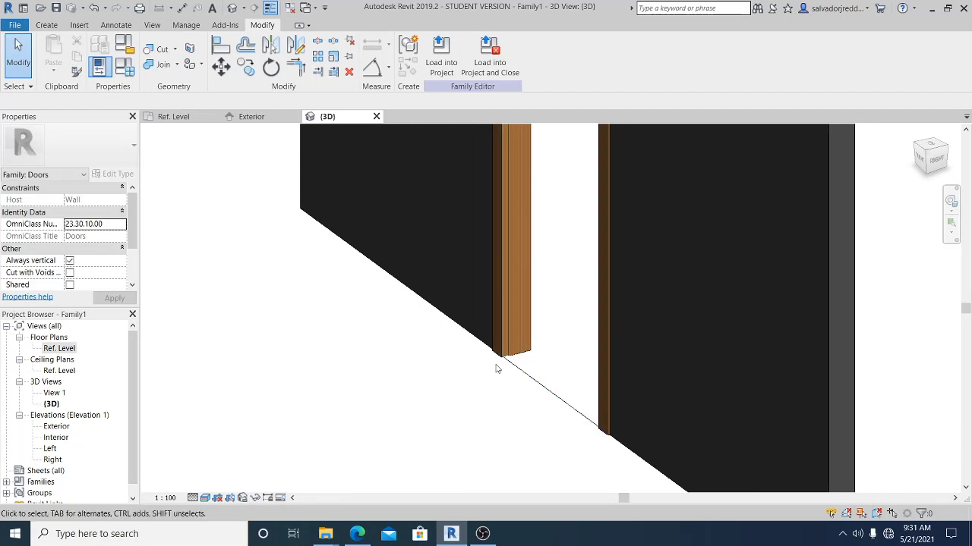
scroll(531, 346, up, 3)
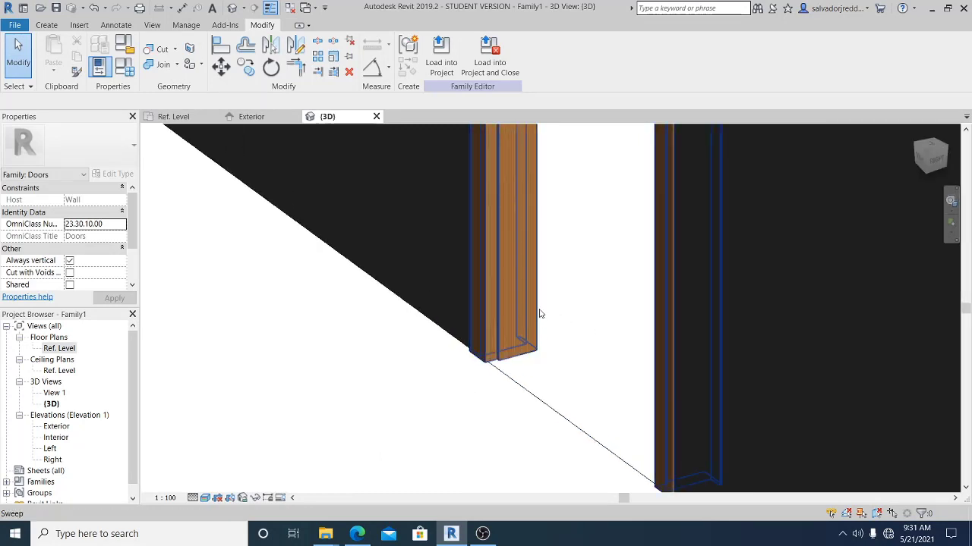
click(502, 362)
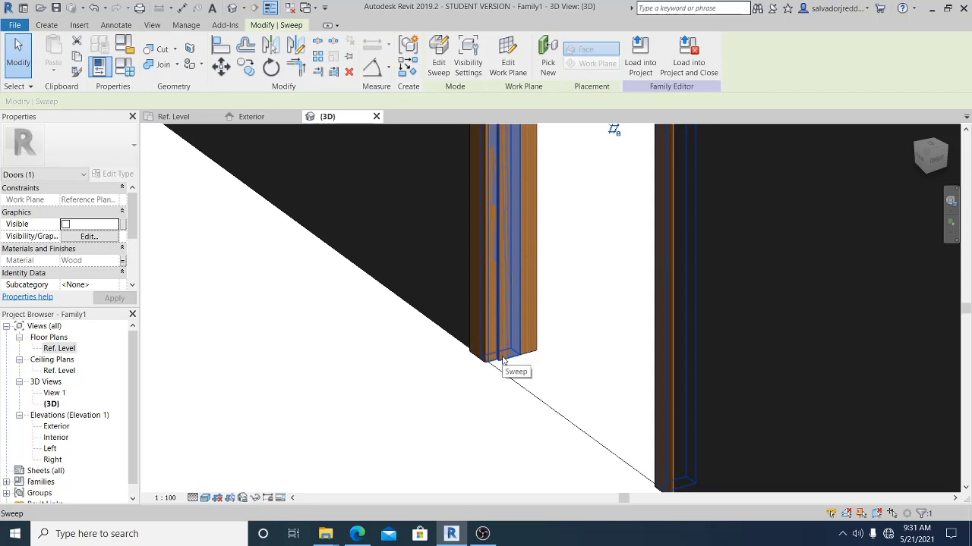
click(440, 415)
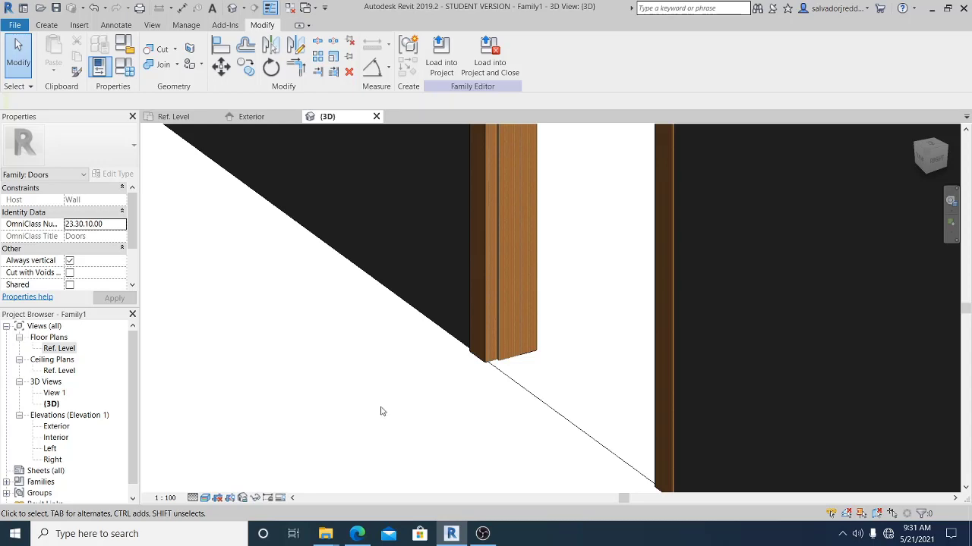
middle_drag(382, 411, 372, 412)
Return to the Ref. Level floor plan and set it to Fine detail with the Realistic visual style.
click(75, 352)
double_click(74, 351)
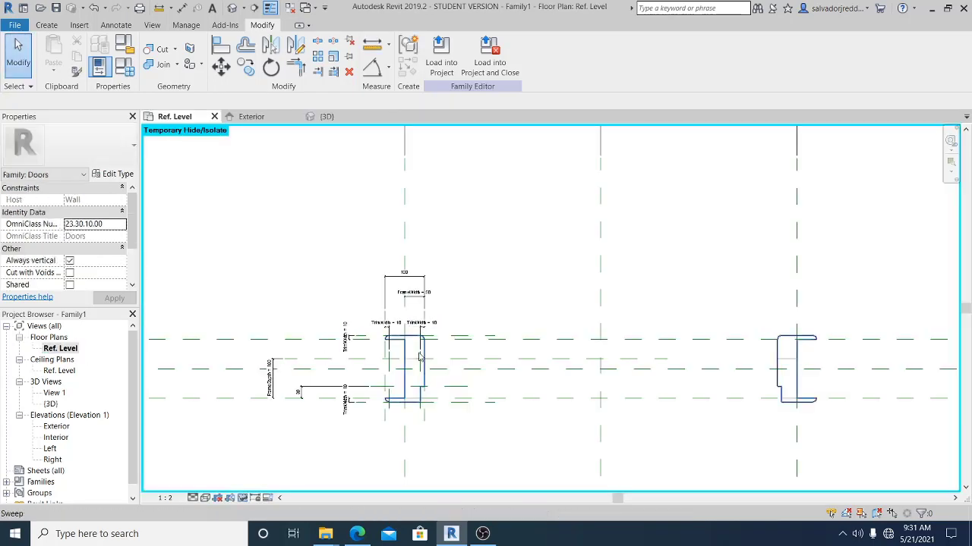
middle_drag(532, 269, 545, 243)
click(194, 498)
click(195, 498)
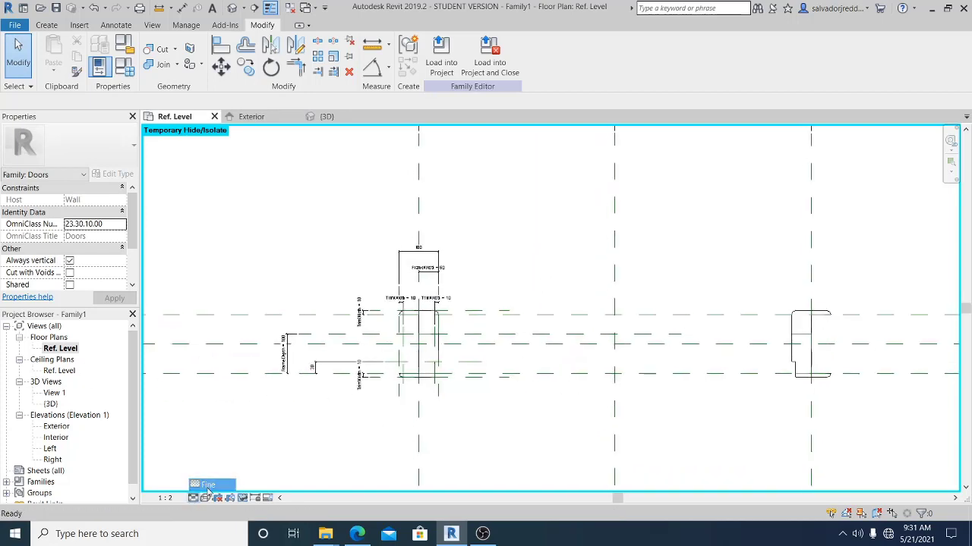
click(204, 498)
click(227, 473)
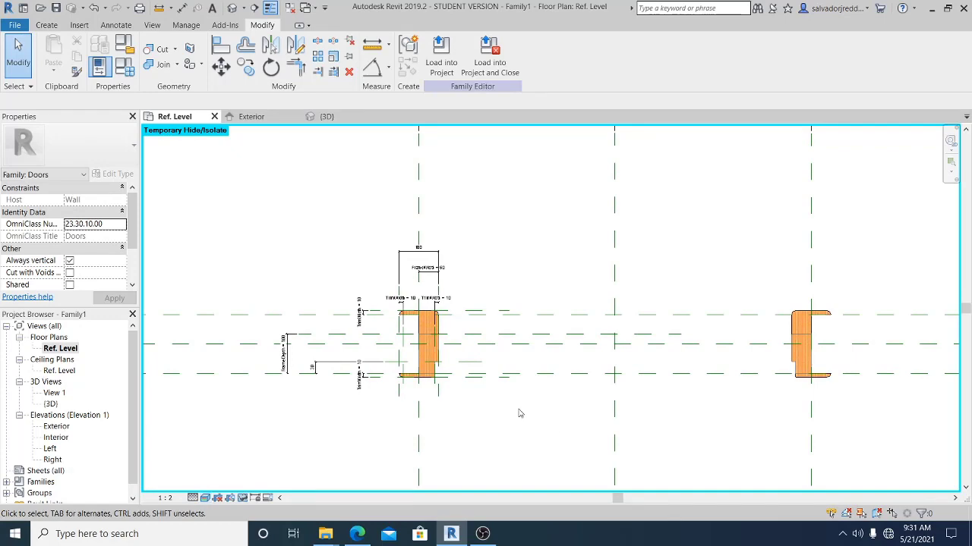
Examine both jambs in plan and select the original frame sweep to see where it overlaps the trim sweep.
scroll(505, 414, up, 3)
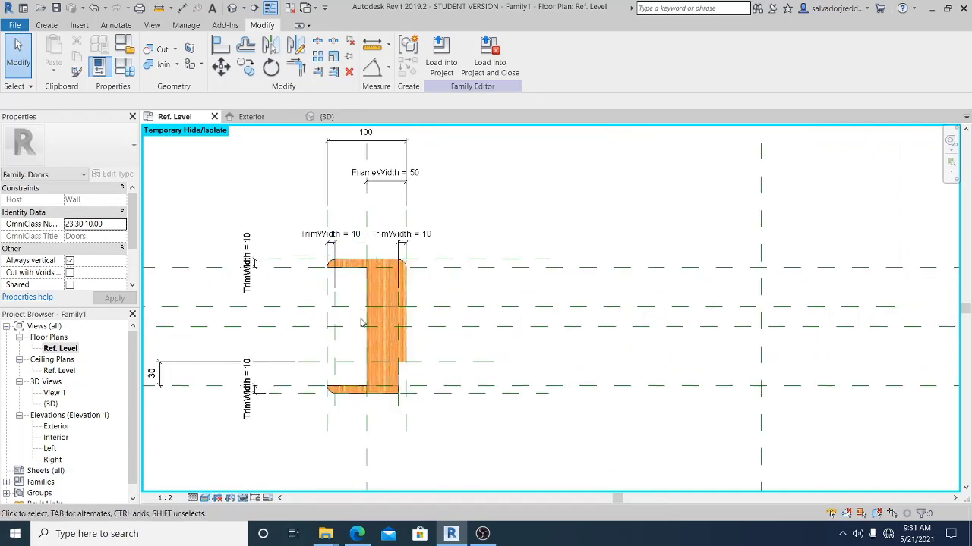
scroll(517, 369, down, 3)
middle_drag(465, 383, 499, 408)
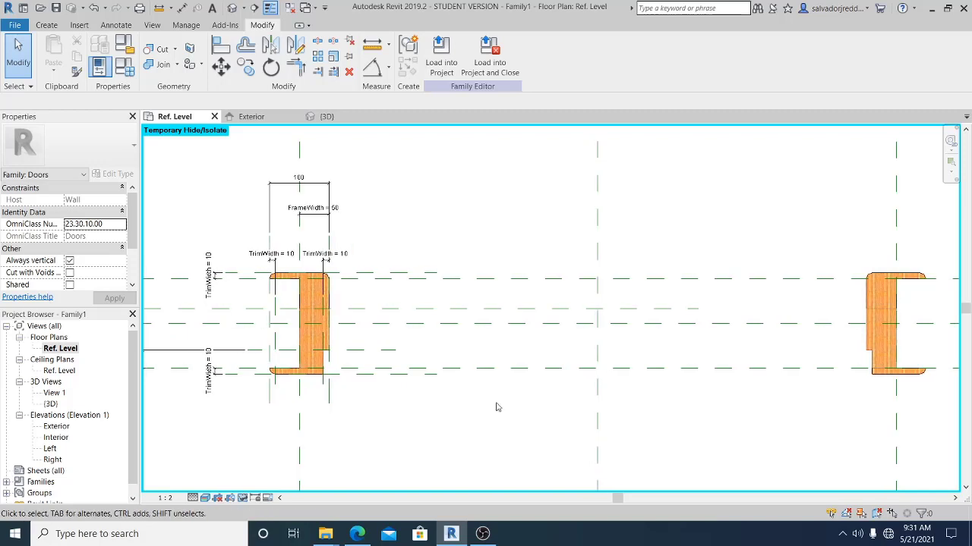
click(326, 351)
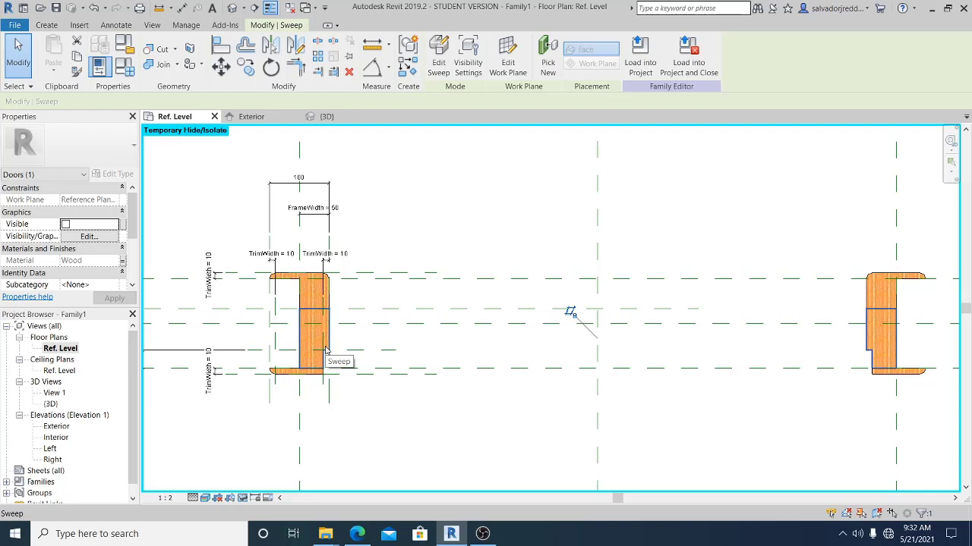
click(406, 427)
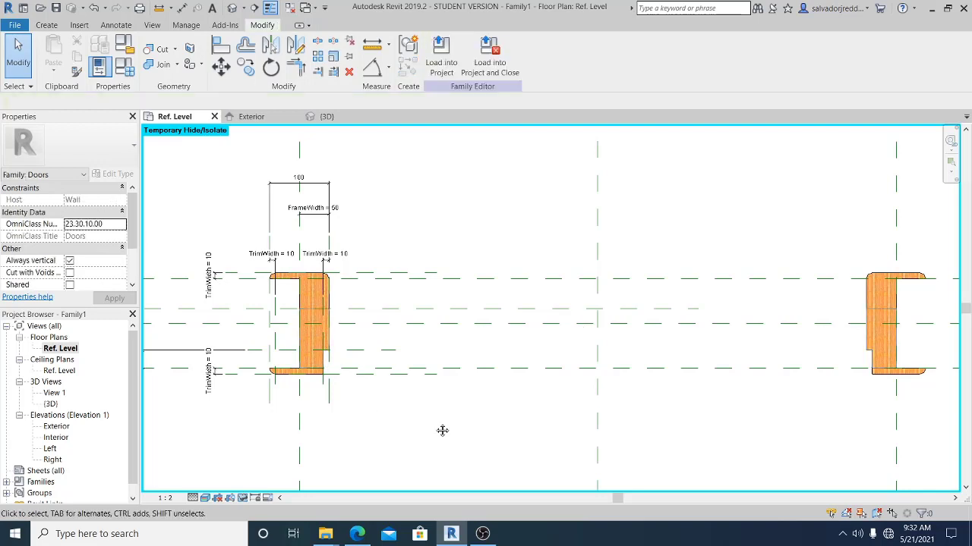
middle_drag(442, 429, 485, 420)
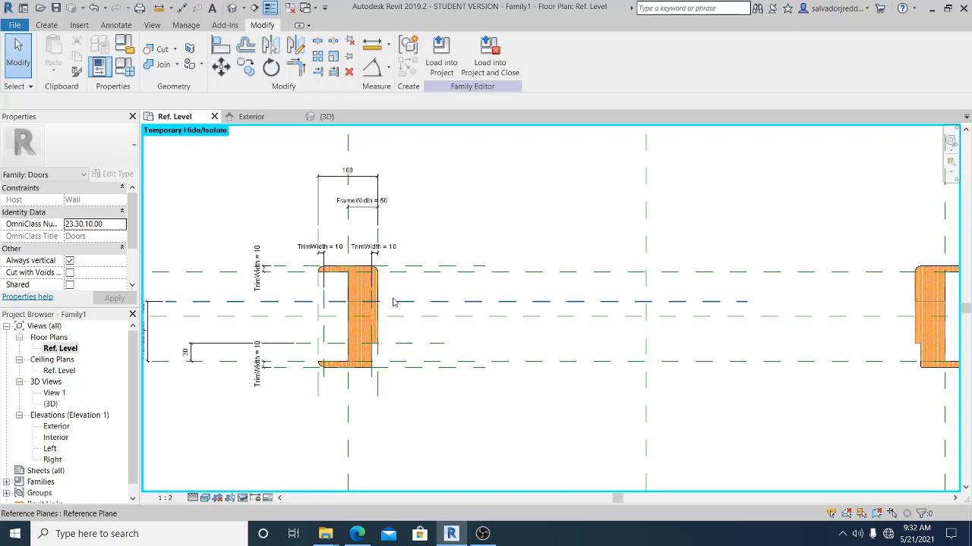
middle_drag(447, 382, 440, 381)
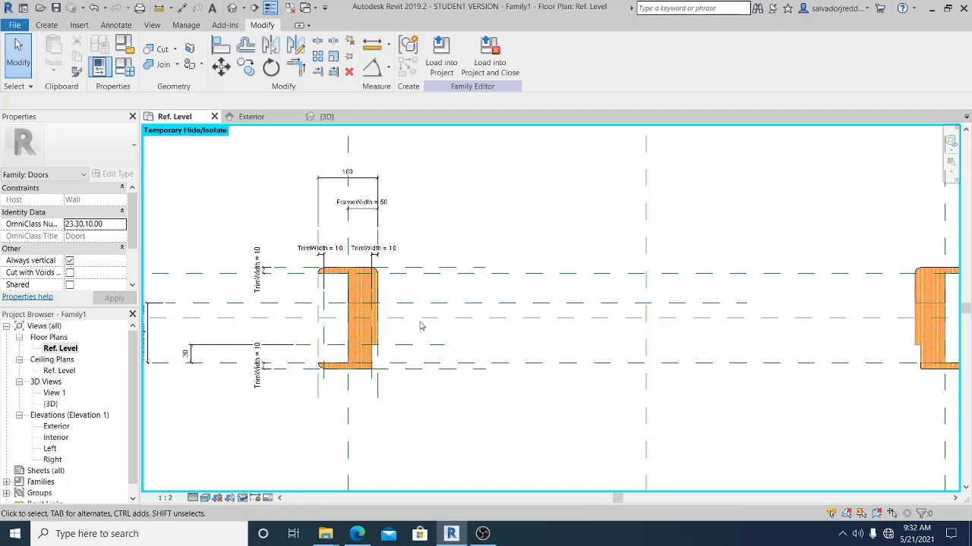
Associate the trim sweep's Visible property with a new Yes/No instance family parameter named Trim.
click(385, 291)
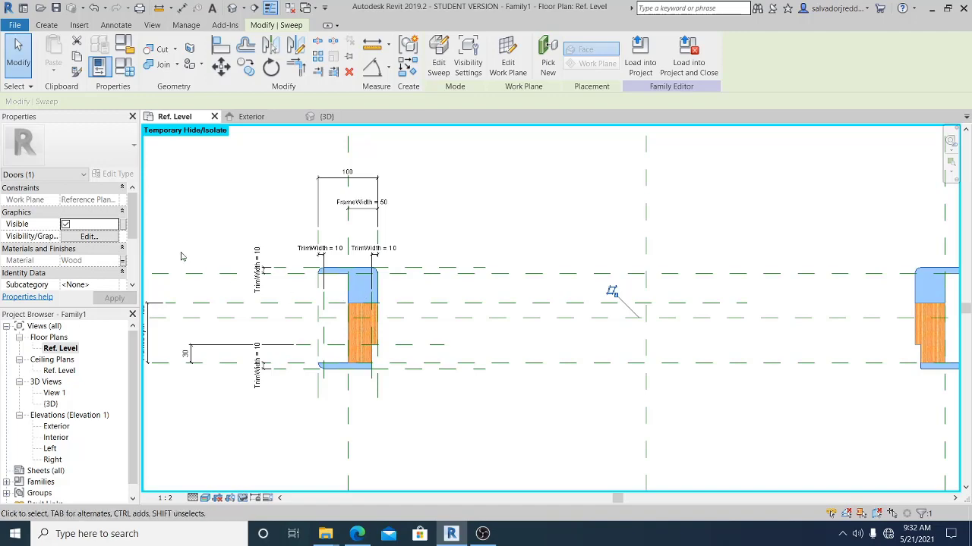
click(123, 226)
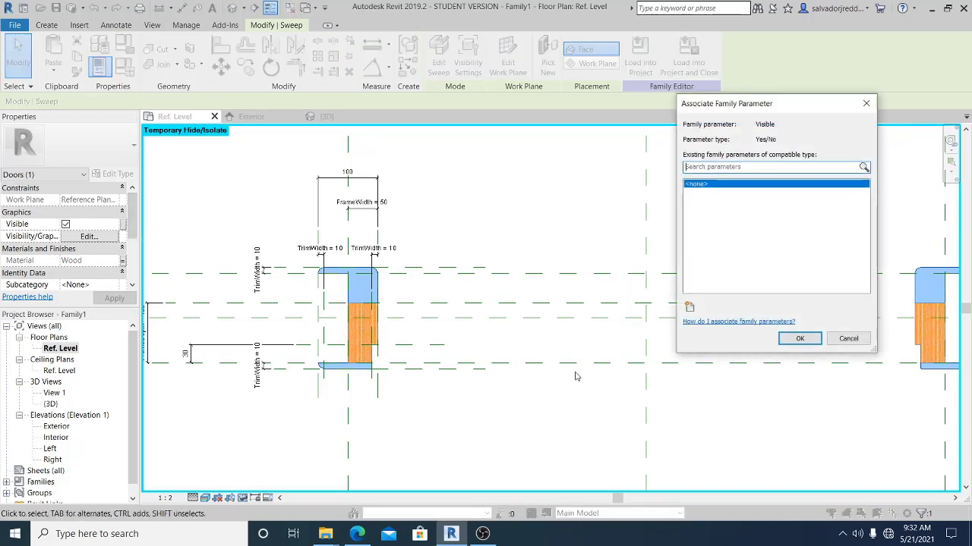
click(689, 307)
click(778, 274)
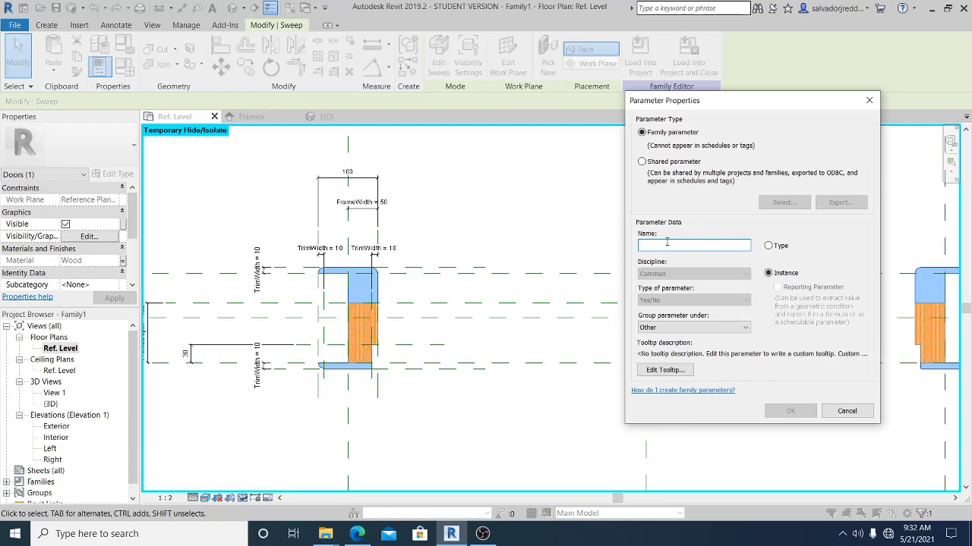
text(Trim)
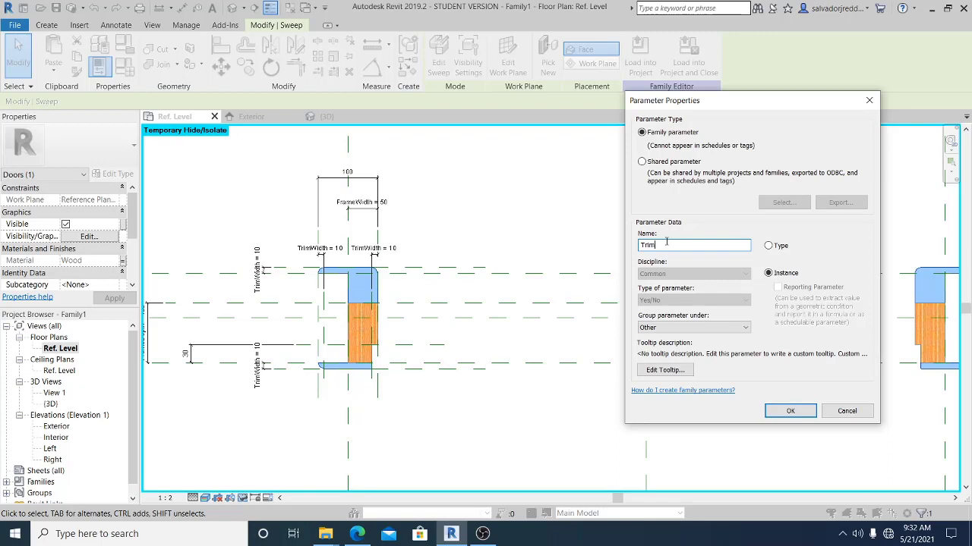
click(793, 414)
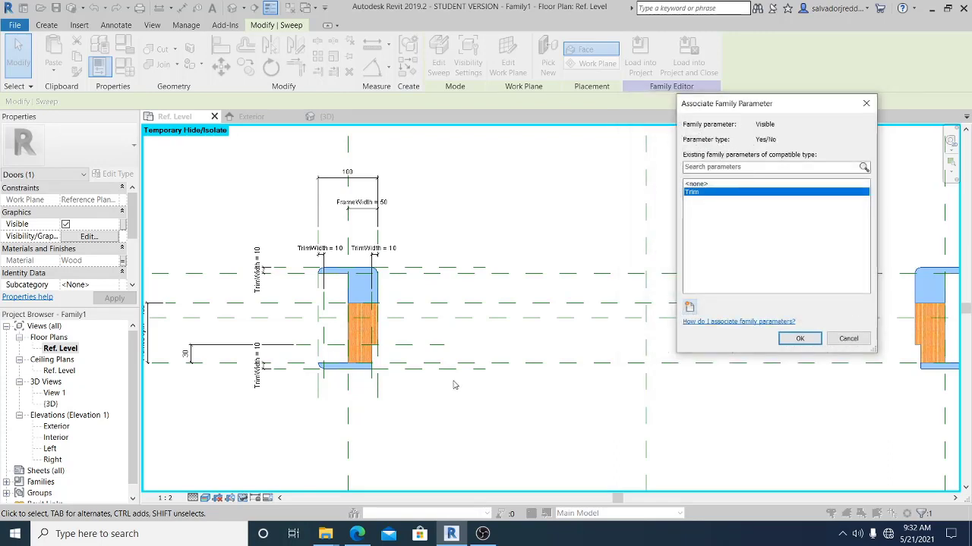
click(801, 339)
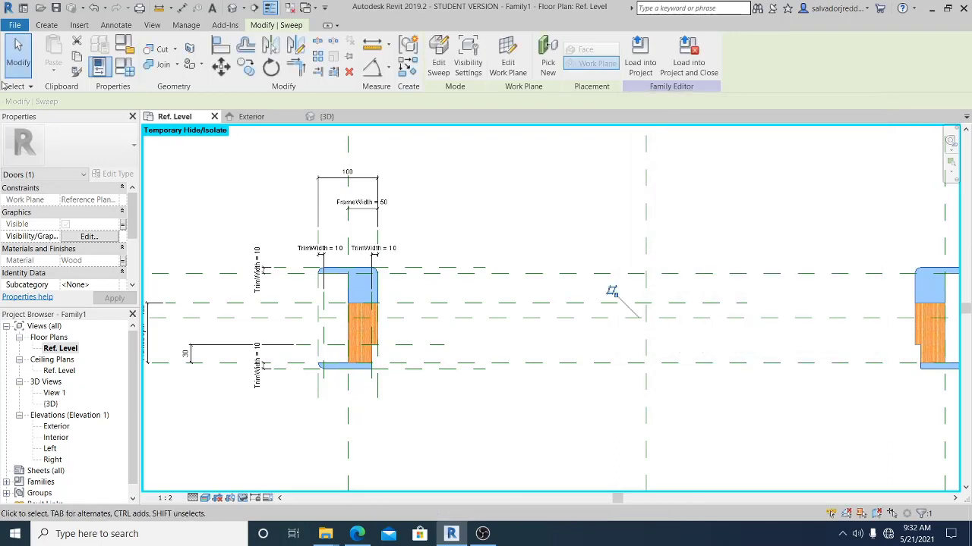
click(18, 55)
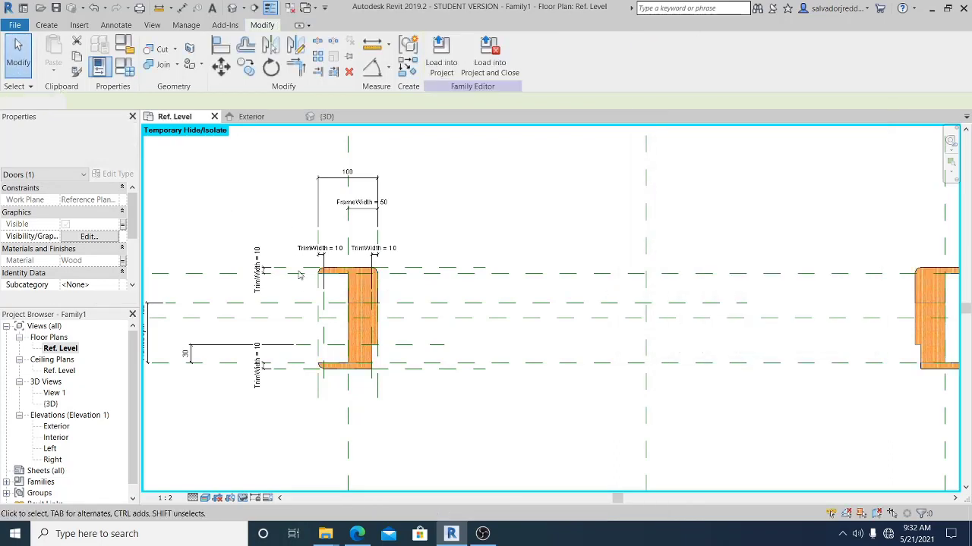
Associate the original frame sweep's Visible property with a new Yes/No instance family parameter named Frame.
click(378, 322)
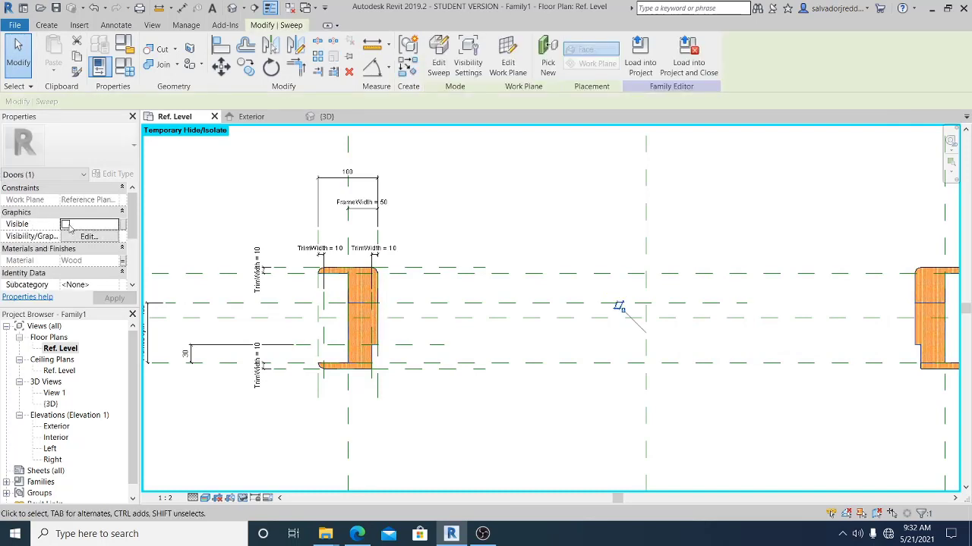
click(123, 227)
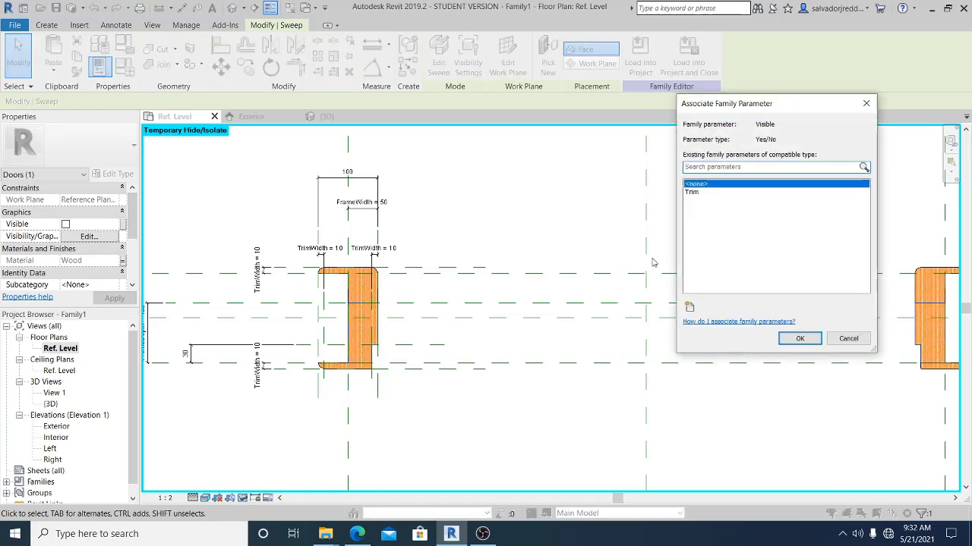
click(689, 306)
click(767, 273)
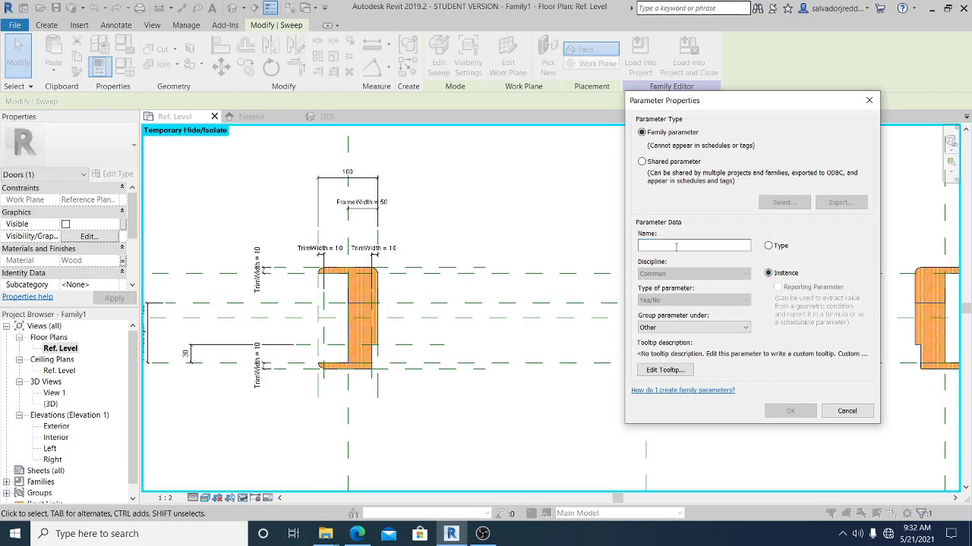
click(676, 246)
text(Frame)
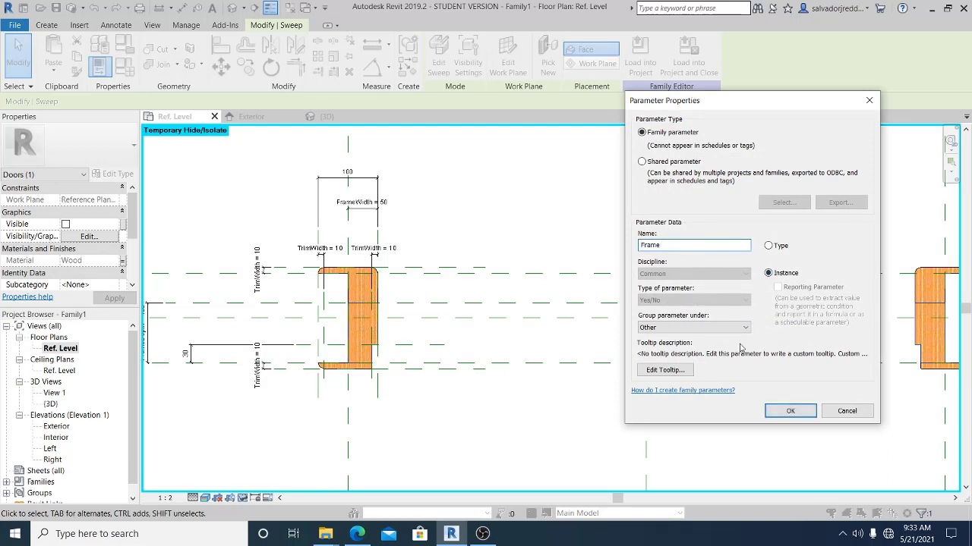
click(789, 411)
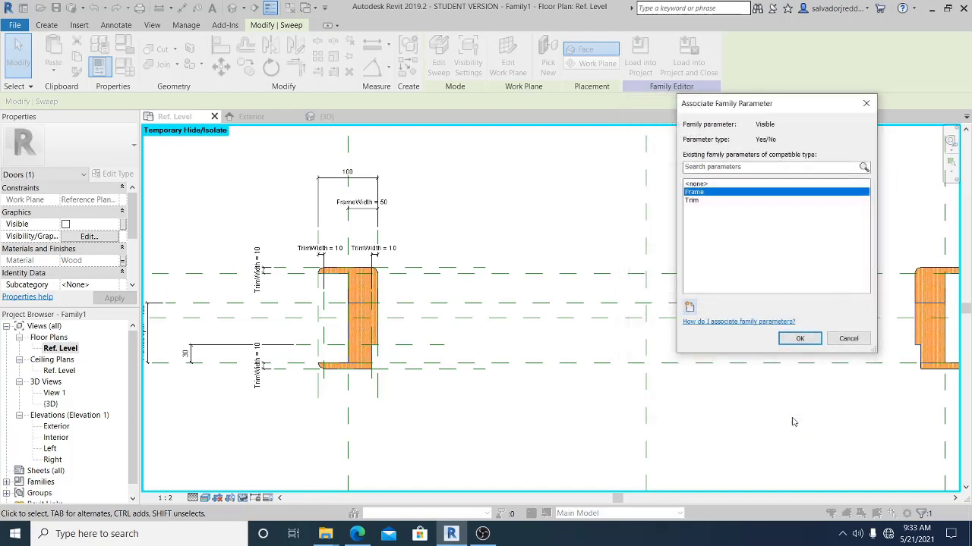
click(799, 338)
click(523, 412)
Examine both jambs in plan and the whole door frame in its wall in the default 3D view.
scroll(521, 438, down, 1)
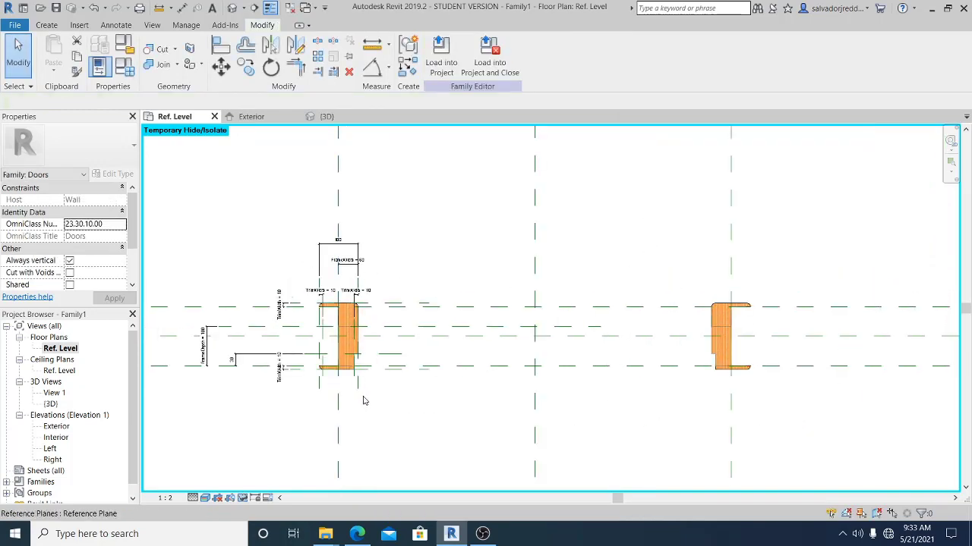
middle_drag(364, 401, 347, 385)
middle_drag(395, 404, 424, 401)
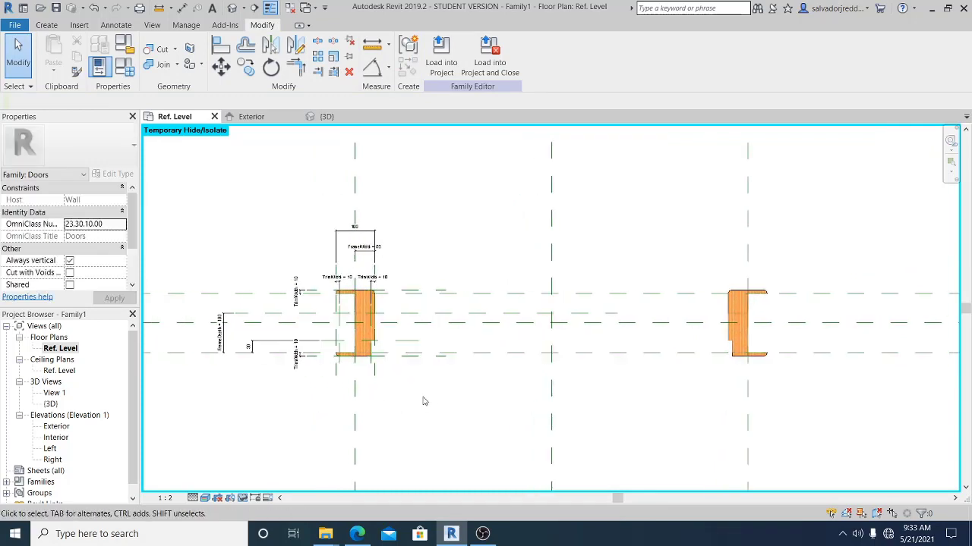
click(232, 7)
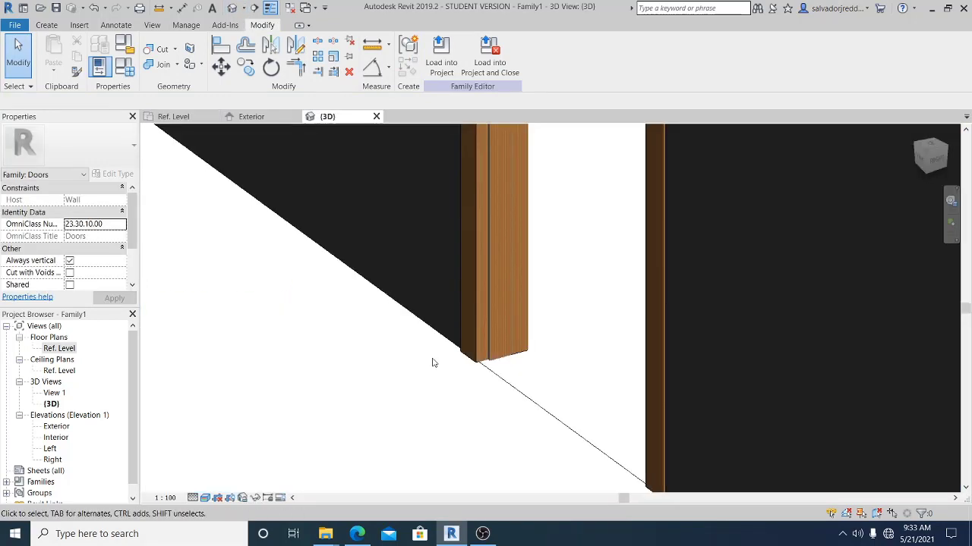
scroll(410, 376, down, 5)
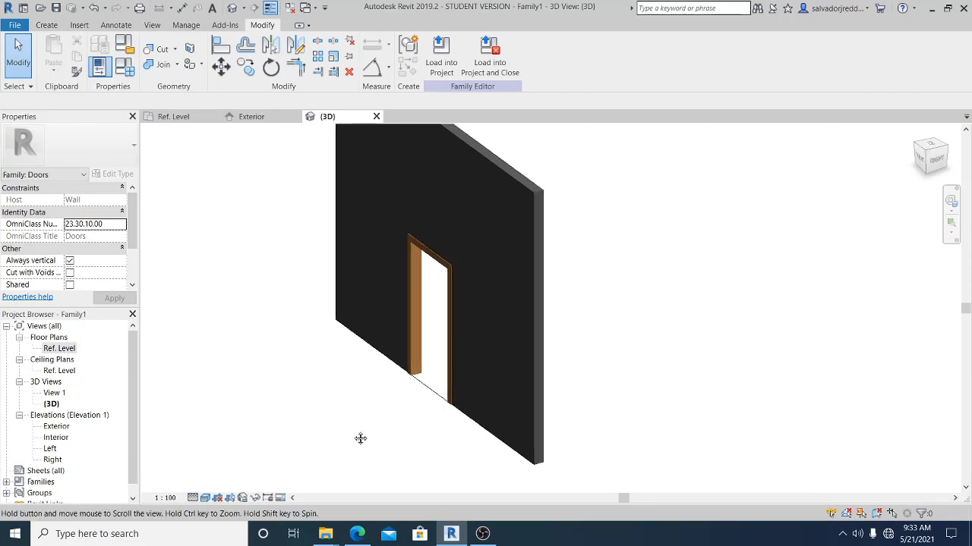
shift+middle_drag(362, 452, 403, 456)
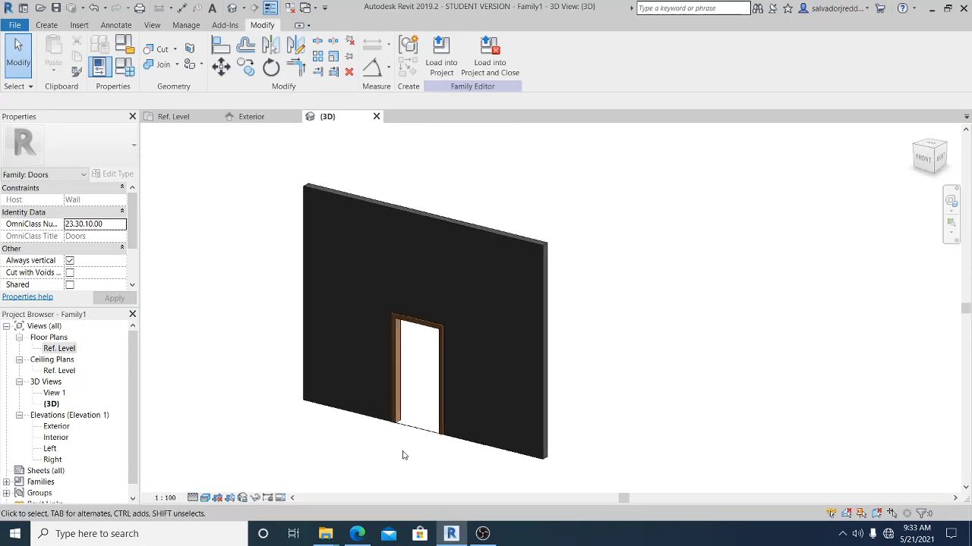
shift+middle_drag(345, 442, 200, 271)
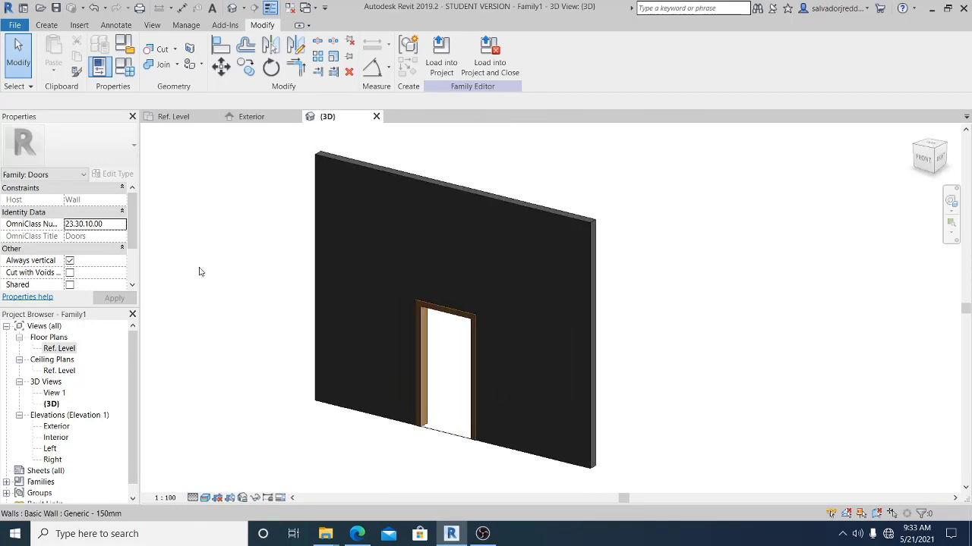
Create two new family types named 01 and 02 and apply them.
click(124, 66)
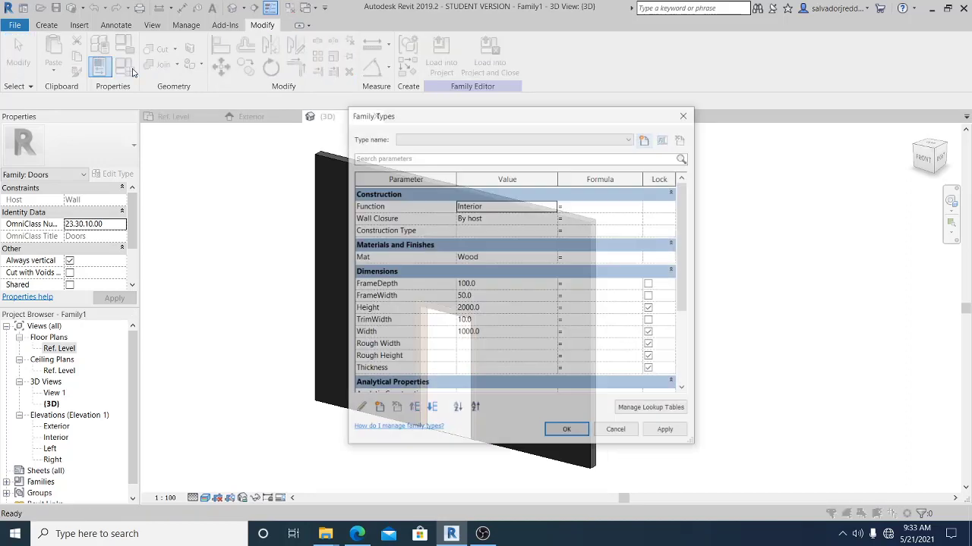
drag(543, 124, 788, 97)
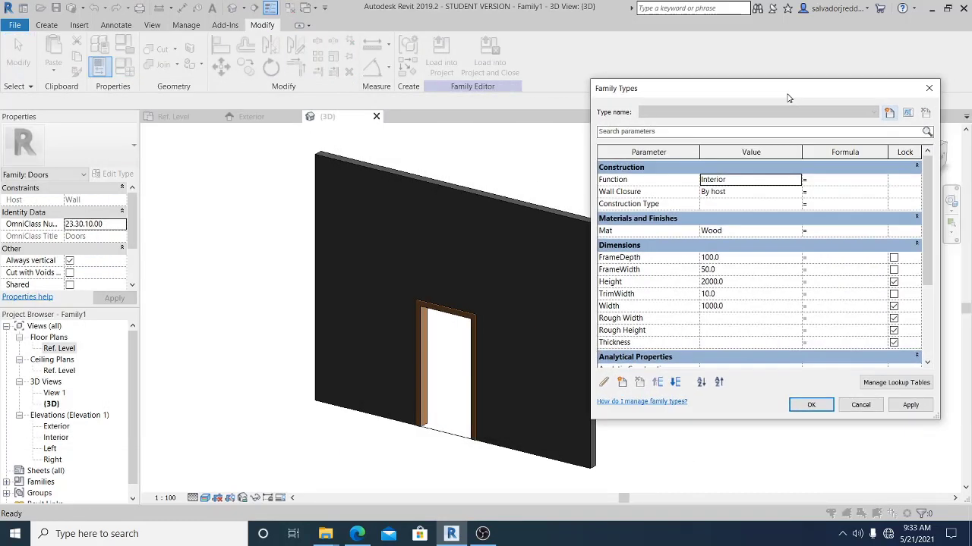
click(889, 112)
text(01)
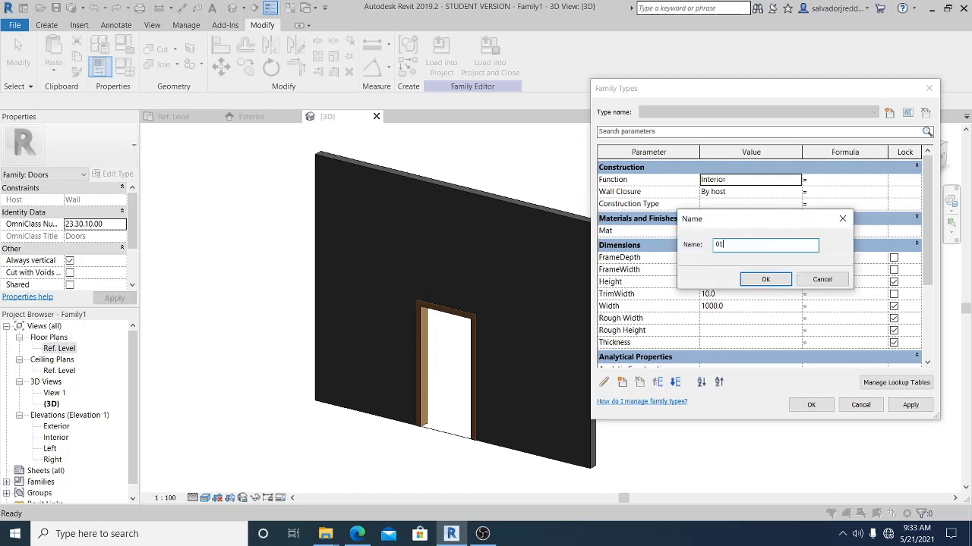
click(765, 280)
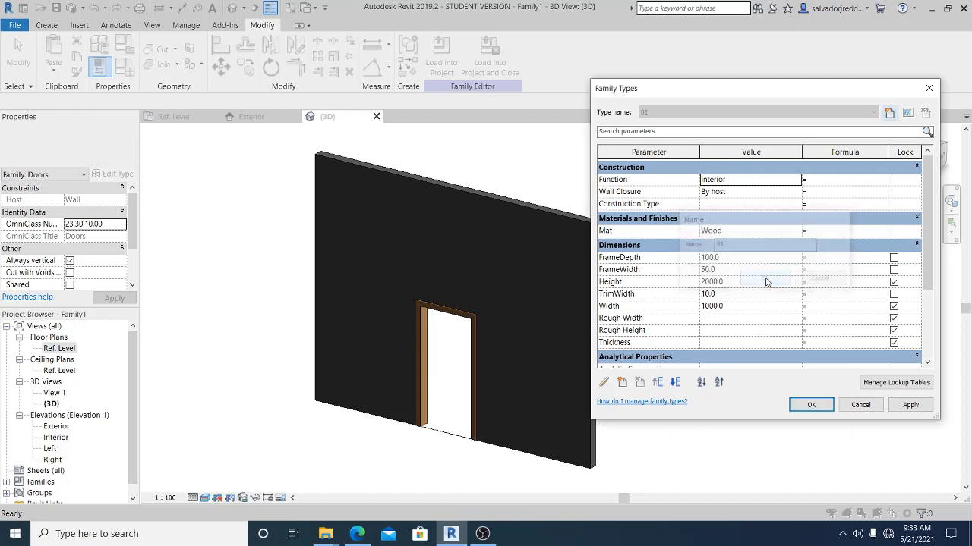
click(888, 113)
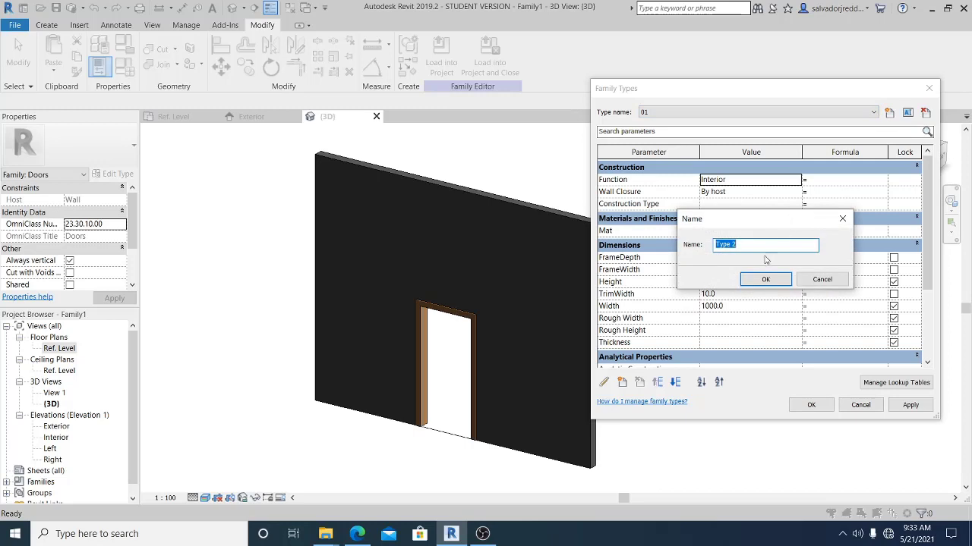
text(02)
click(765, 279)
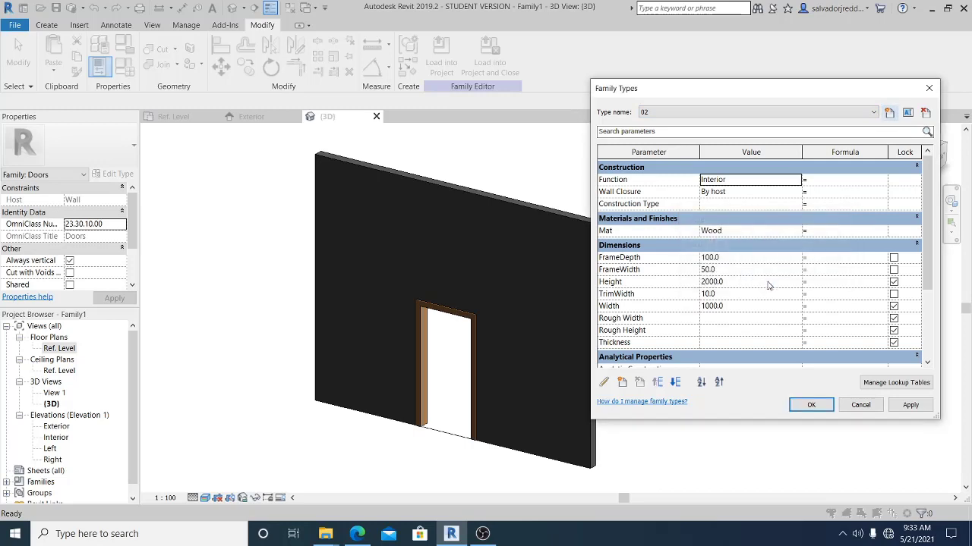
click(911, 406)
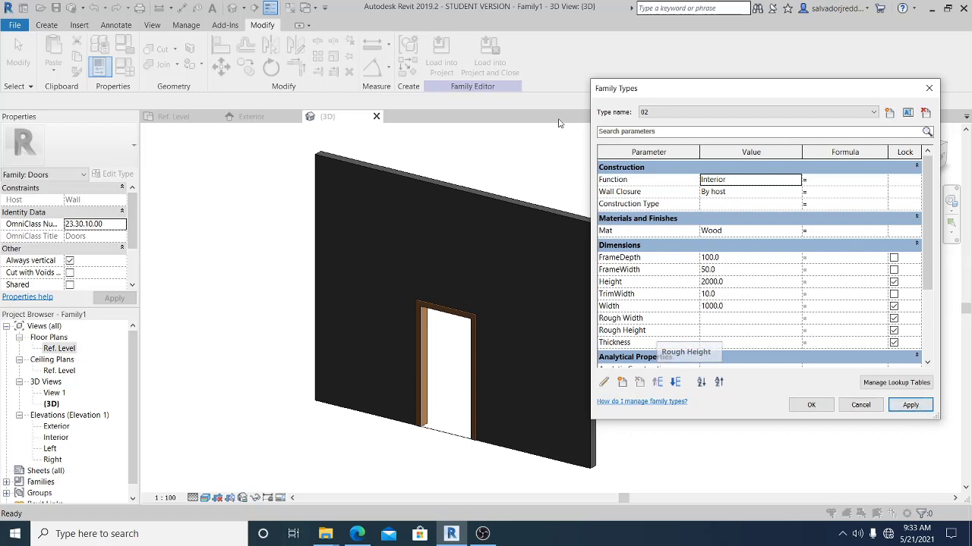
Set type 02 to FrameDepth 90, FrameWidth 40, Height 1800, TrimWidth 8 and Width 800, and apply the values to the model.
click(733, 259)
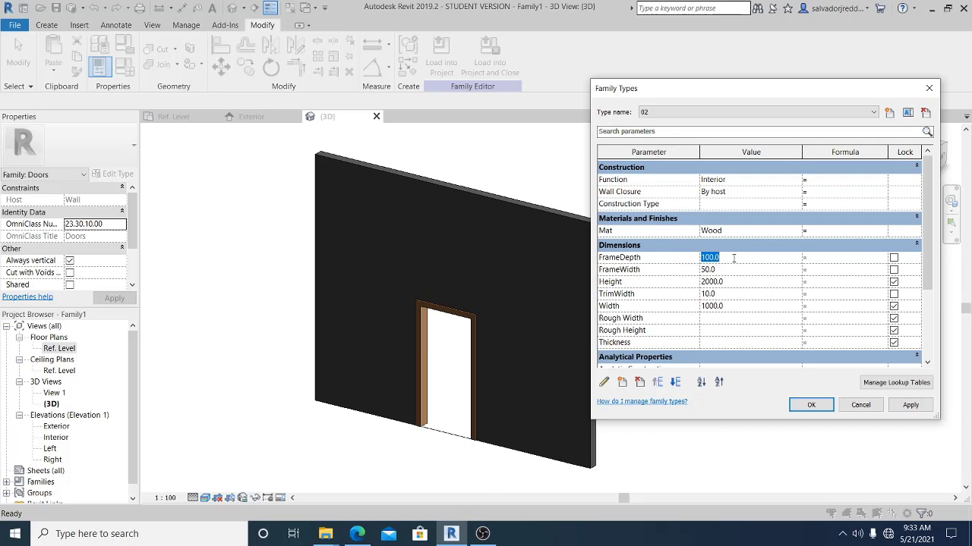
text(90)
click(733, 270)
text(5)
click(733, 282)
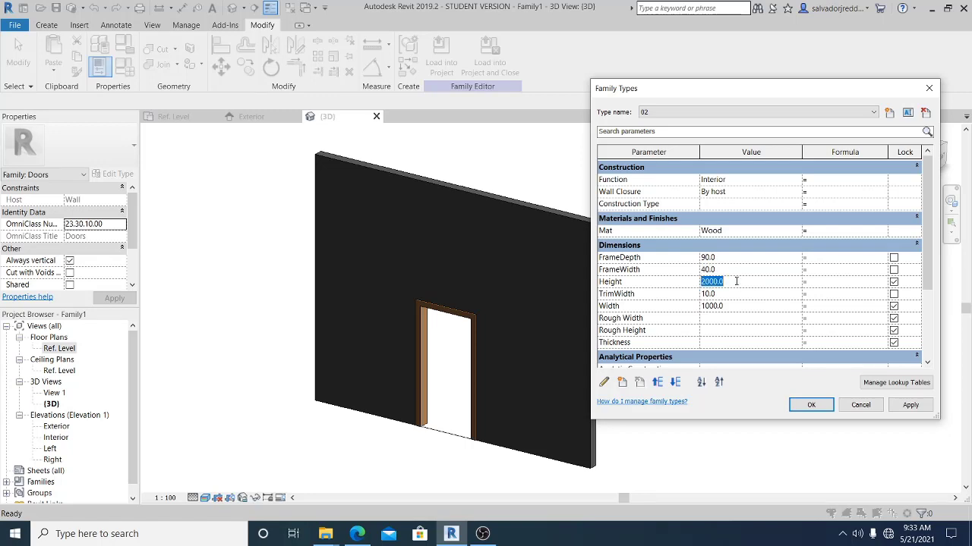
text(1800)
click(727, 296)
text(8)
click(733, 308)
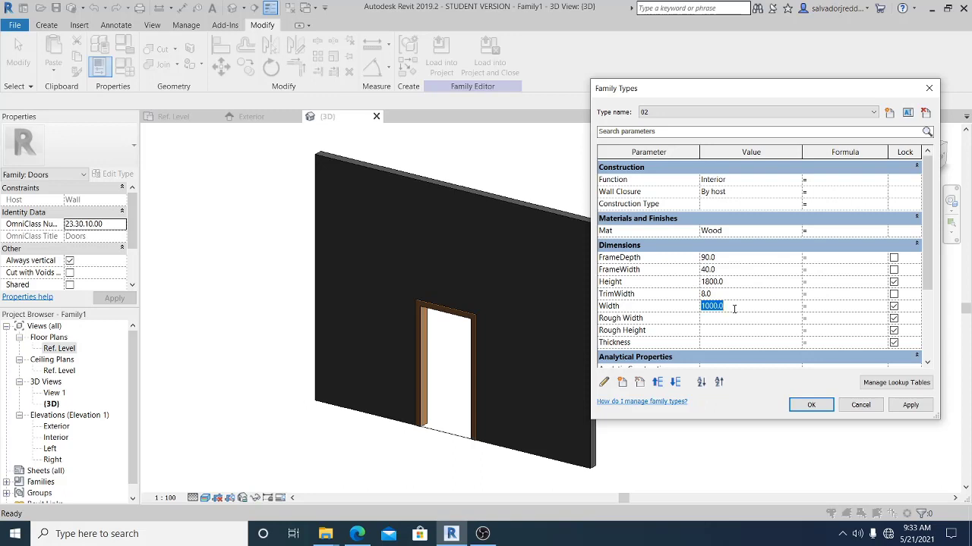
text(800)
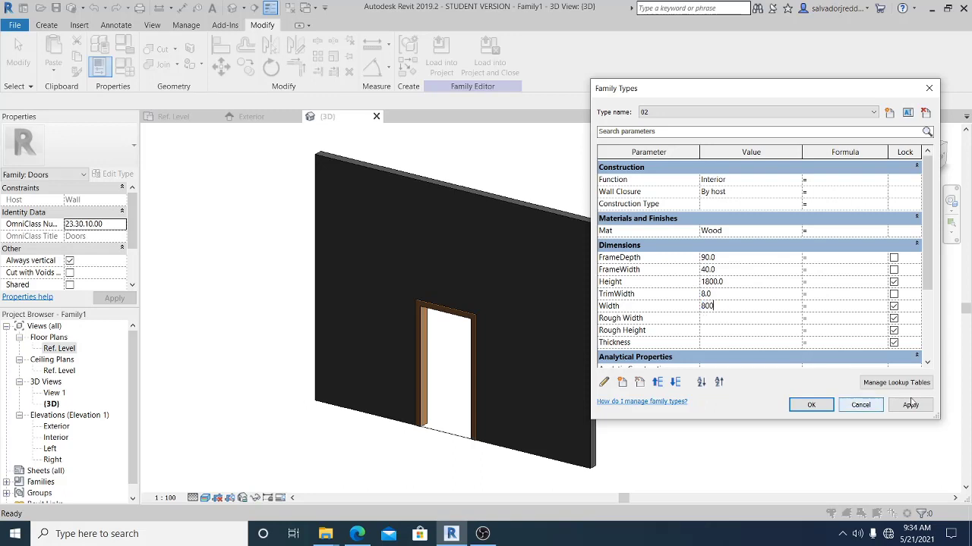
click(910, 404)
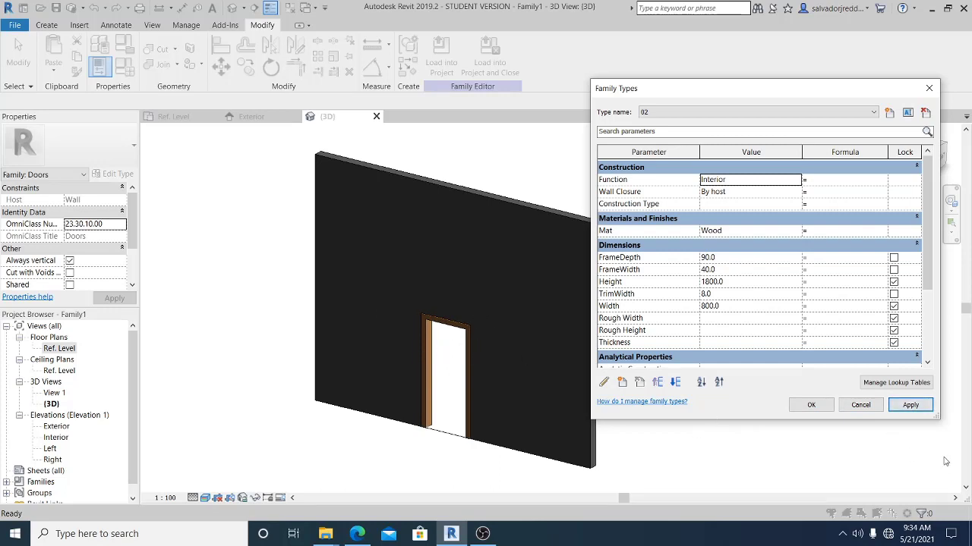
click(911, 406)
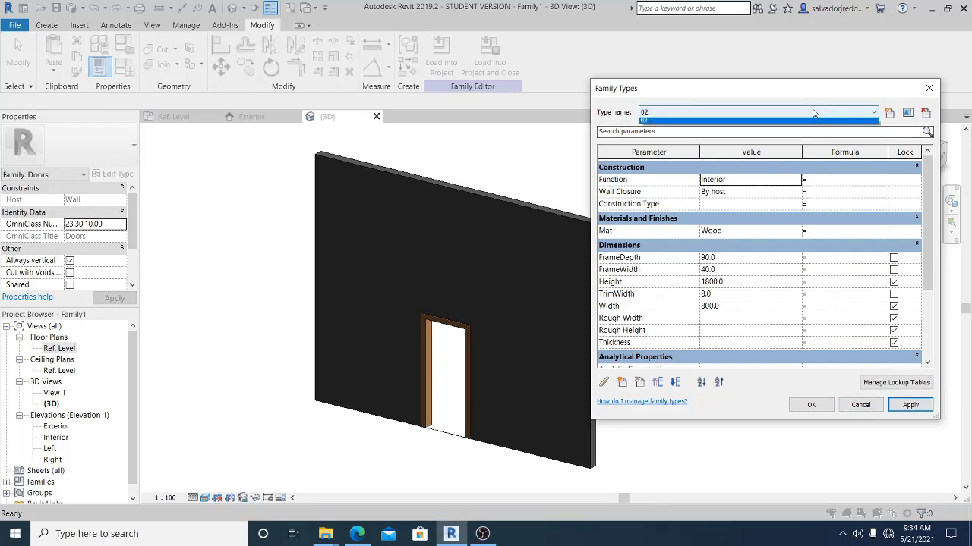
Switch the door family back to type 01, apply it and inspect the door frame in 3D.
click(712, 114)
click(704, 122)
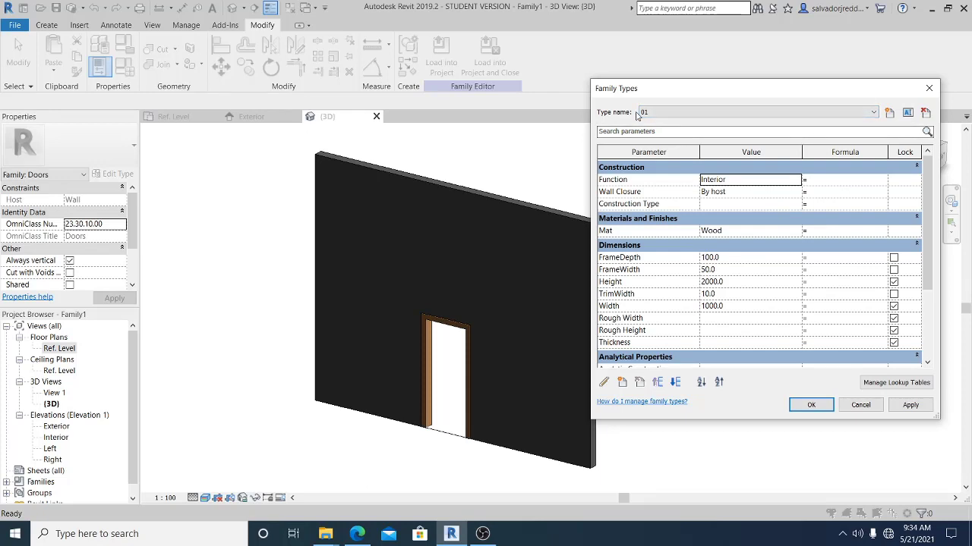
click(910, 405)
click(812, 404)
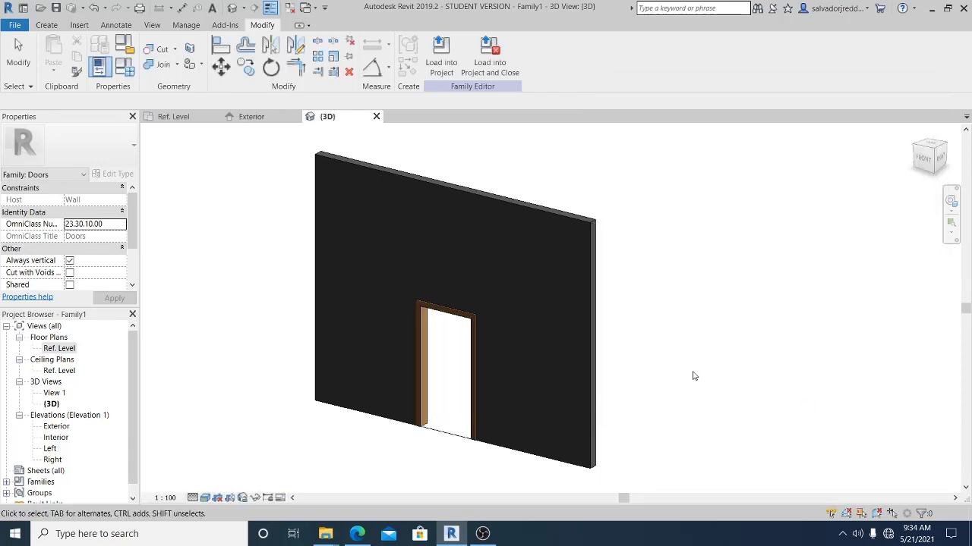
scroll(345, 377, up, 2)
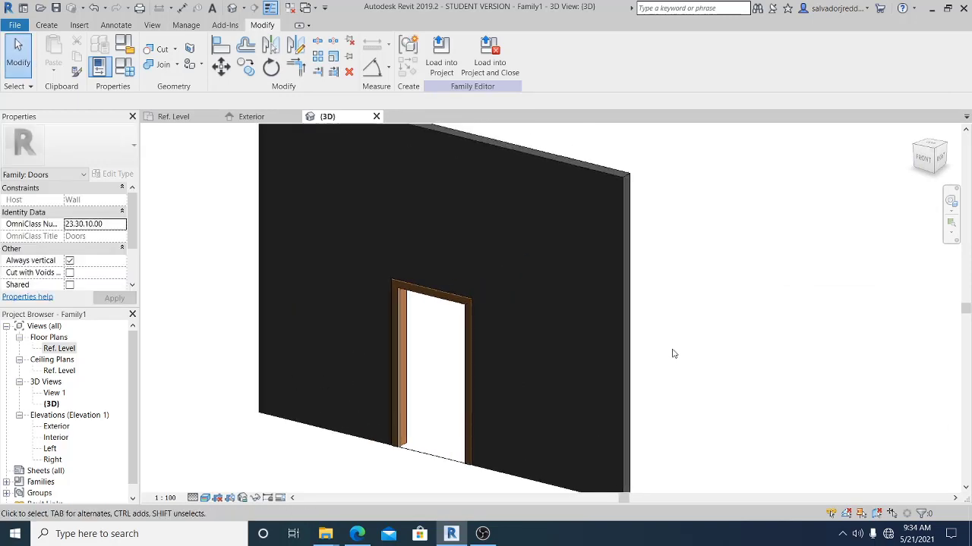
scroll(678, 349, down, 3)
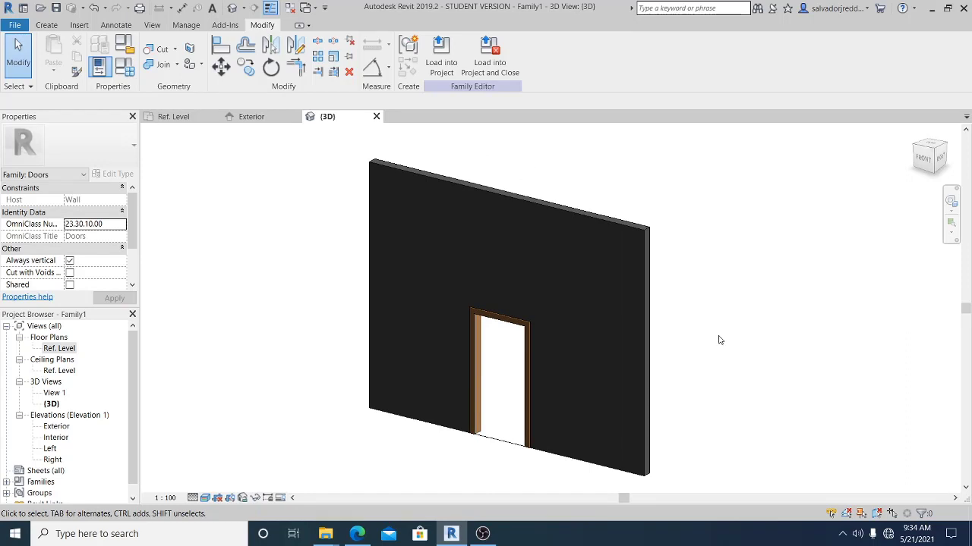
Create a new project from the DefaultMetric template.
click(12, 26)
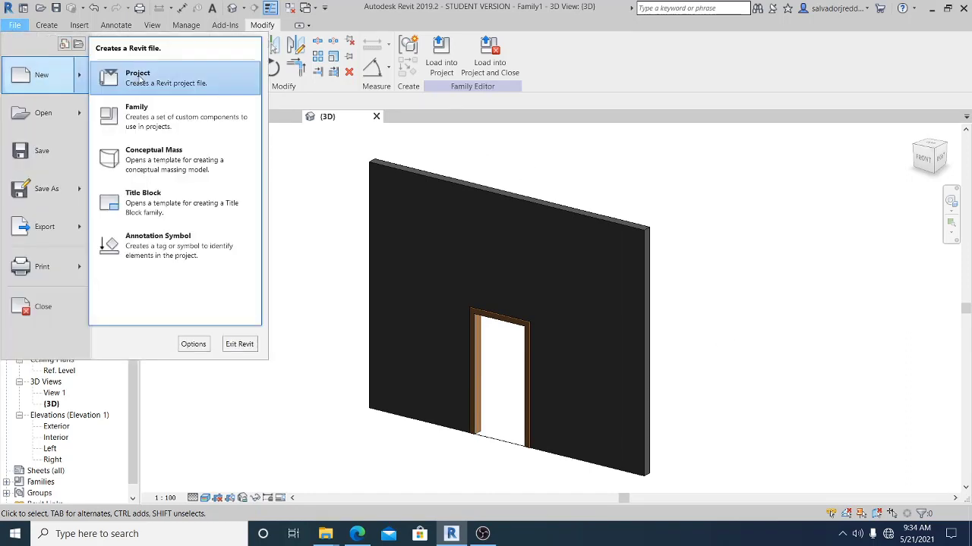
click(685, 218)
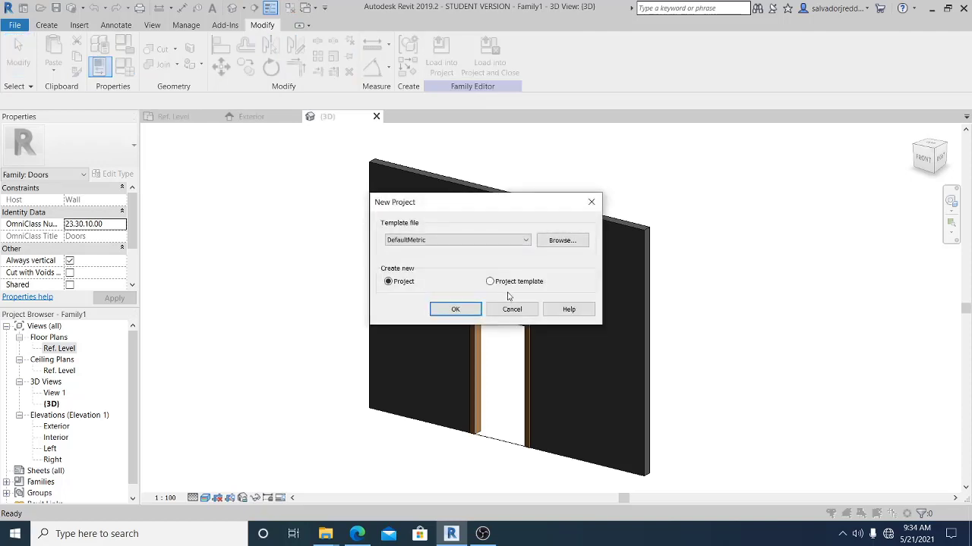
click(455, 309)
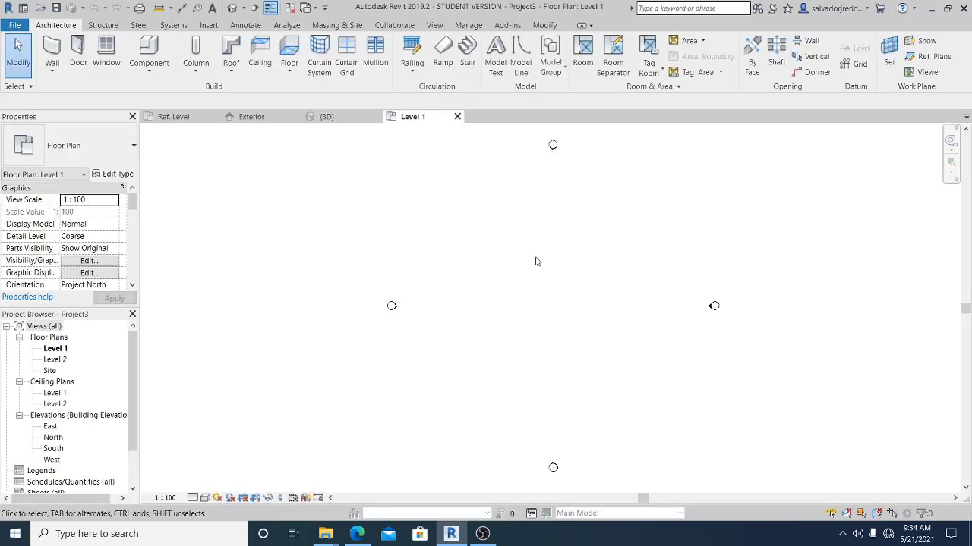
Draw a horizontal Generic - 200mm wall 5000 mm long on Level 1 with its top constrained up to Level 2.
key(w)
key(a)
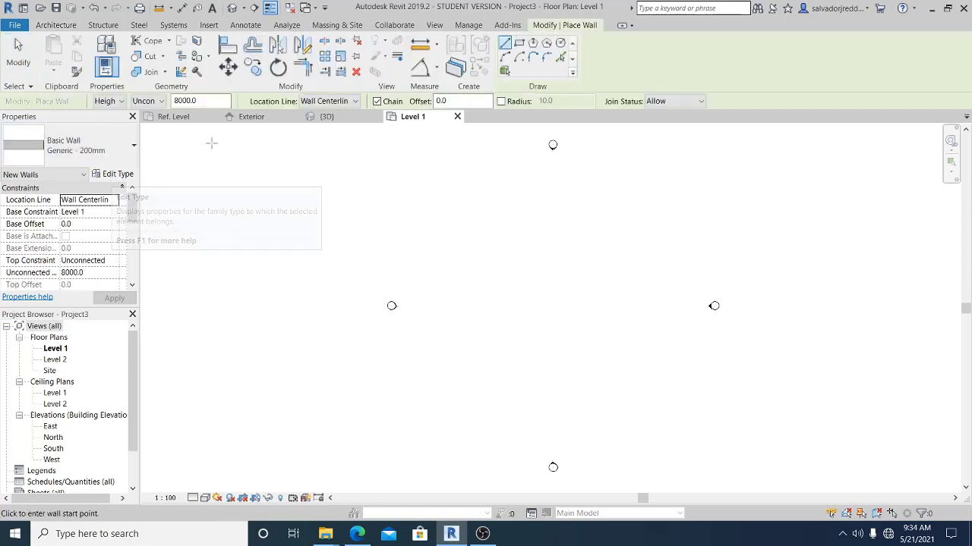
click(112, 261)
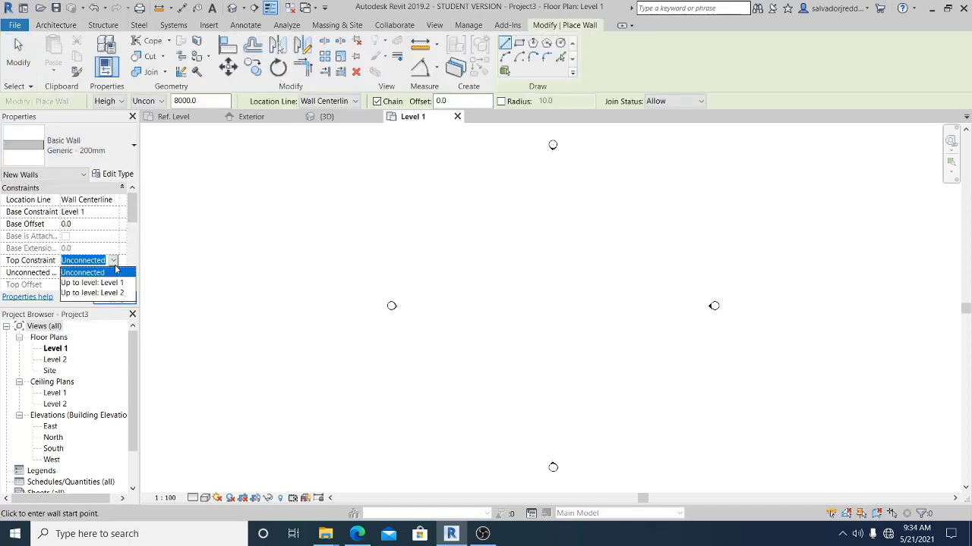
click(112, 293)
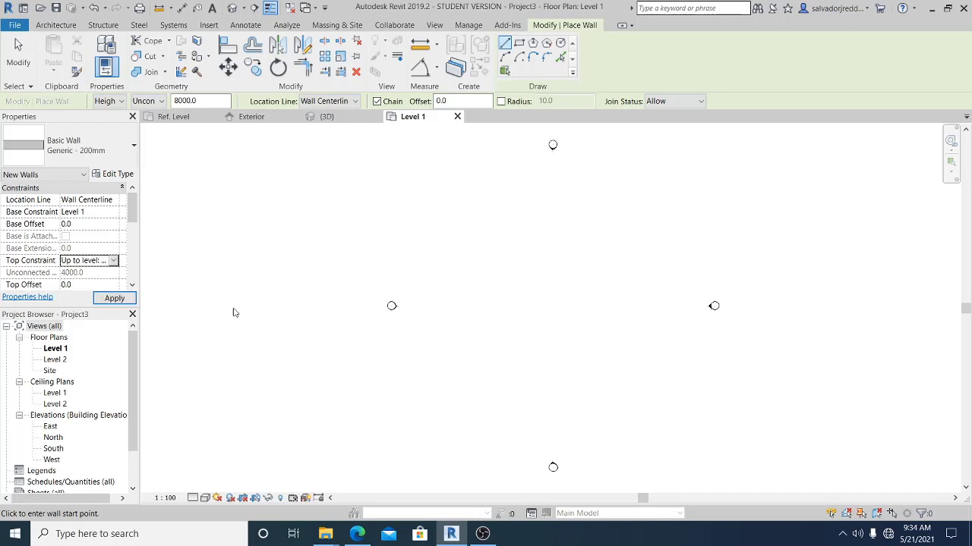
click(512, 298)
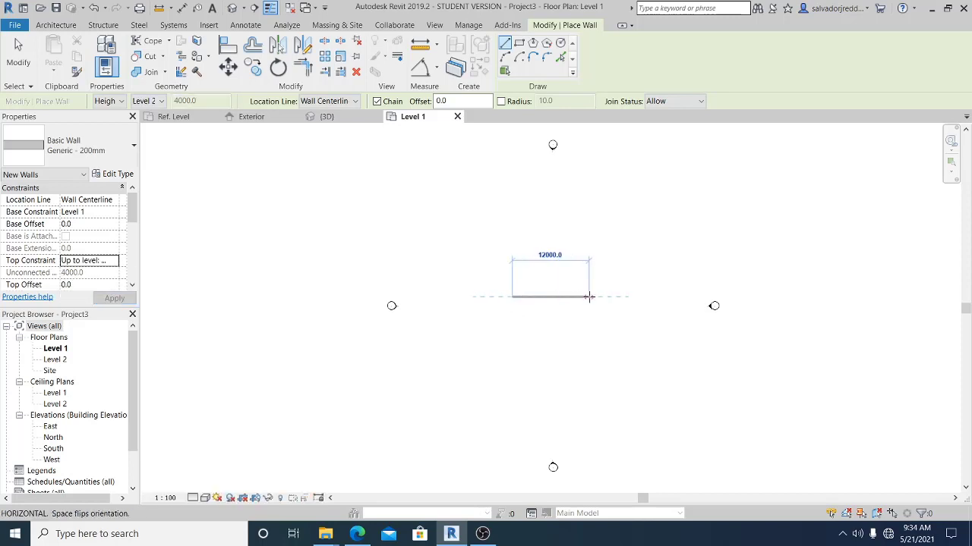
click(544, 297)
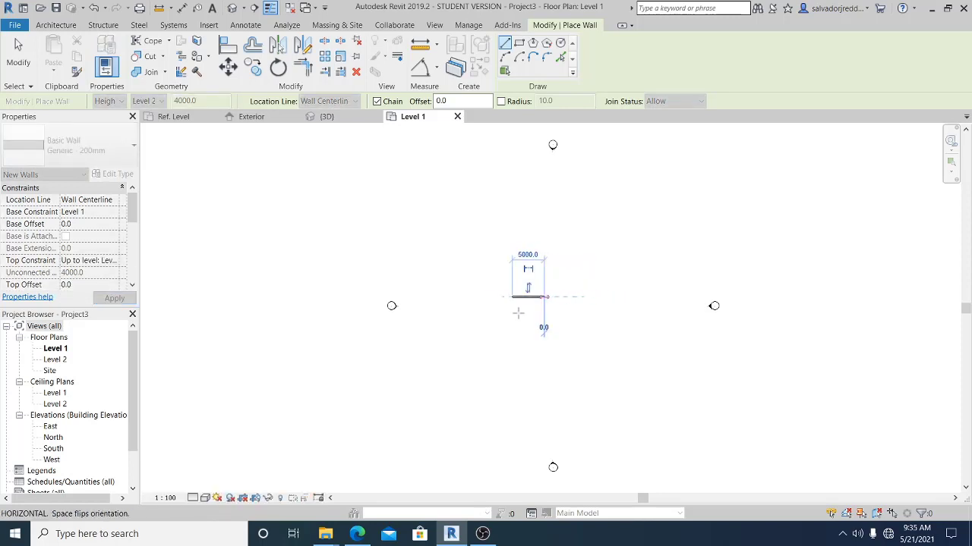
click(18, 53)
Load the door frame family into the project and place type 01 midway along the wall, 2000 mm from each end.
scroll(501, 303, up, 2)
scroll(501, 303, up, 3)
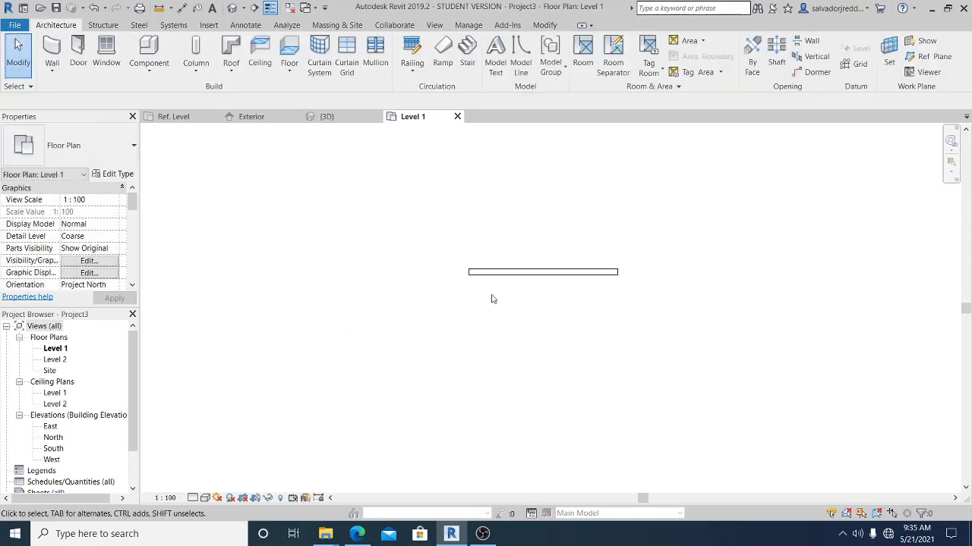
middle_drag(491, 299, 512, 359)
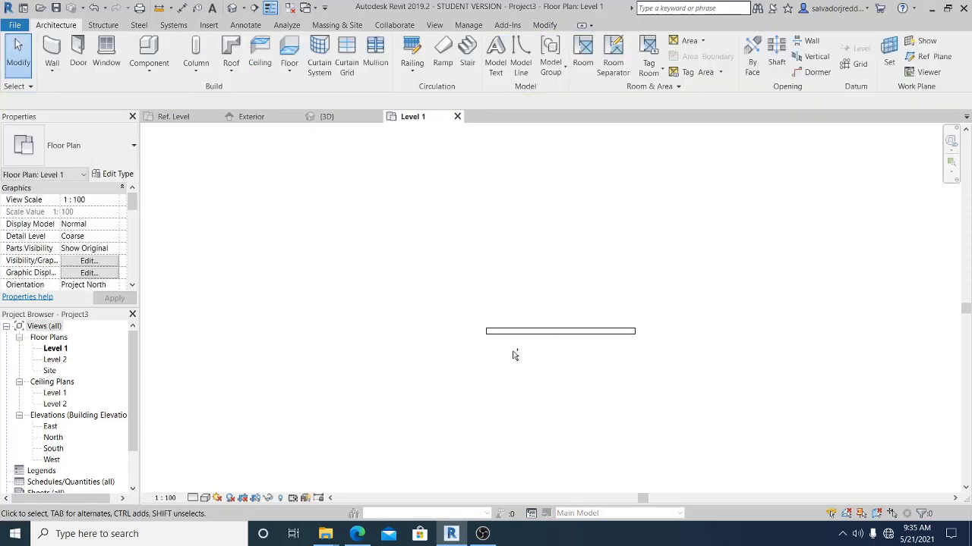
key(ctrl+Tab)
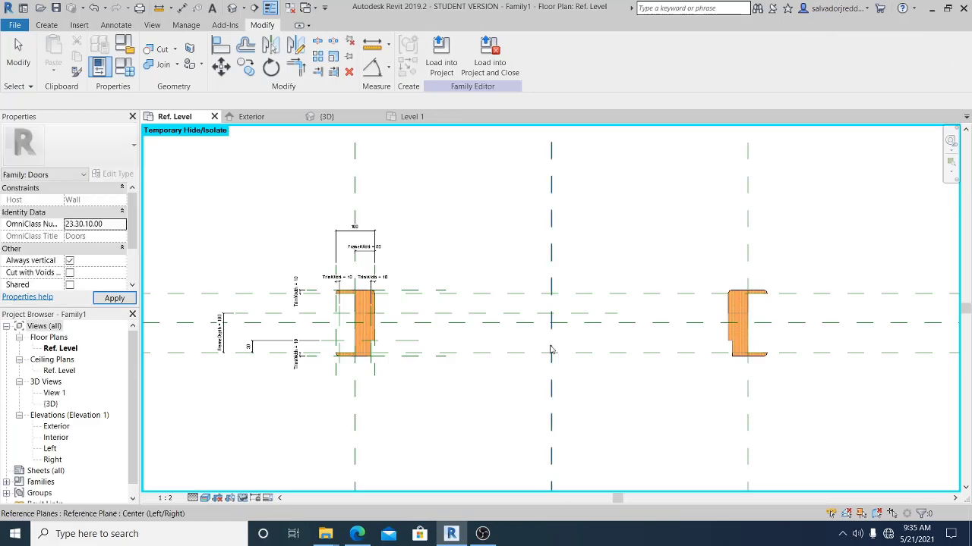
middle_drag(551, 350, 602, 372)
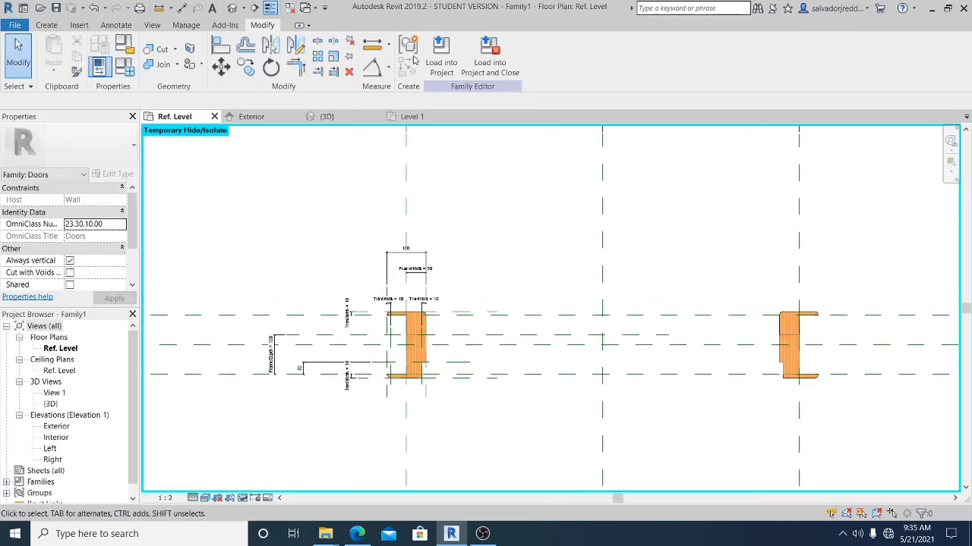
click(441, 59)
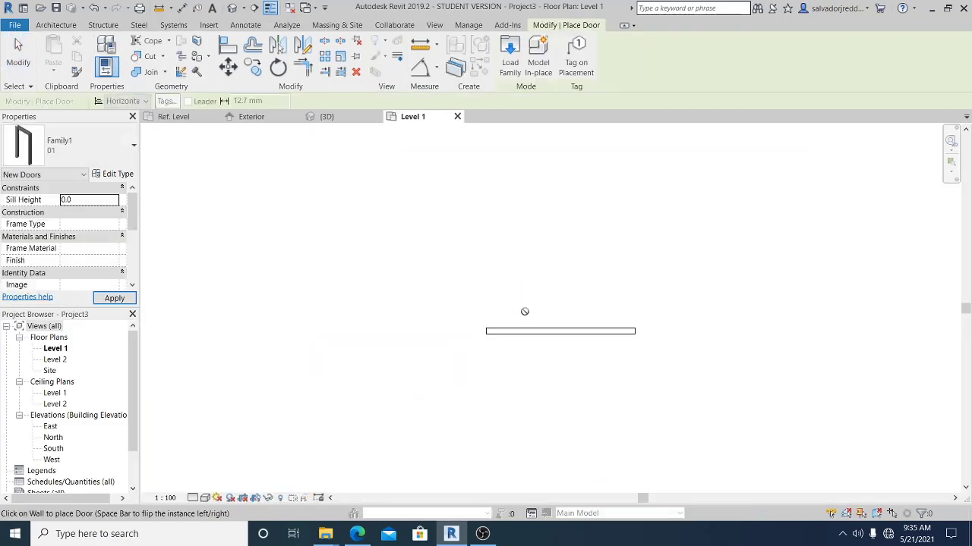
scroll(546, 324, up, 3)
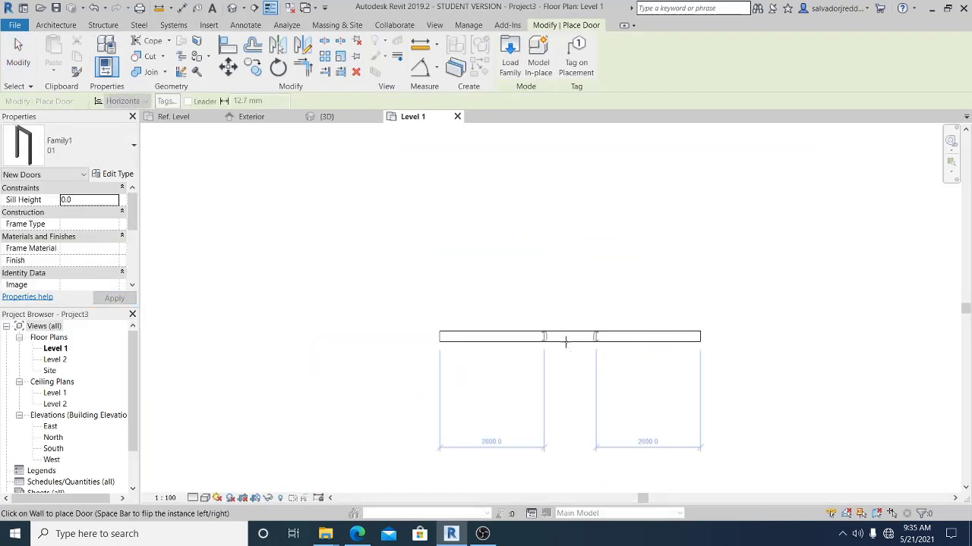
click(565, 341)
click(18, 52)
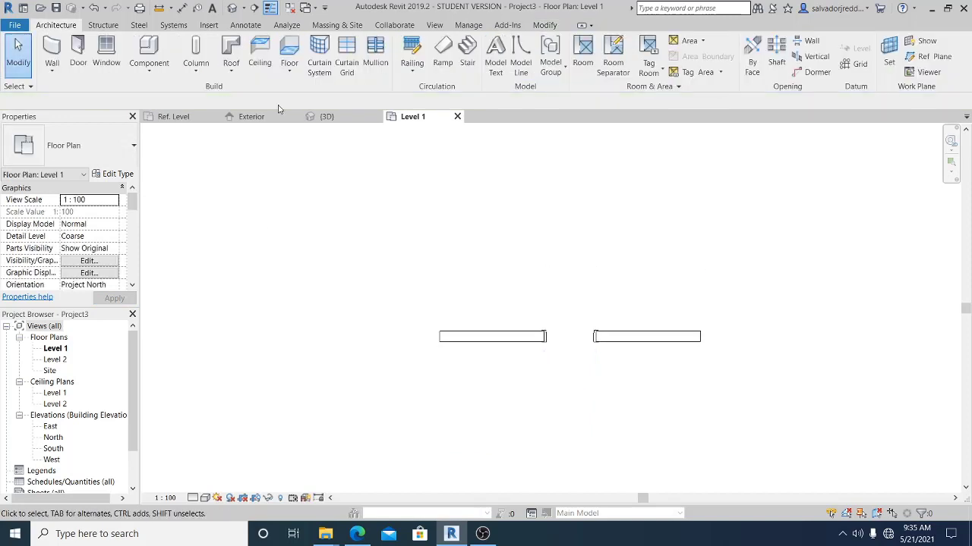
Set the Level 1 plan to Fine detail with a coloured visual style and inspect the frame's fit around the wall.
click(193, 498)
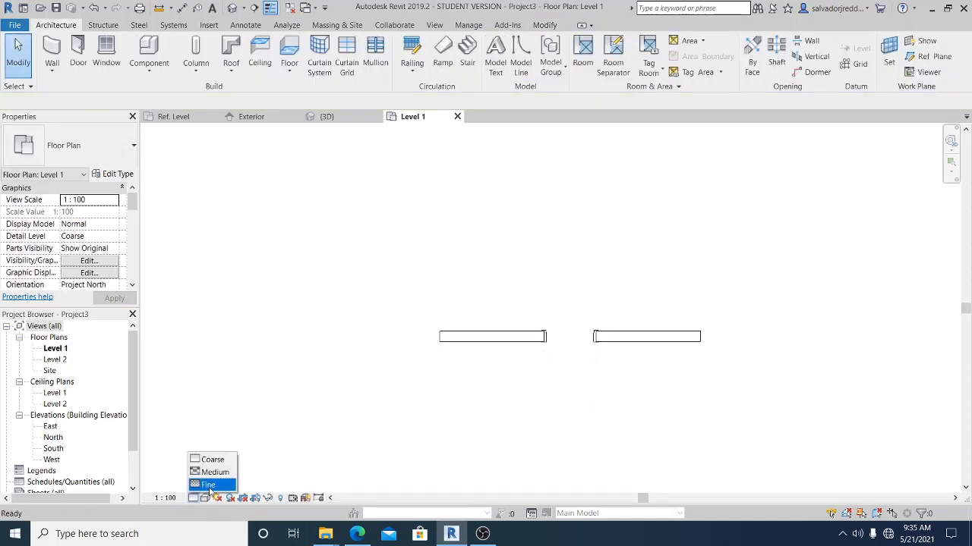
click(212, 482)
click(205, 498)
click(227, 474)
scroll(577, 339, up, 5)
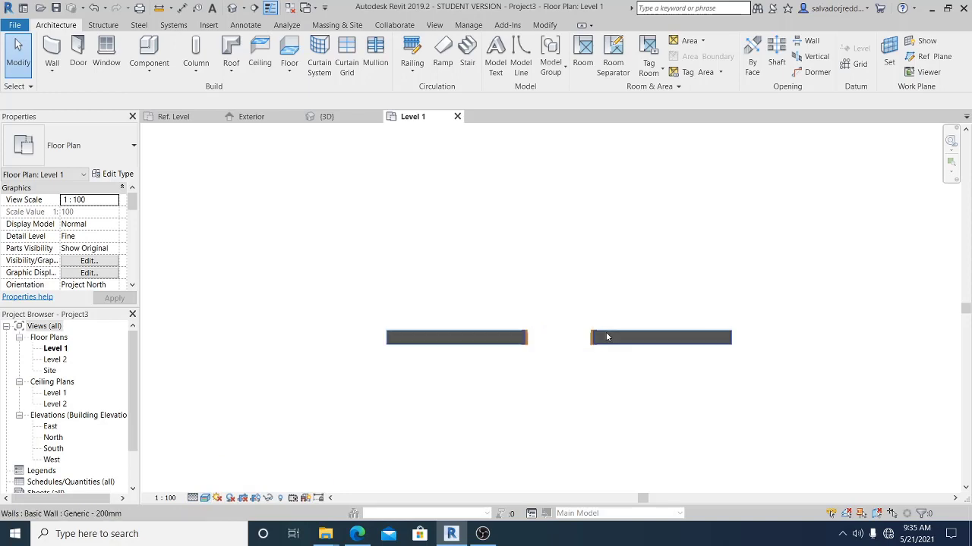
scroll(729, 347, up, 2)
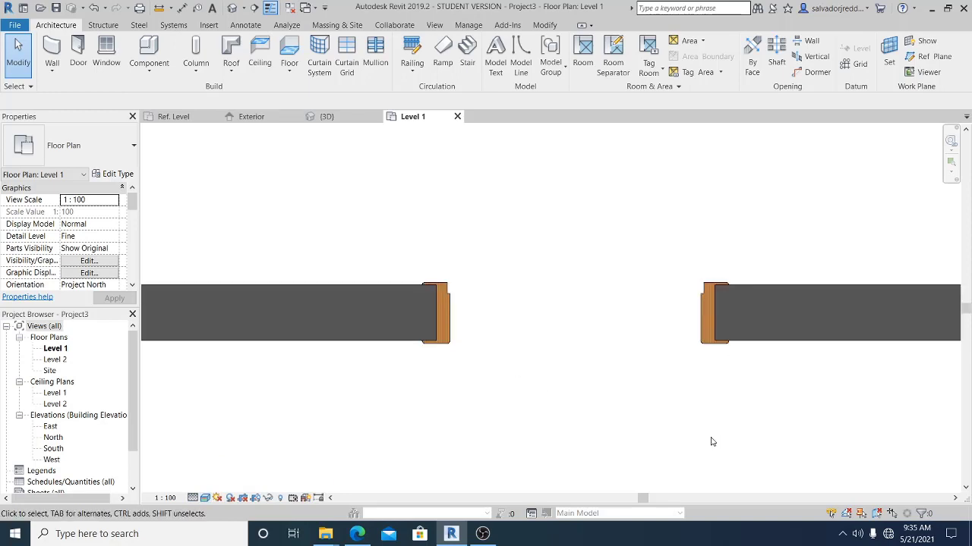
middle_drag(579, 392, 573, 392)
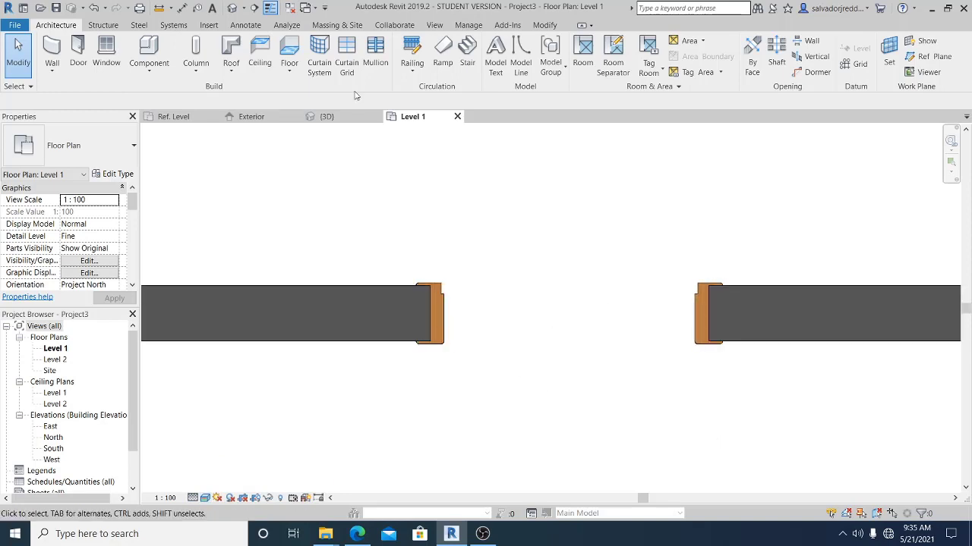
Open the project's default 3D view and set it to Fine detail with a coloured visual style.
click(236, 13)
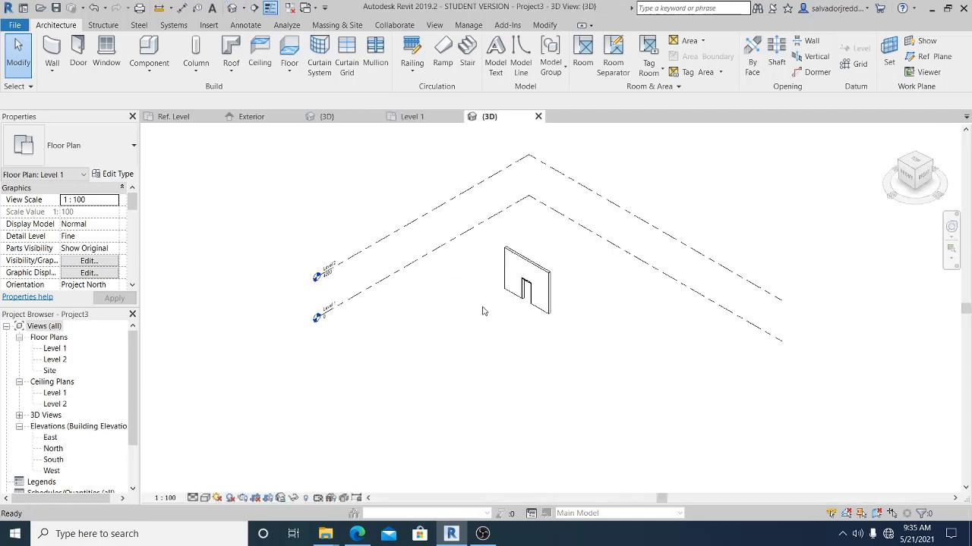
scroll(531, 311, up, 5)
click(205, 498)
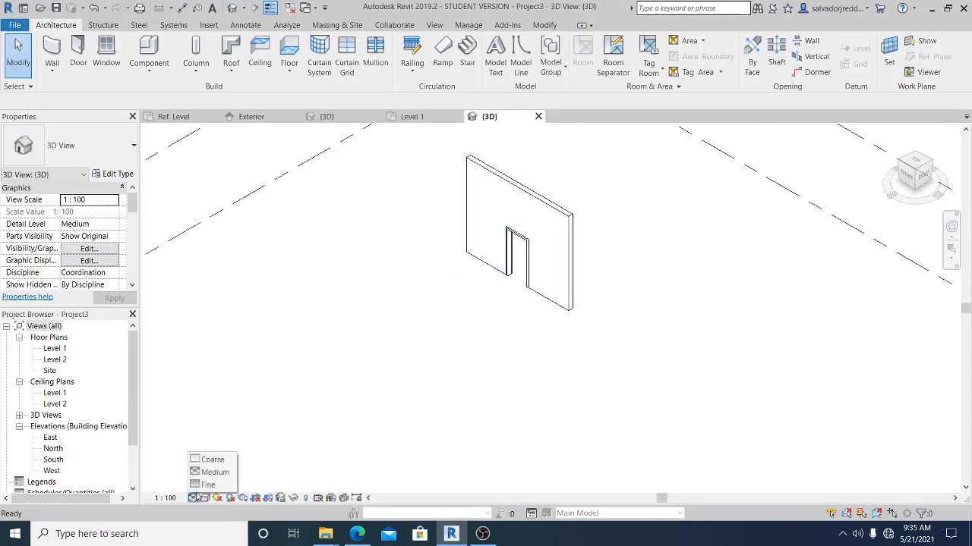
click(208, 484)
click(205, 498)
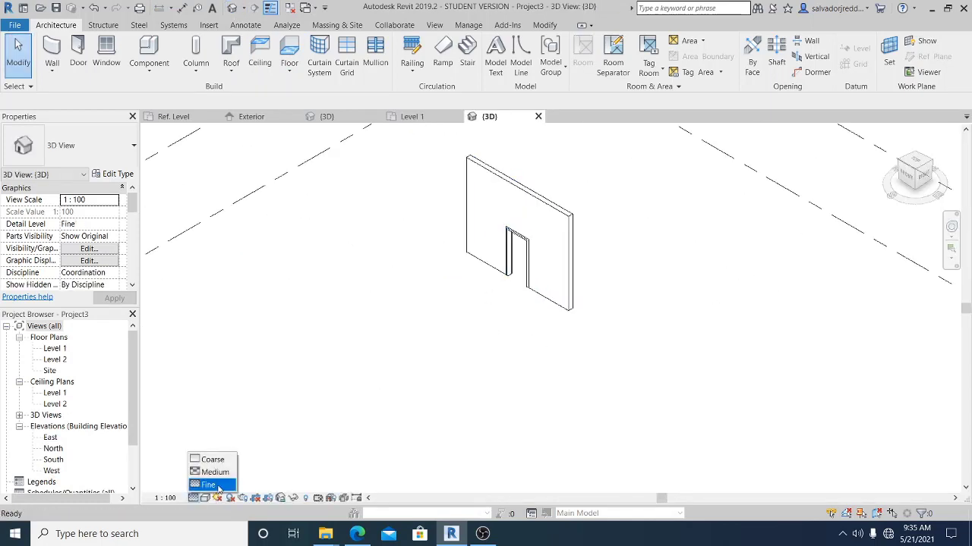
click(216, 485)
click(205, 498)
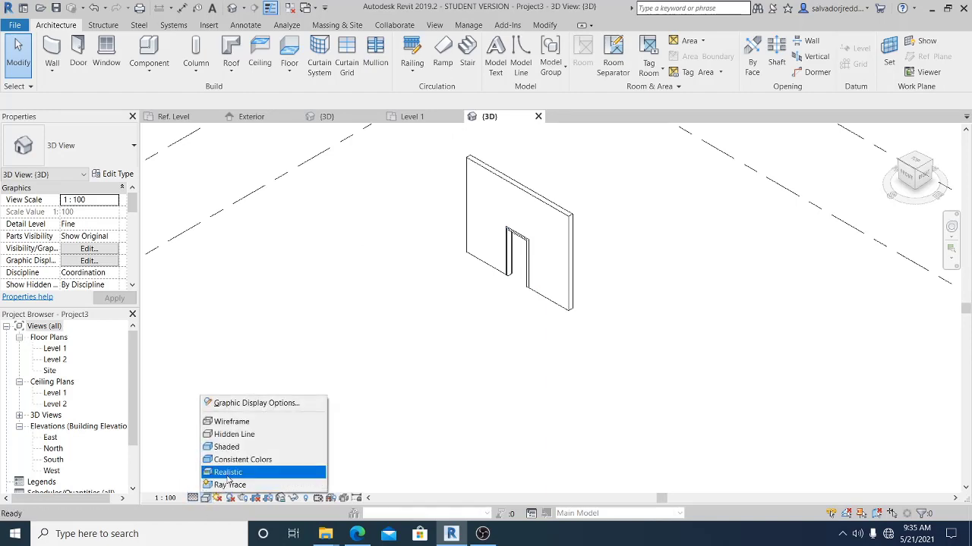
click(227, 469)
Examine the door frame and its trim in the wall from several angles in 3D.
scroll(475, 276, up, 6)
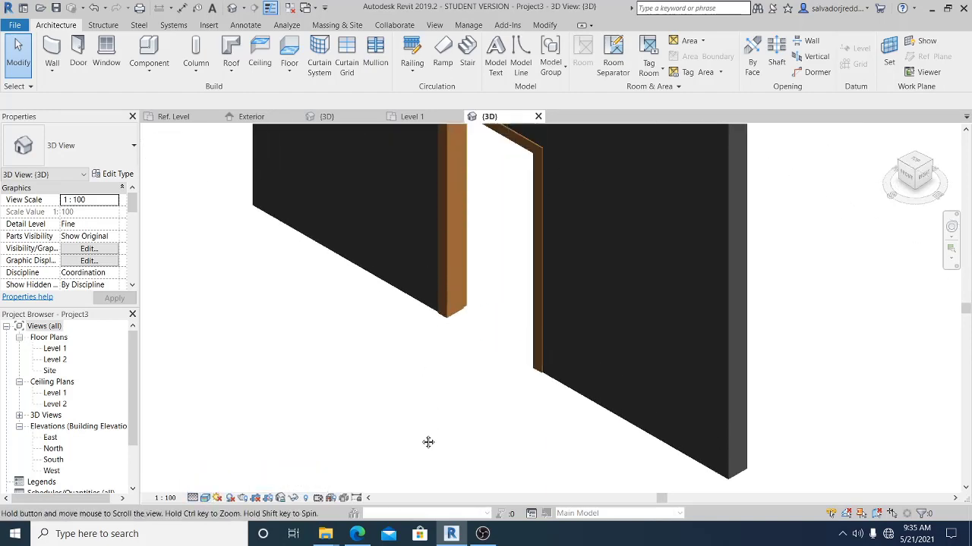
shift+middle_drag(428, 442, 529, 306)
scroll(667, 282, down, 3)
scroll(612, 290, up, 3)
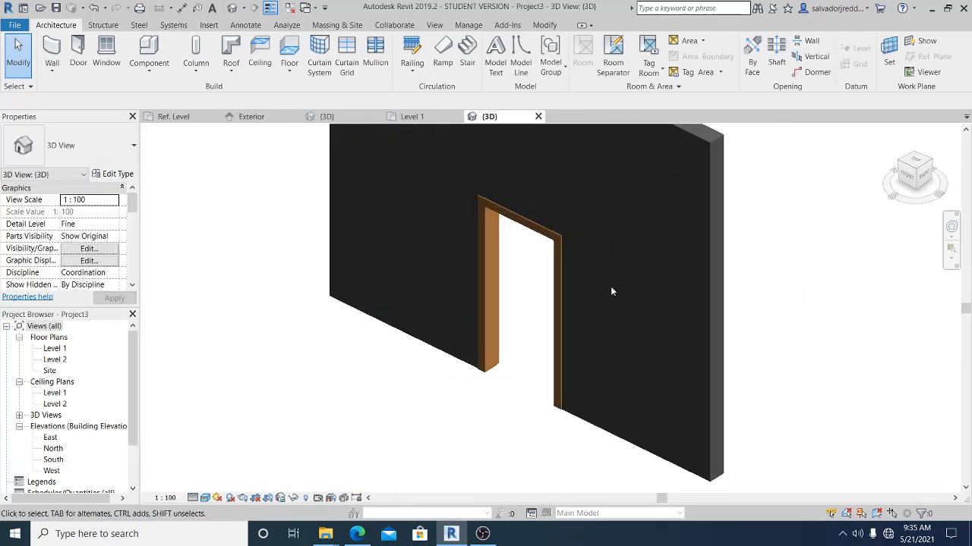
shift+middle_drag(763, 316, 555, 285)
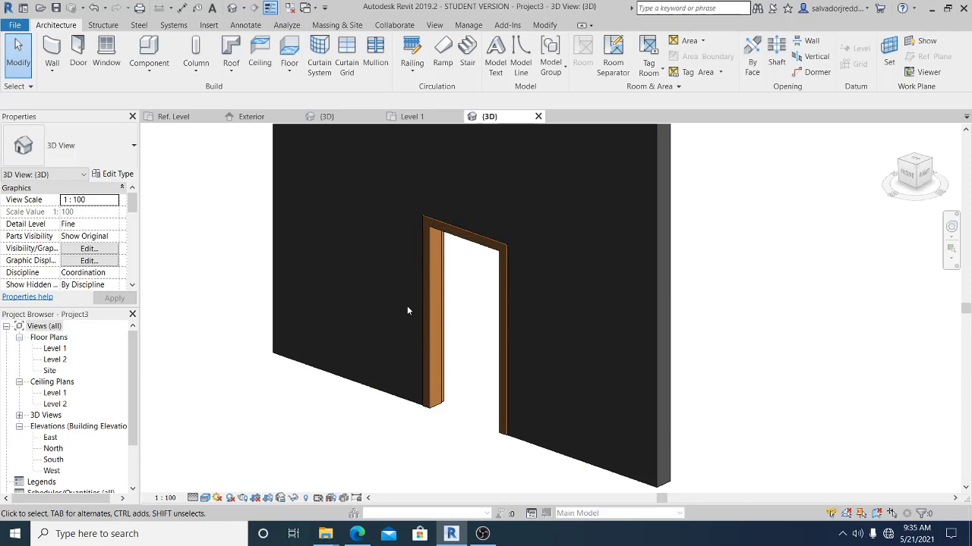
middle_drag(348, 318, 323, 360)
scroll(406, 422, up, 5)
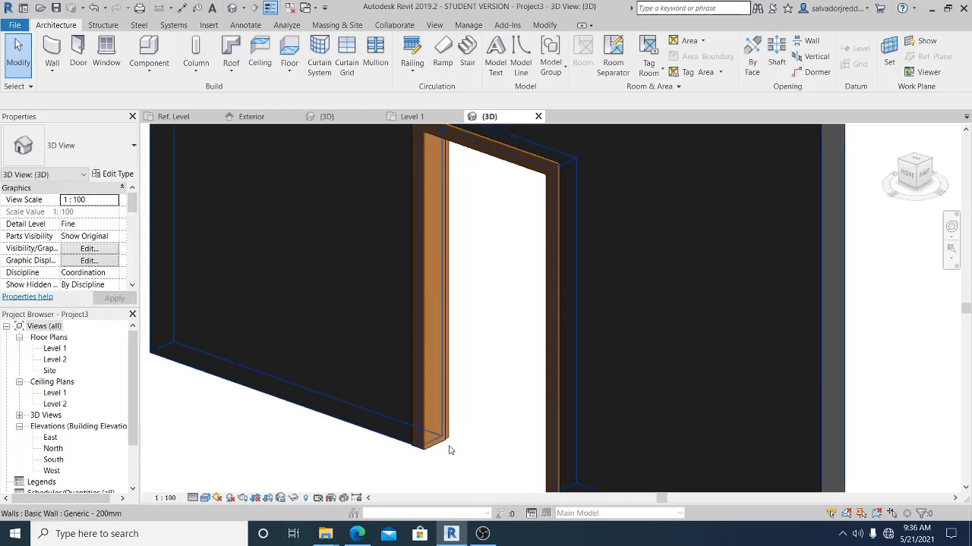
click(449, 450)
middle_drag(450, 450, 524, 403)
key(Escape)
scroll(531, 394, down, 3)
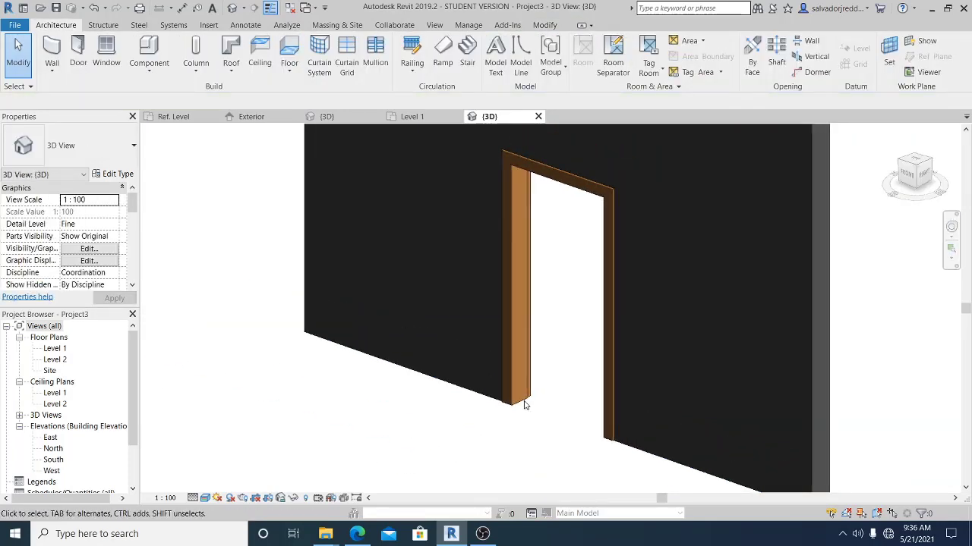
middle_drag(577, 289, 571, 322)
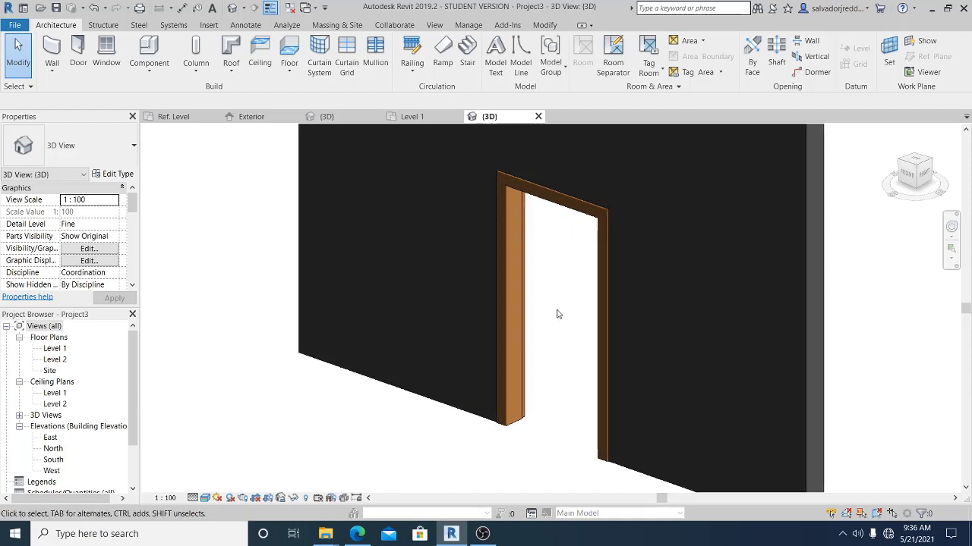
Turn on the Frame option of the door placed in the wall.
click(521, 374)
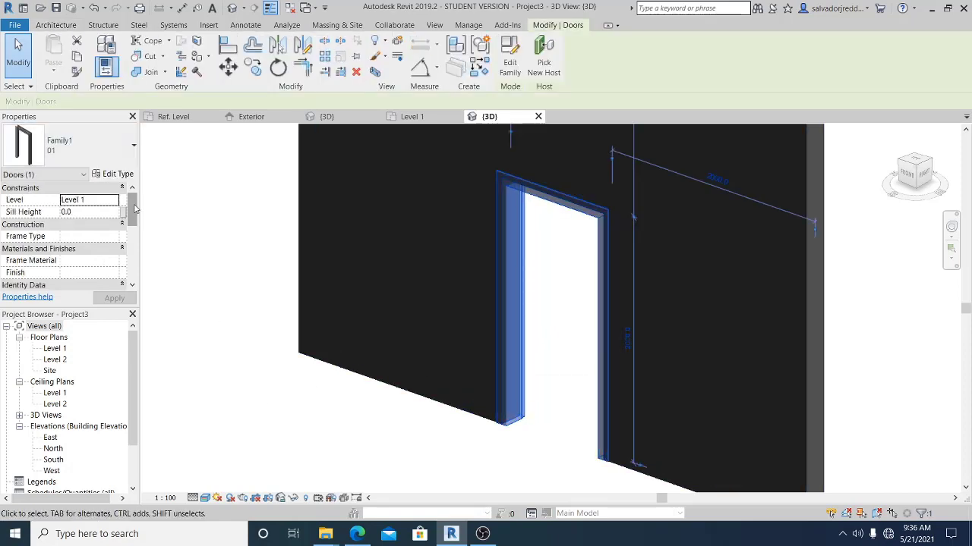
drag(134, 207, 134, 263)
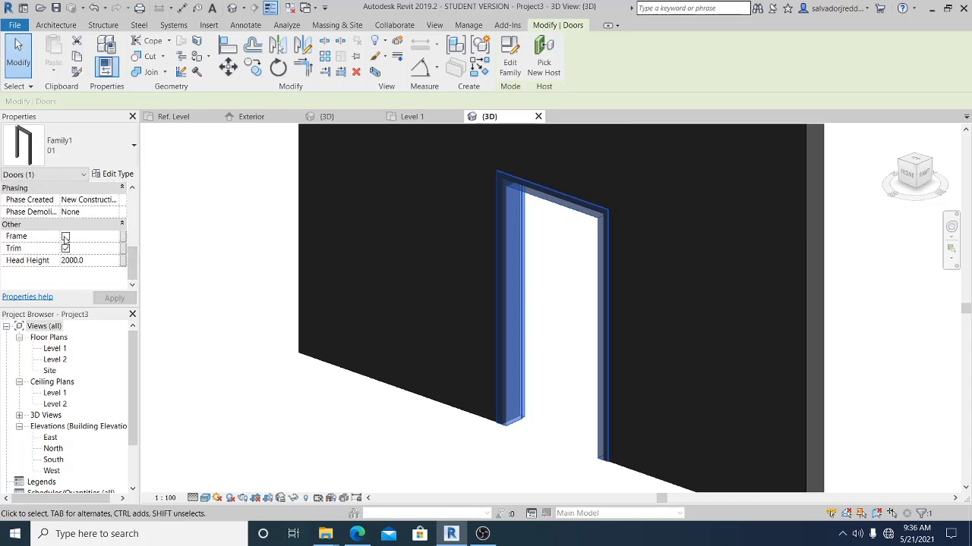
click(65, 237)
click(168, 317)
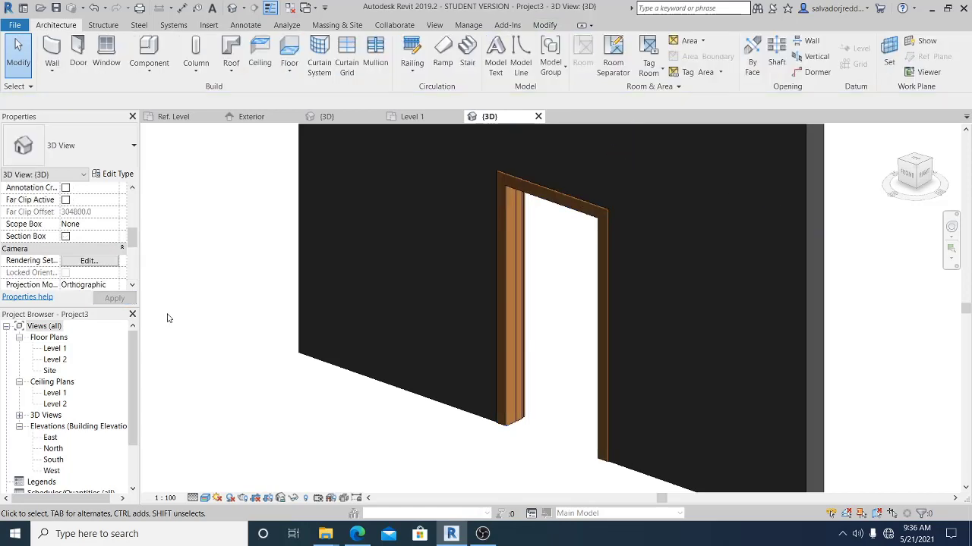
Turn the placed door's Frame option back off.
click(532, 350)
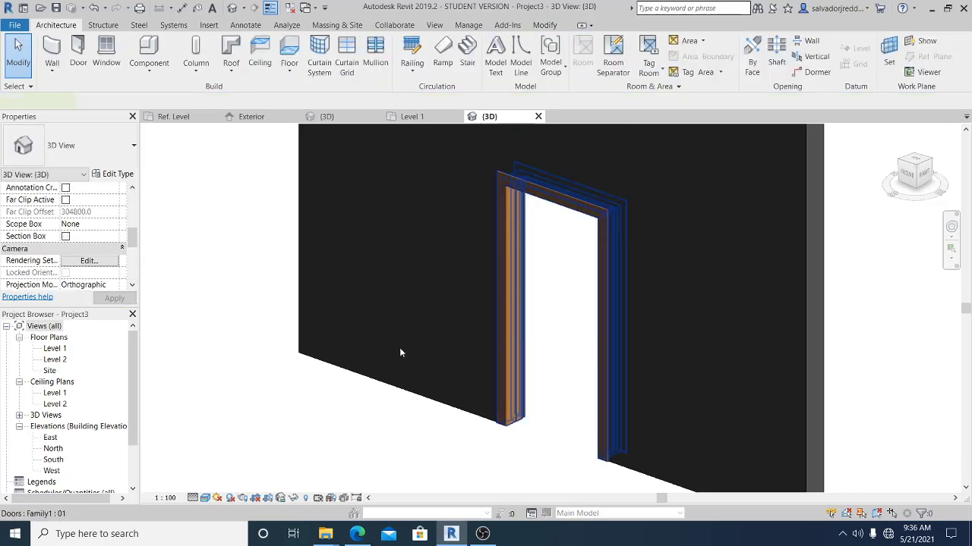
click(65, 237)
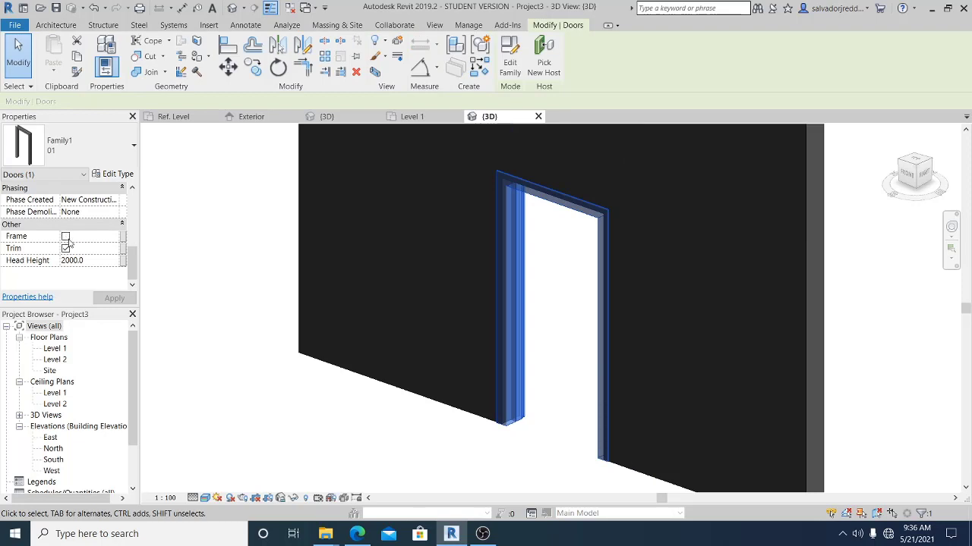
click(218, 327)
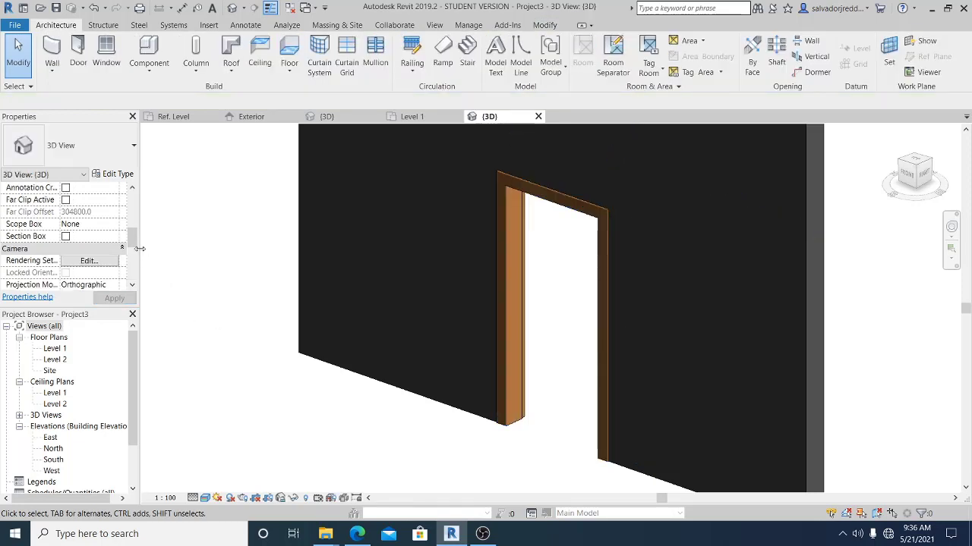
Turn the Frame option on and the Trim option off for the door placed in the wall.
scroll(134, 254, down, 2)
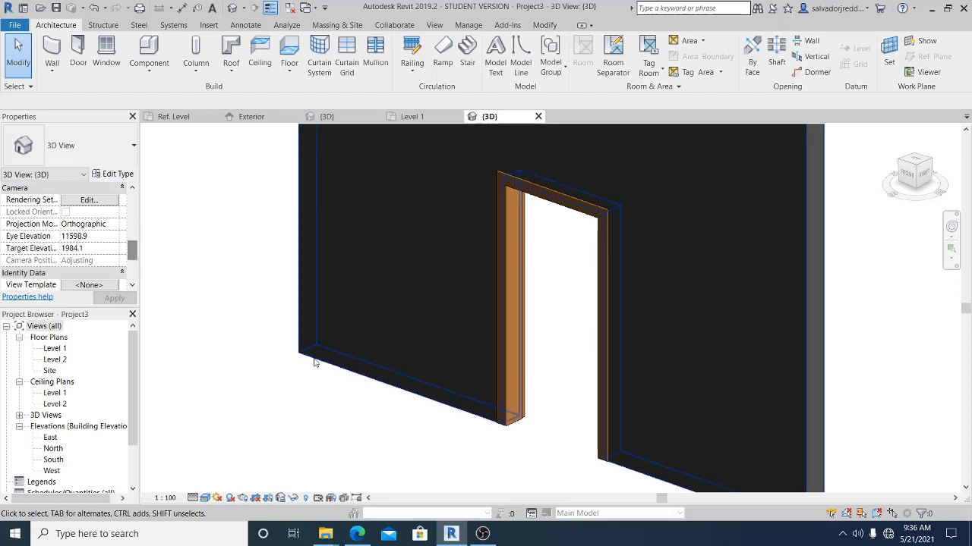
click(465, 410)
click(466, 409)
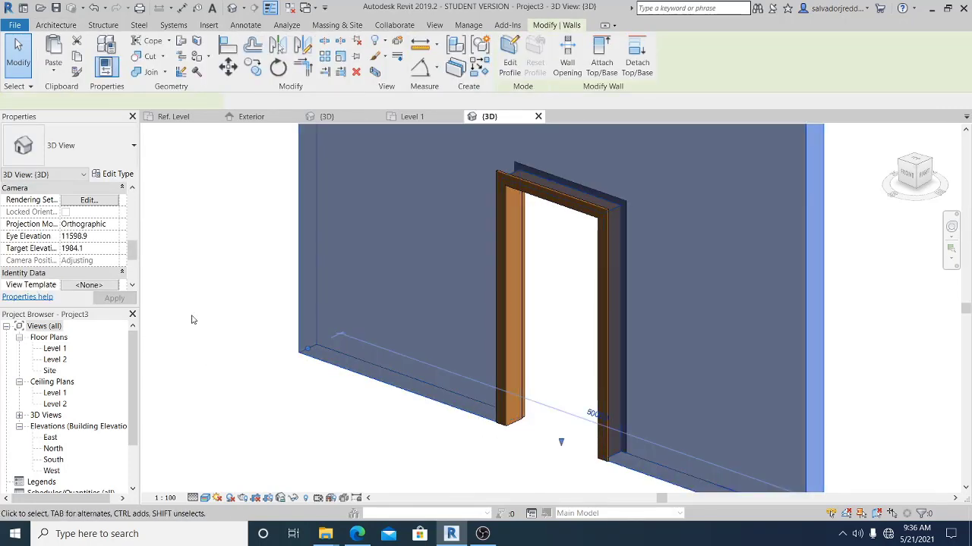
click(522, 429)
click(521, 423)
click(311, 447)
click(512, 423)
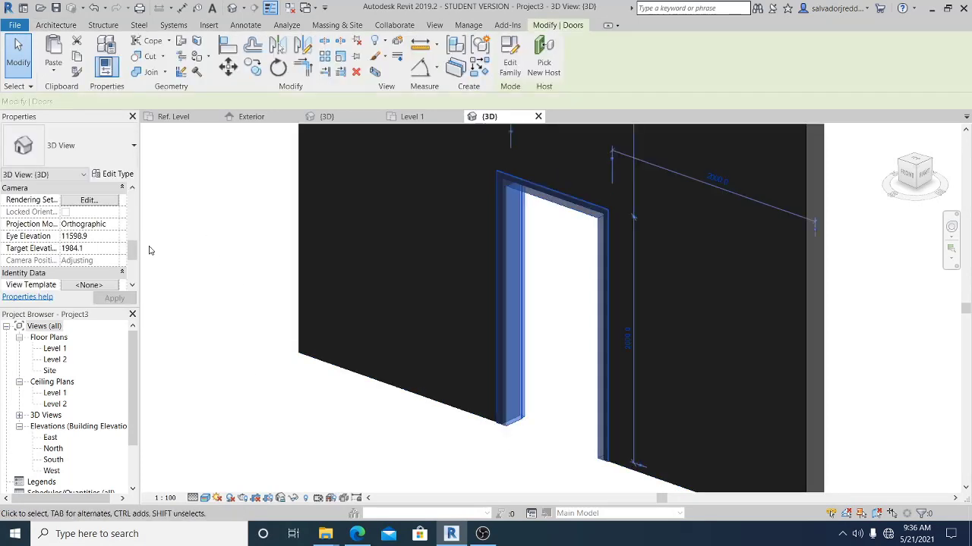
scroll(135, 251, down, 3)
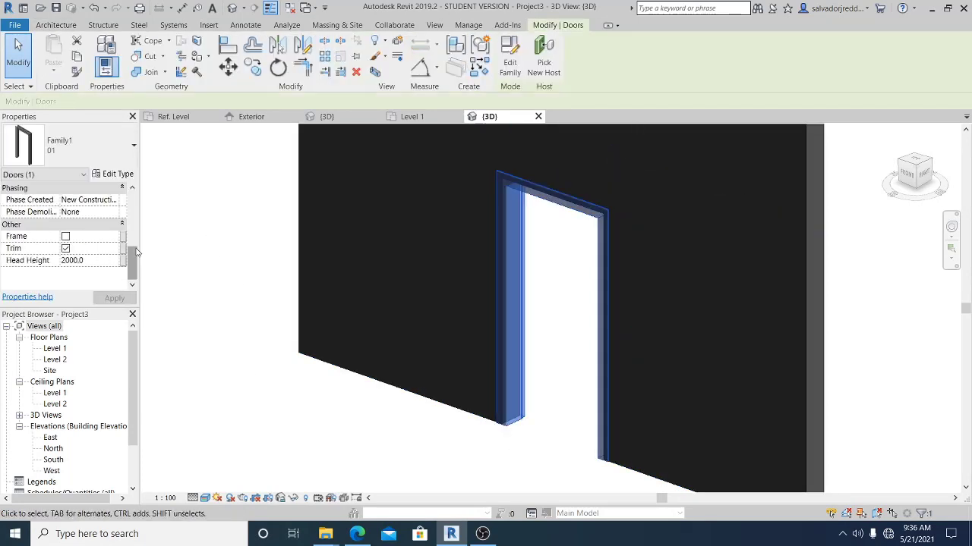
click(66, 237)
click(65, 249)
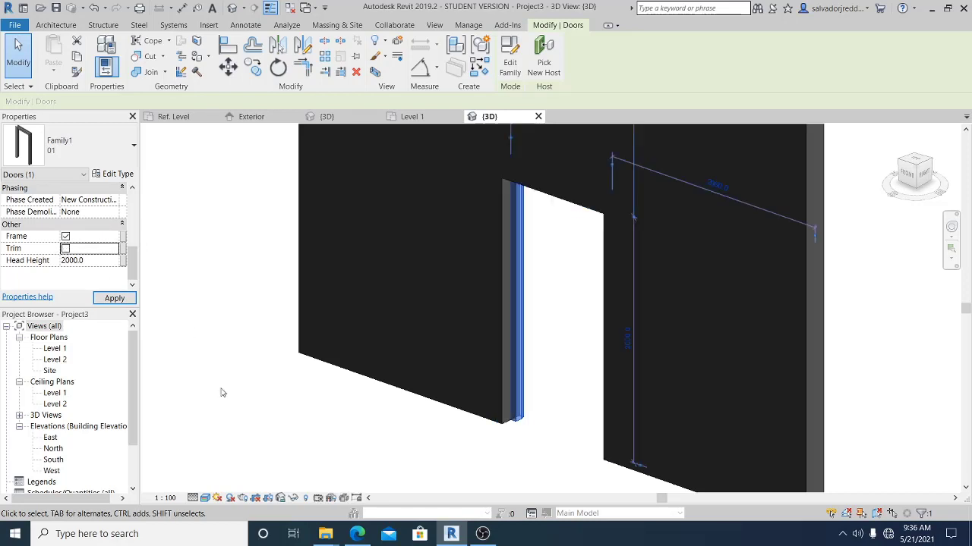
click(268, 417)
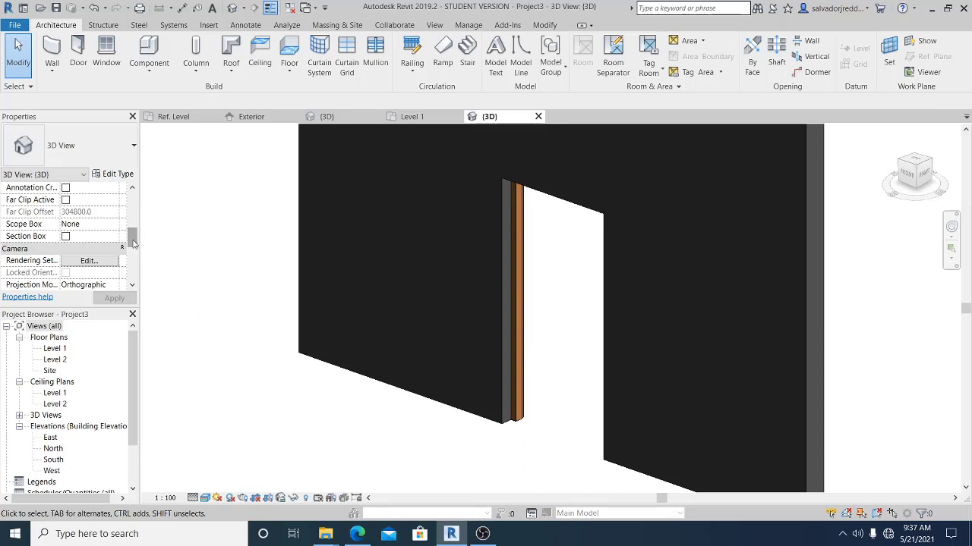
Open the placed door's family for editing and show it in the family's default 3D view.
drag(134, 241, 134, 253)
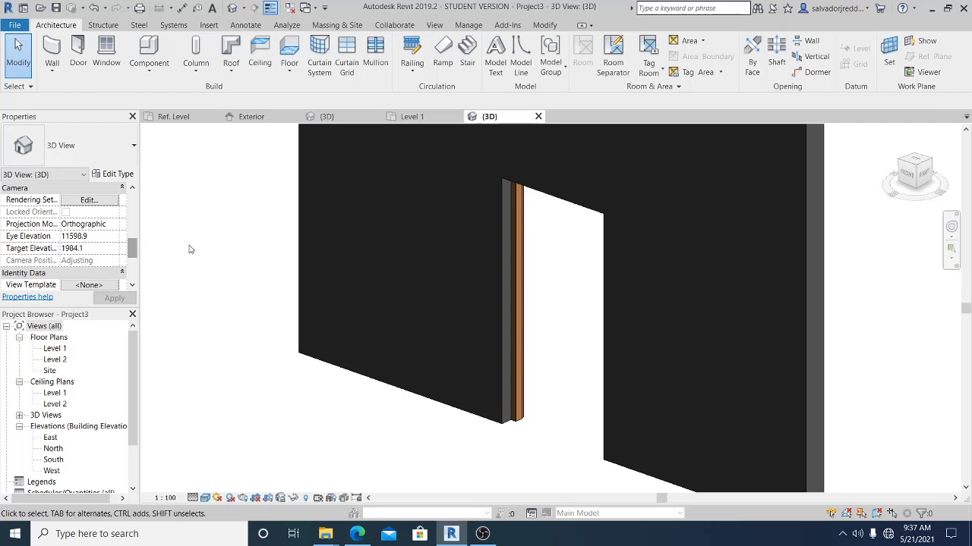
middle_drag(201, 272, 195, 284)
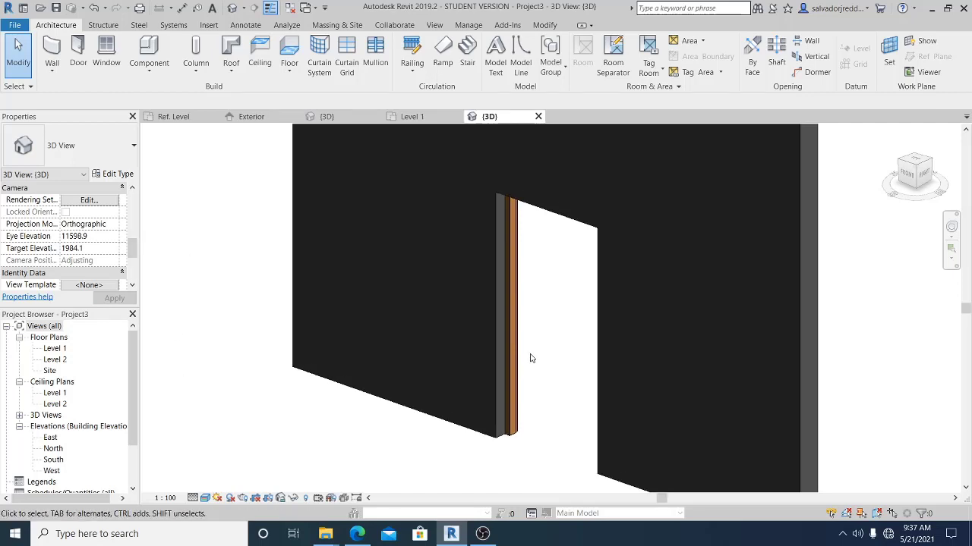
click(522, 300)
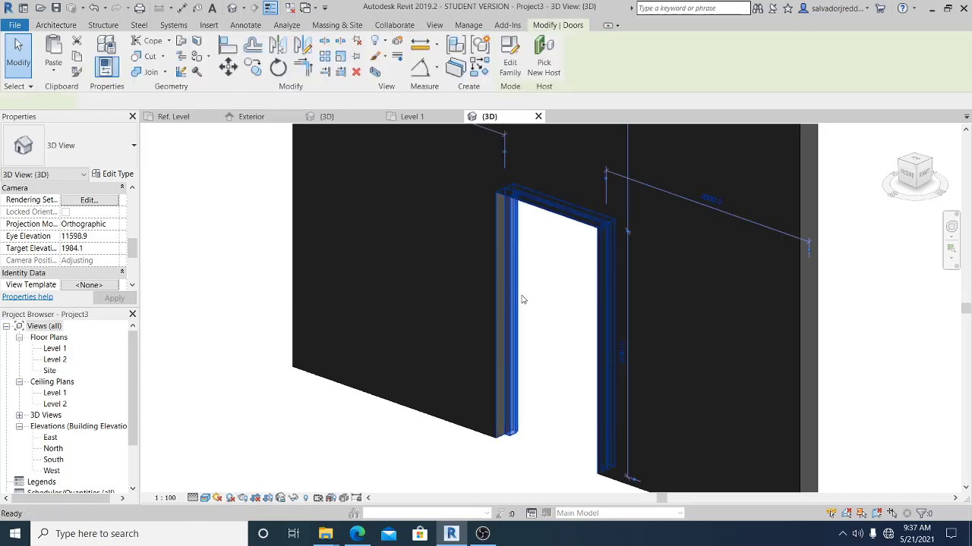
double_click(522, 300)
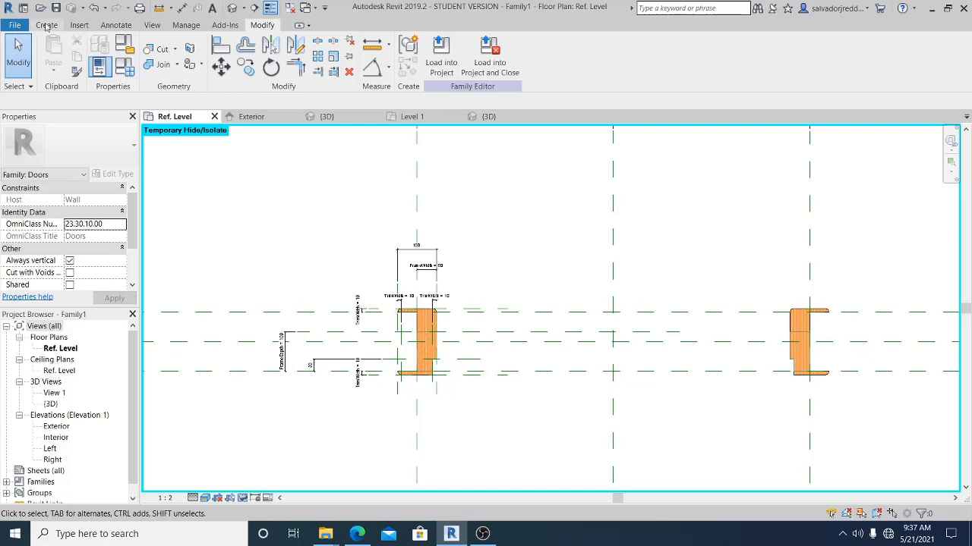
click(46, 26)
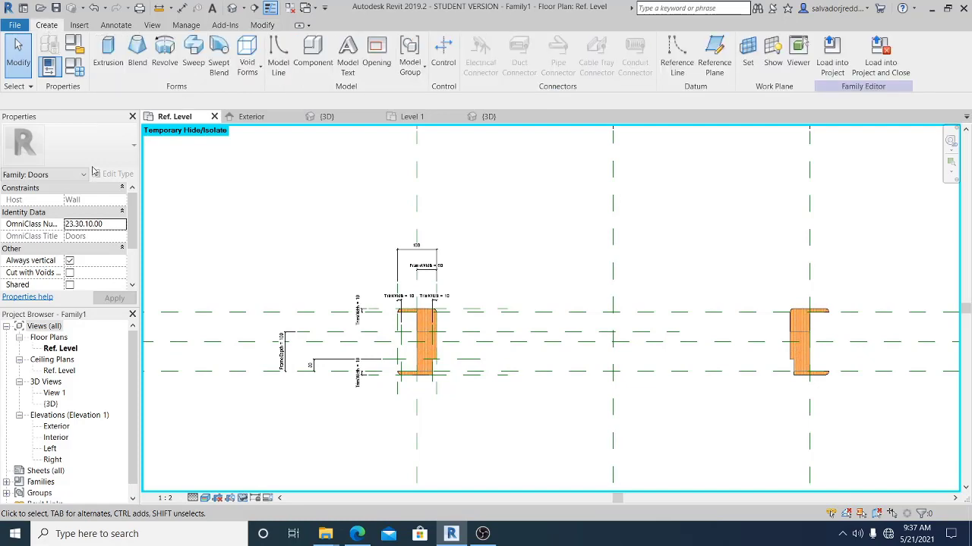
click(74, 67)
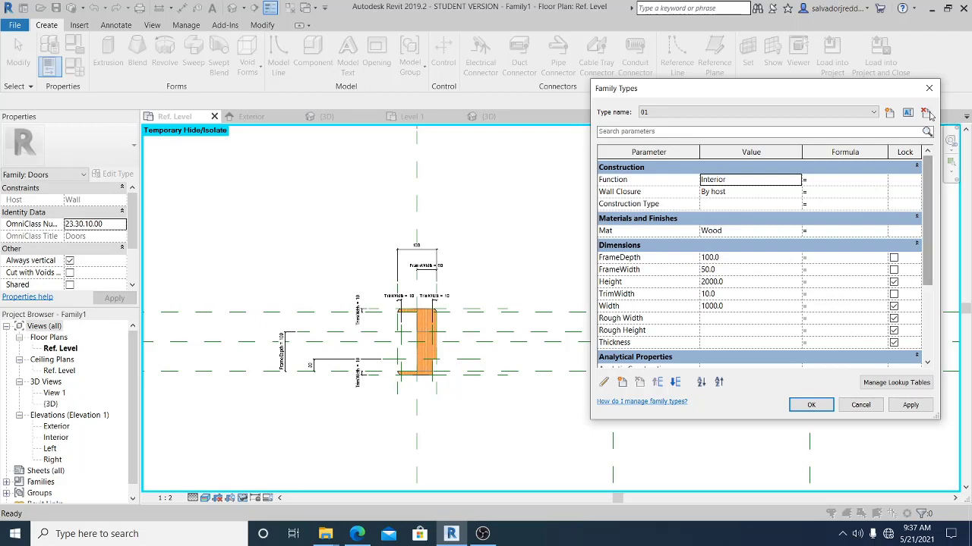
click(928, 88)
click(233, 7)
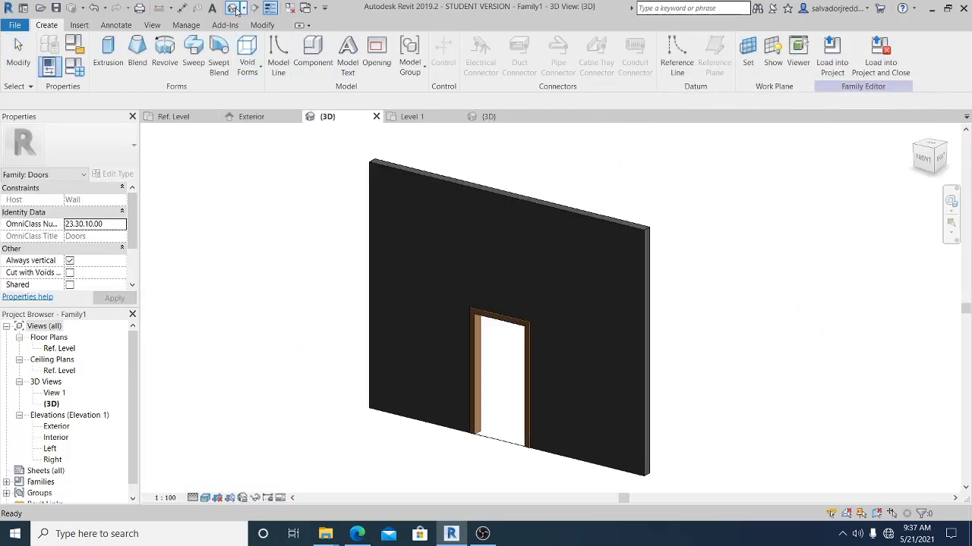
shift+middle_drag(417, 289, 234, 345)
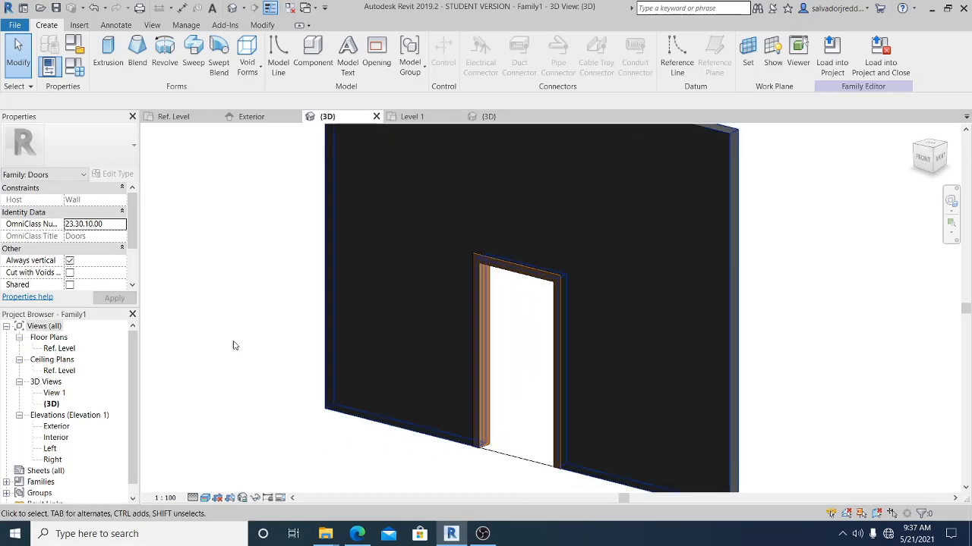
Give the family's Frame parameter the formula not(Trim) in the Family Types settings and apply it.
click(74, 66)
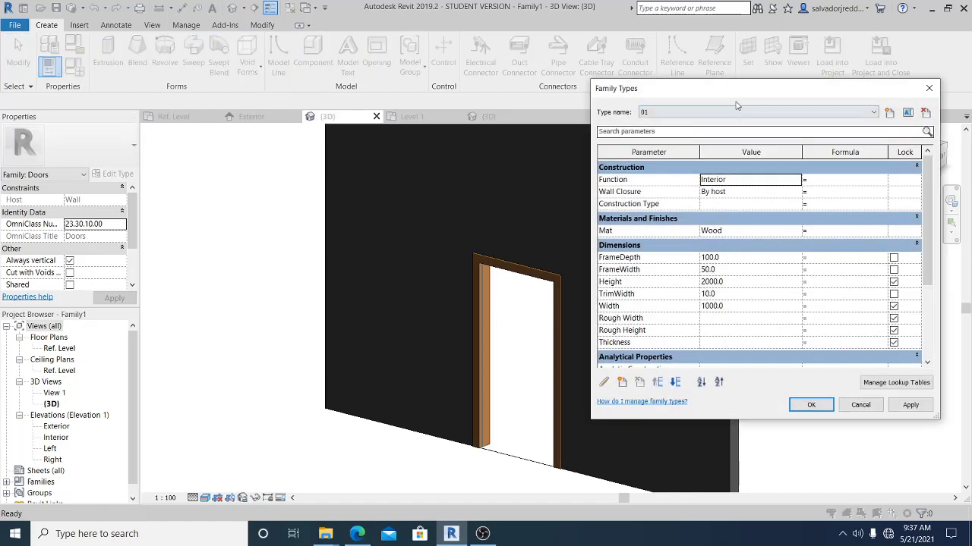
drag(756, 93, 168, 127)
drag(152, 124, 200, 110)
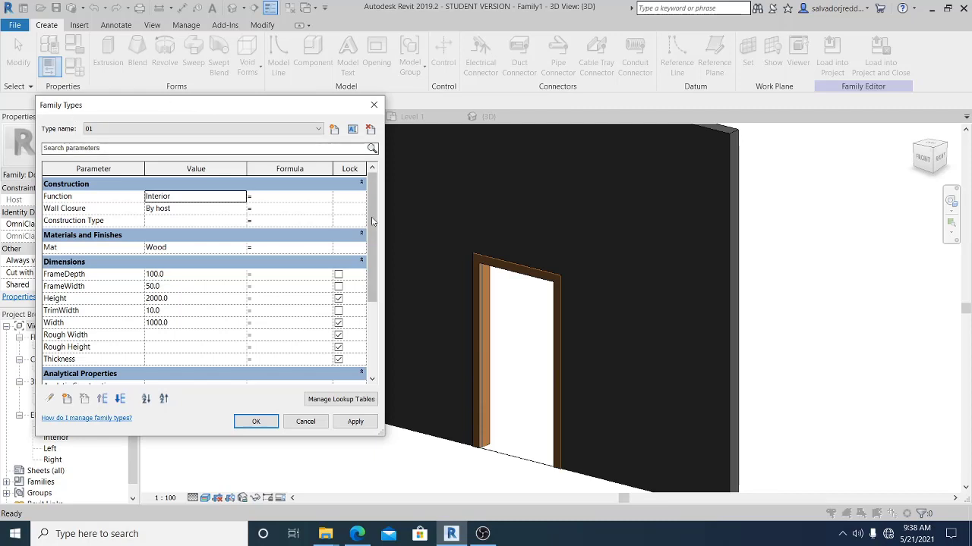
drag(370, 216, 377, 294)
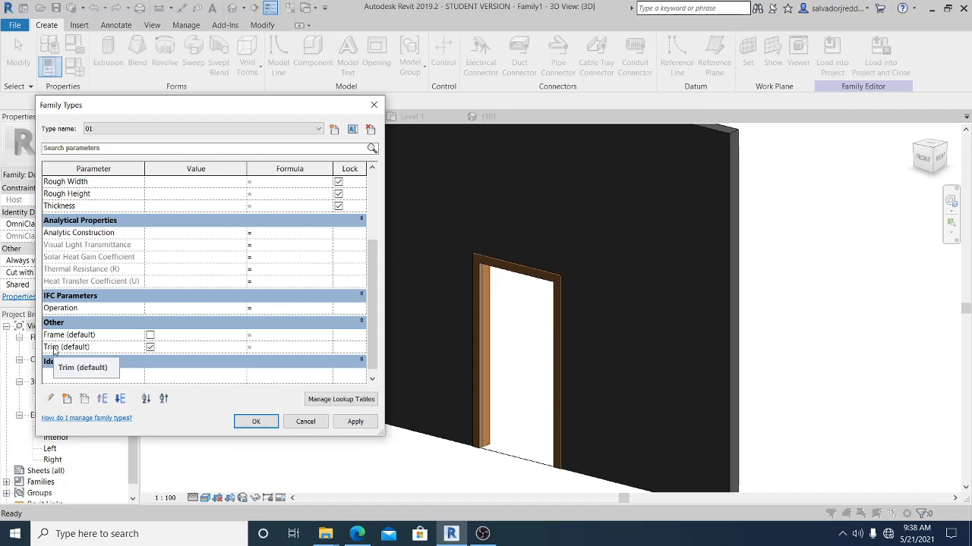
click(54, 349)
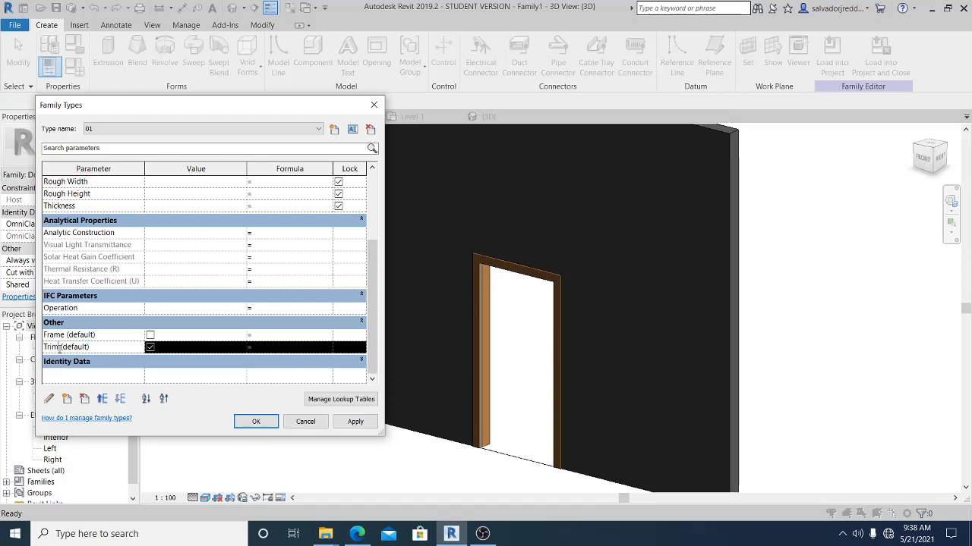
double_click(52, 347)
click(251, 336)
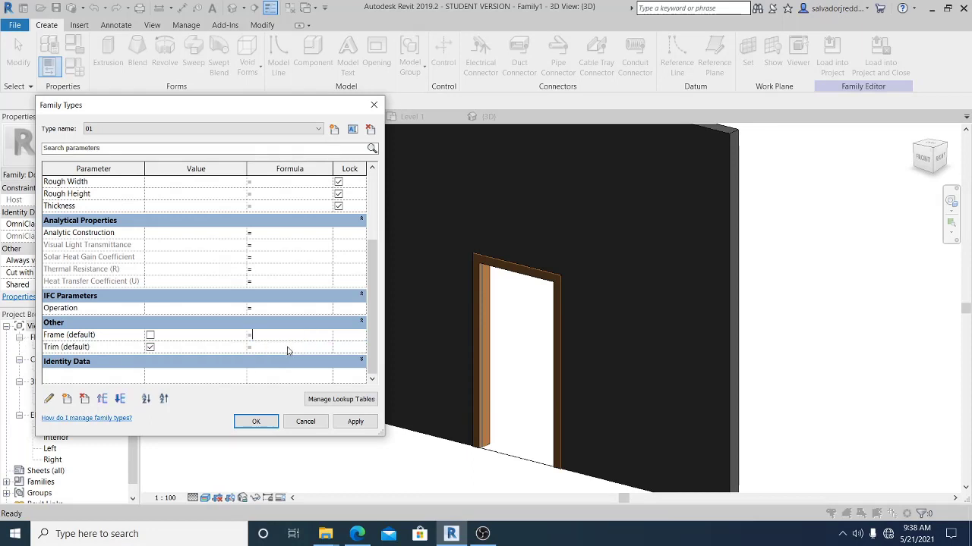
text(not(Trim))
click(357, 424)
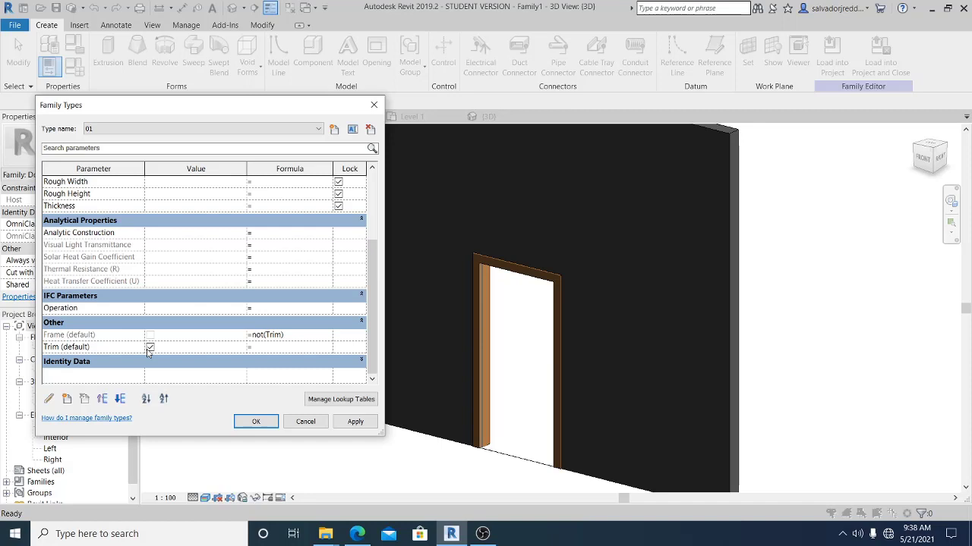
click(357, 423)
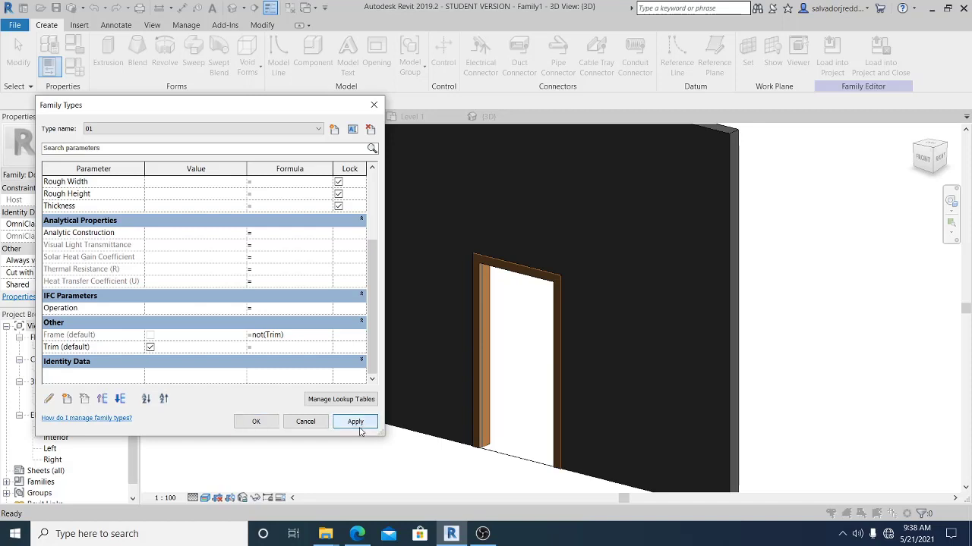
click(262, 426)
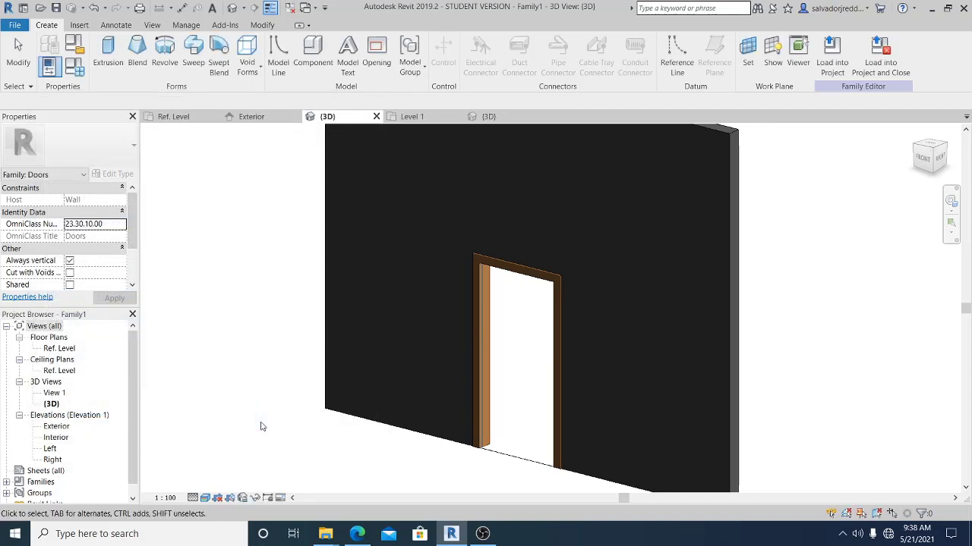
Load the edited door family into the project, overwriting the existing version and its parameter values.
shift+middle_drag(286, 419, 257, 447)
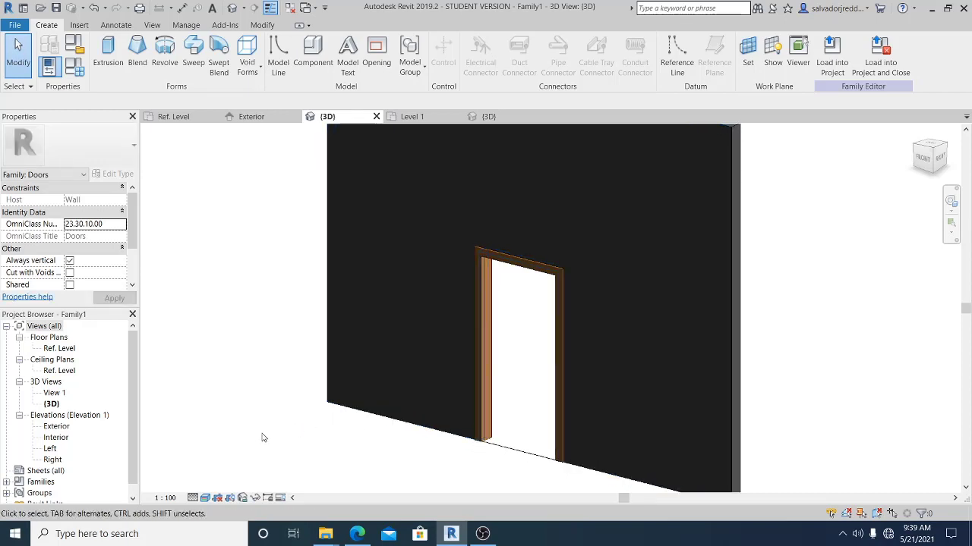
click(819, 69)
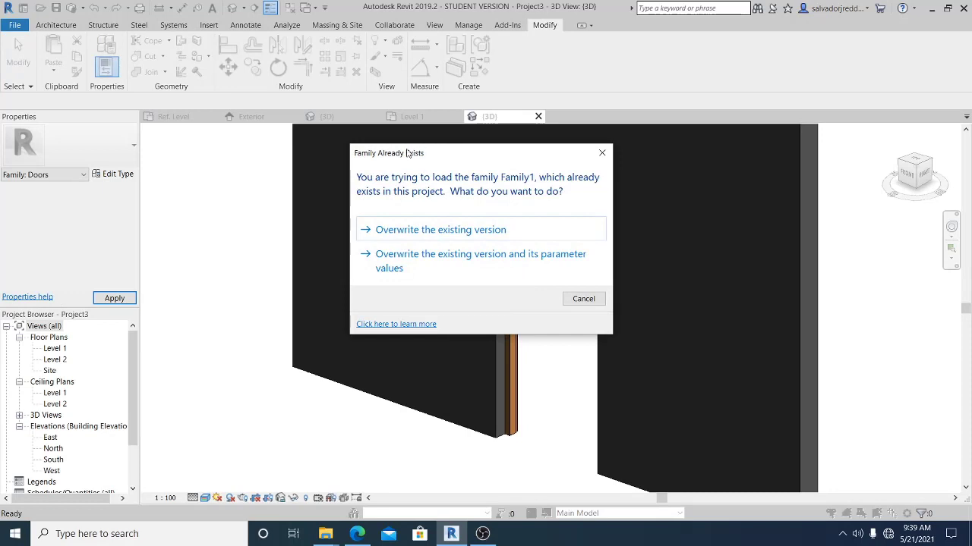
click(465, 262)
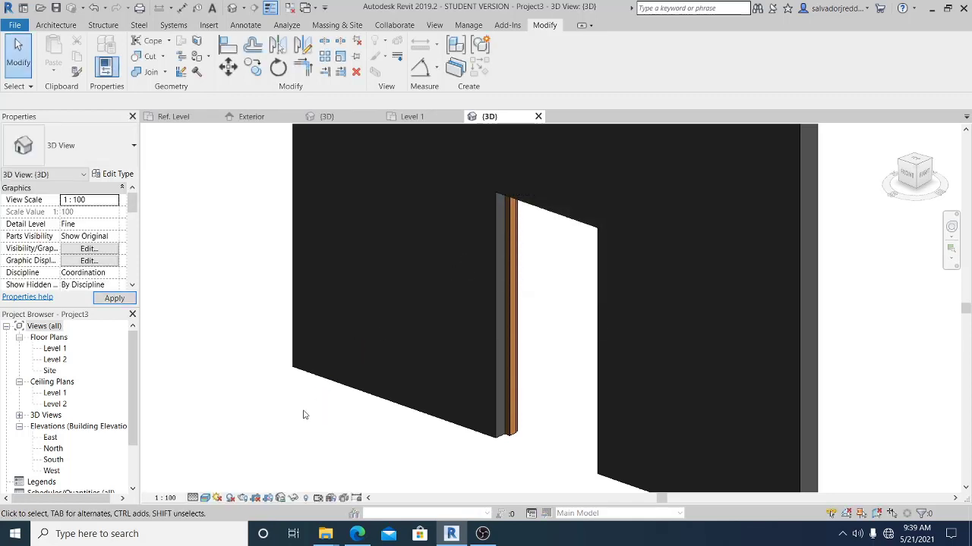
Switch the placed door's Trim option on and back off to test the Frame formula.
middle_drag(288, 434, 311, 409)
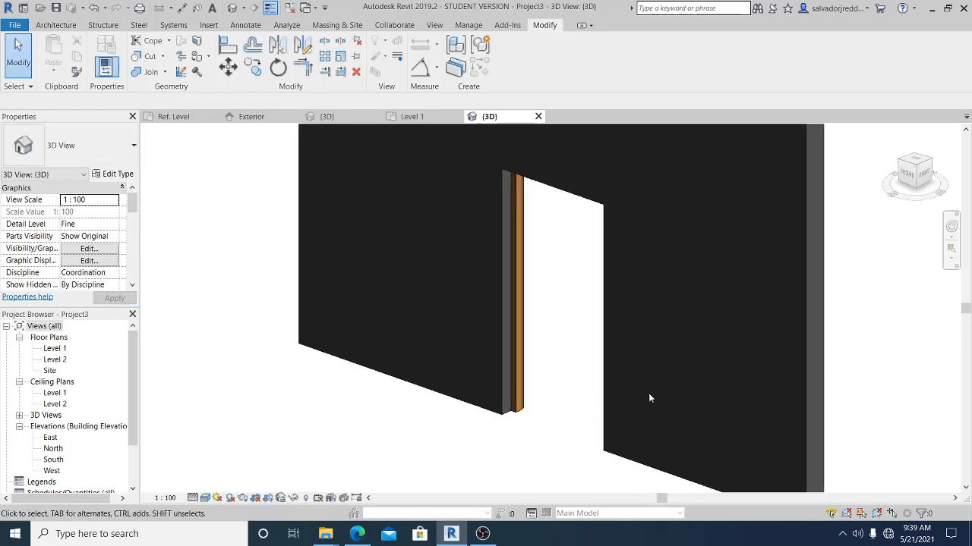
click(518, 291)
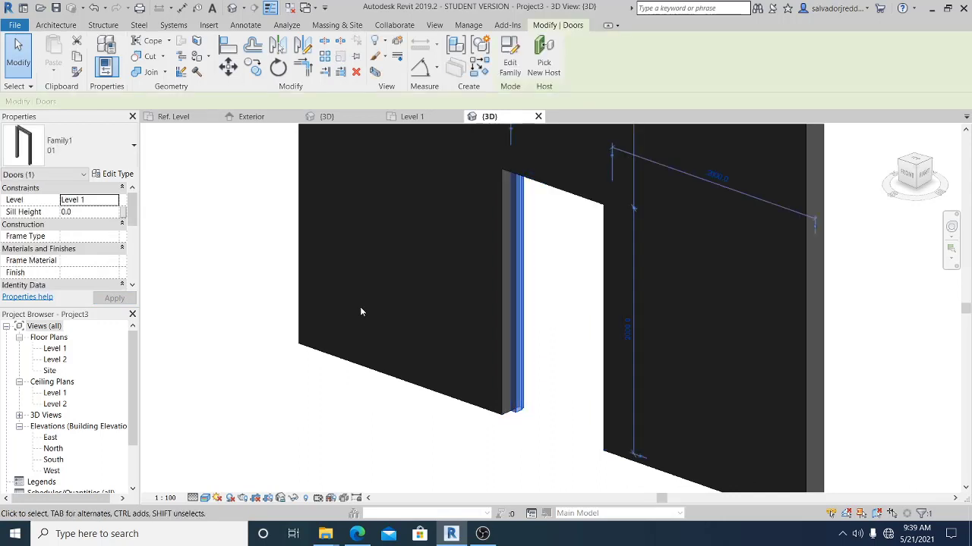
drag(132, 217, 138, 276)
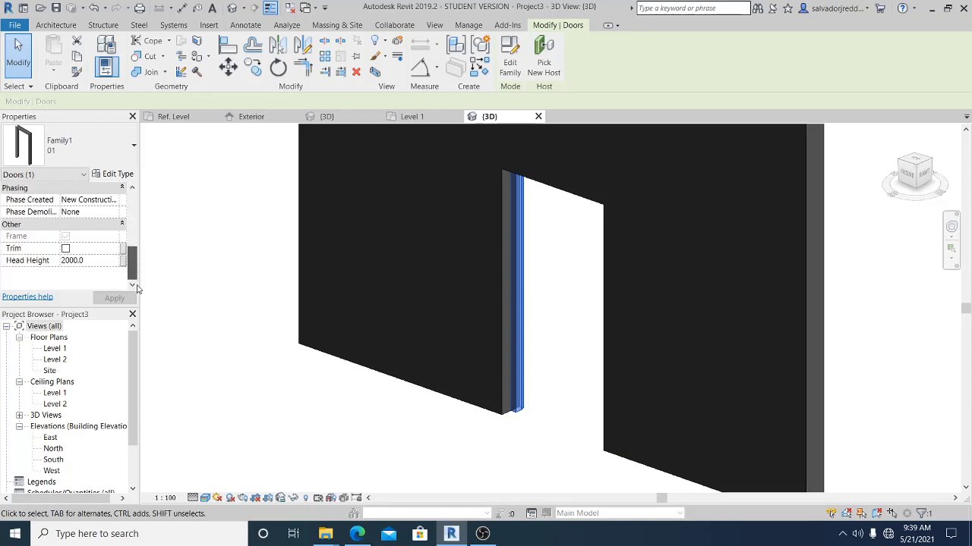
click(67, 250)
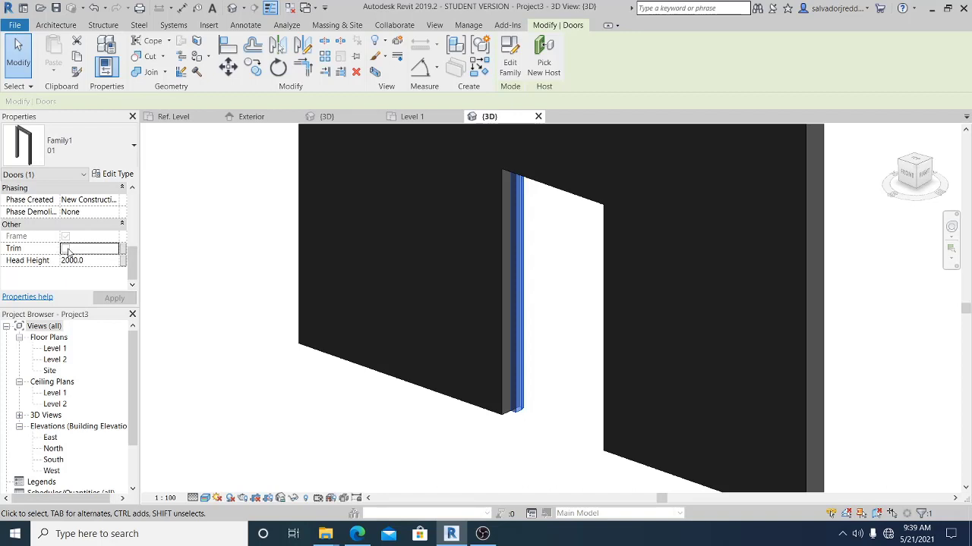
click(67, 249)
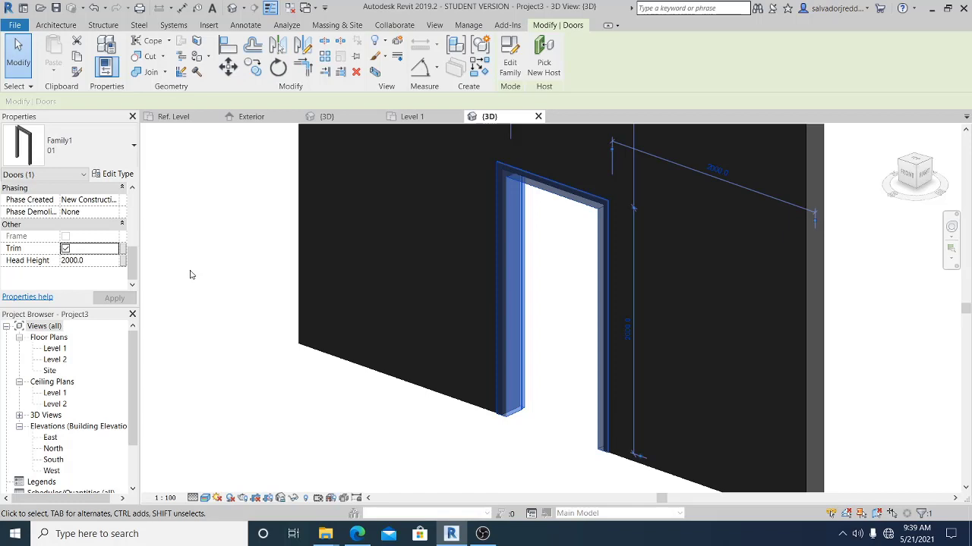
click(65, 249)
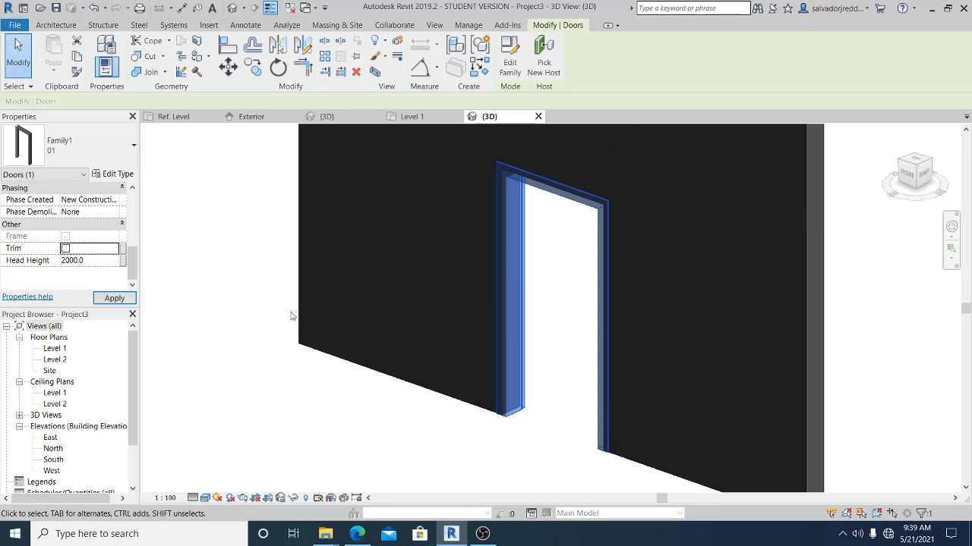
click(115, 298)
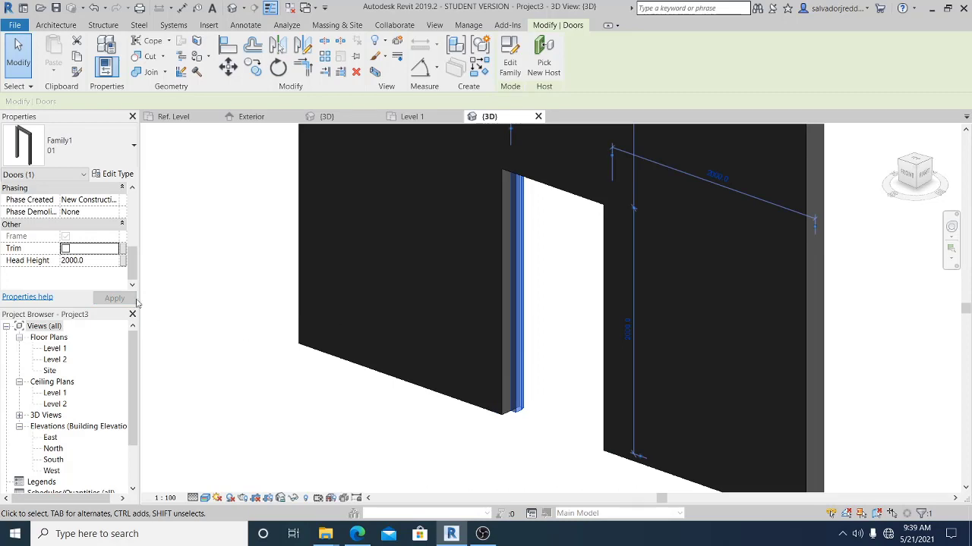
Turn the placed door's Trim option back on and inspect the door from both sides of the wall.
click(65, 248)
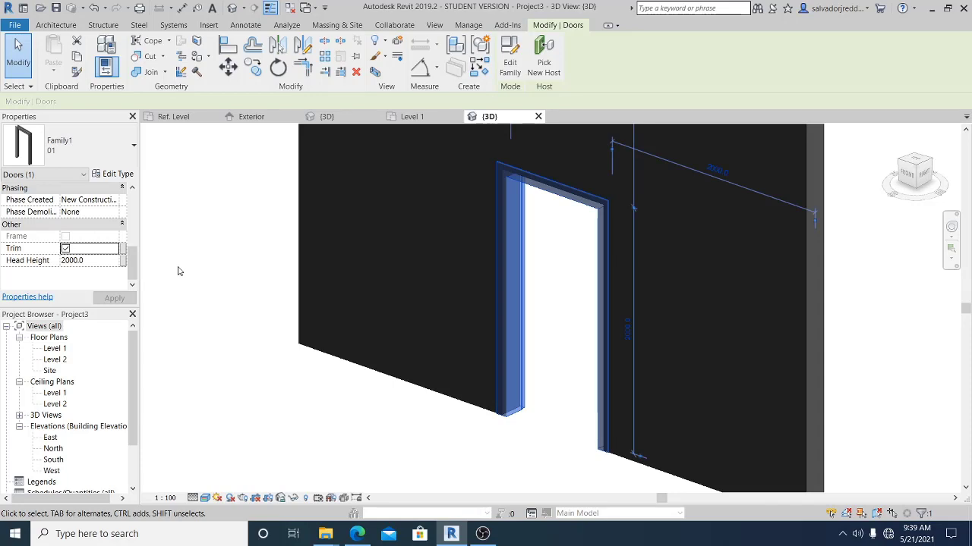
click(178, 271)
middle_drag(228, 265, 344, 379)
middle_drag(258, 297, 187, 298)
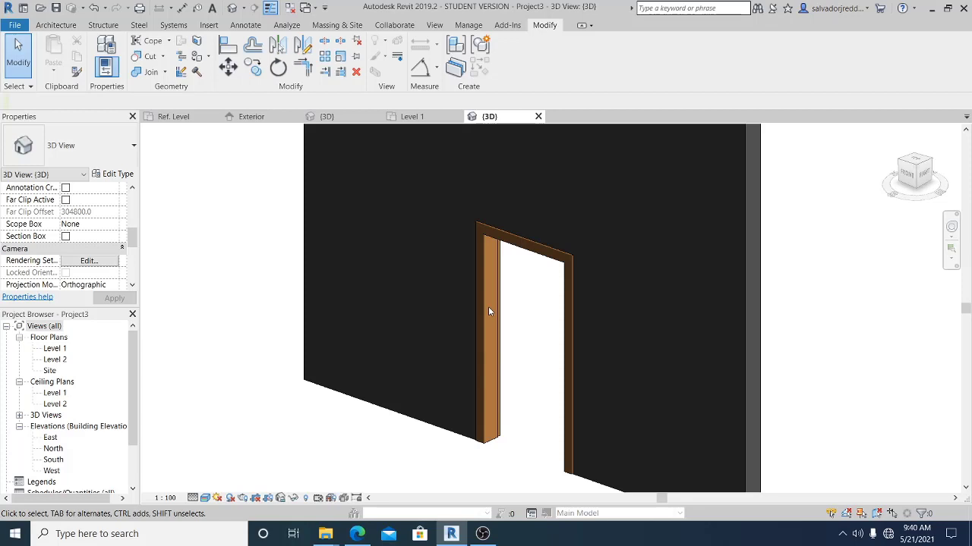
shift+middle_drag(225, 250, 474, 287)
scroll(608, 296, up, 1)
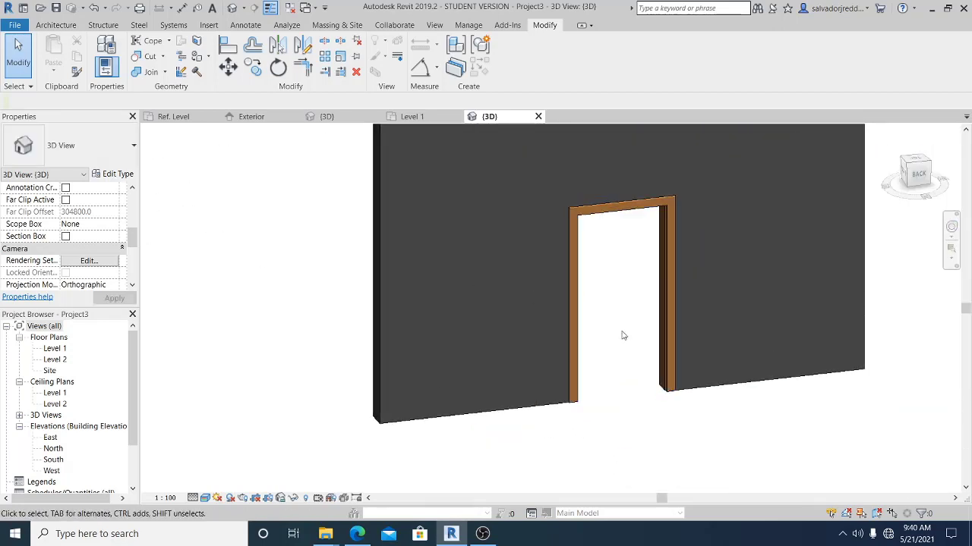
scroll(623, 334, up, 1)
scroll(626, 333, up, 1)
shift+middle_drag(621, 425, 605, 424)
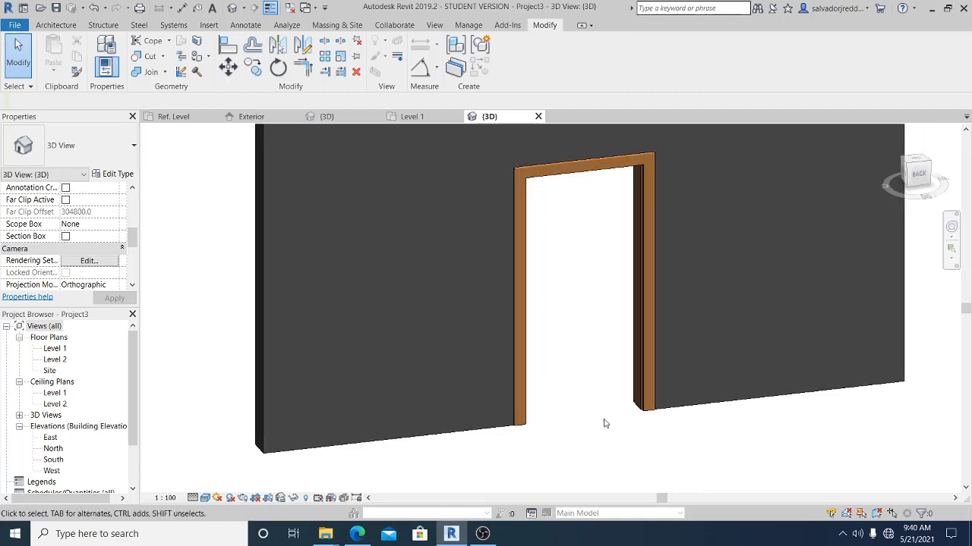
middle_drag(605, 423, 572, 439)
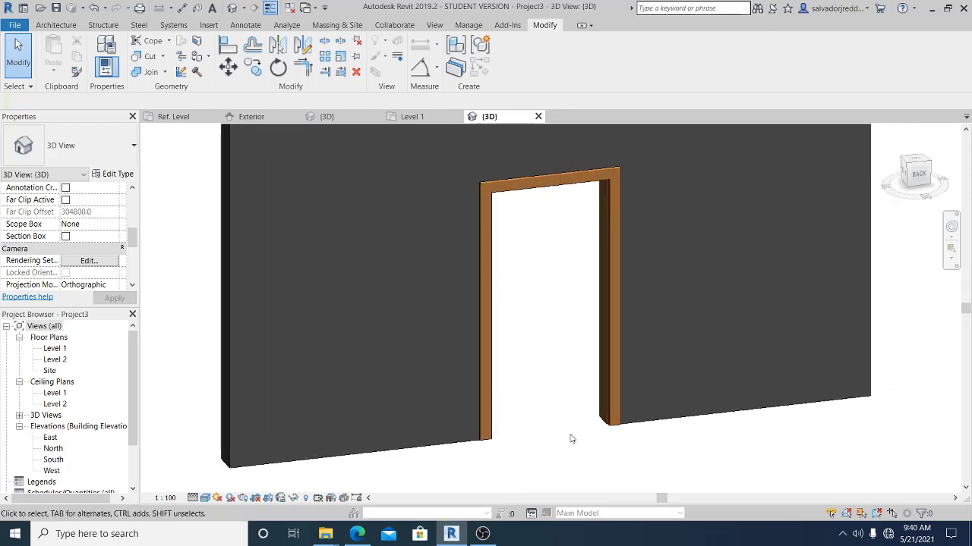
scroll(554, 411, down, 1)
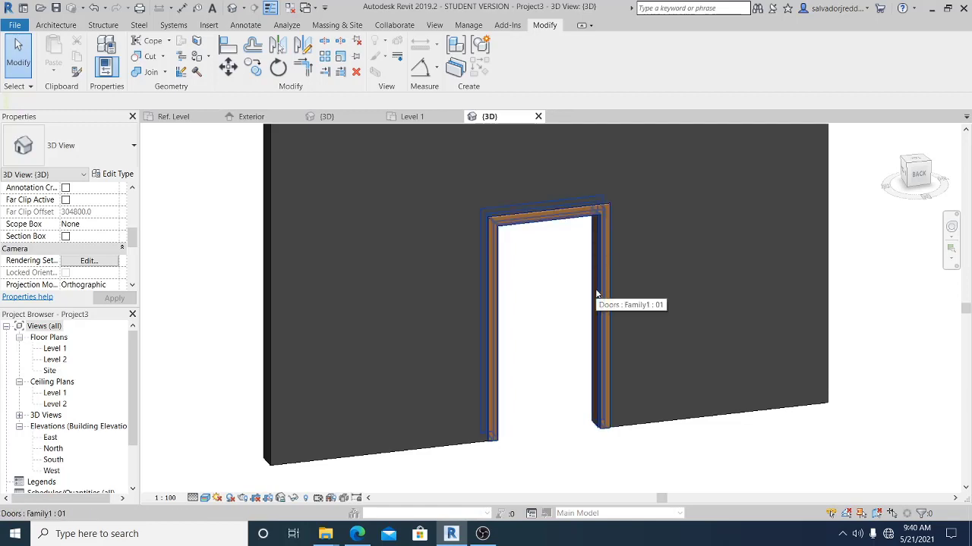
middle_drag(575, 451, 559, 428)
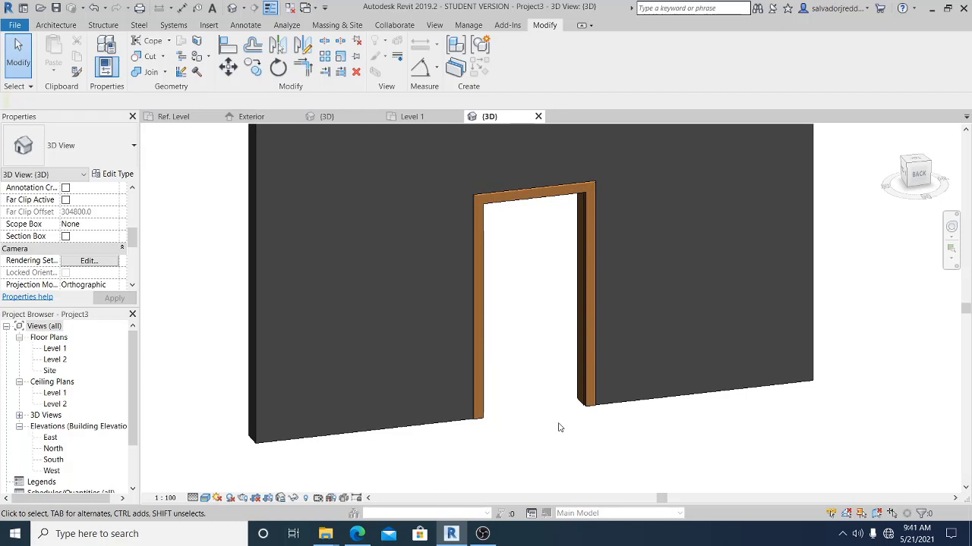
middle_drag(529, 342, 523, 390)
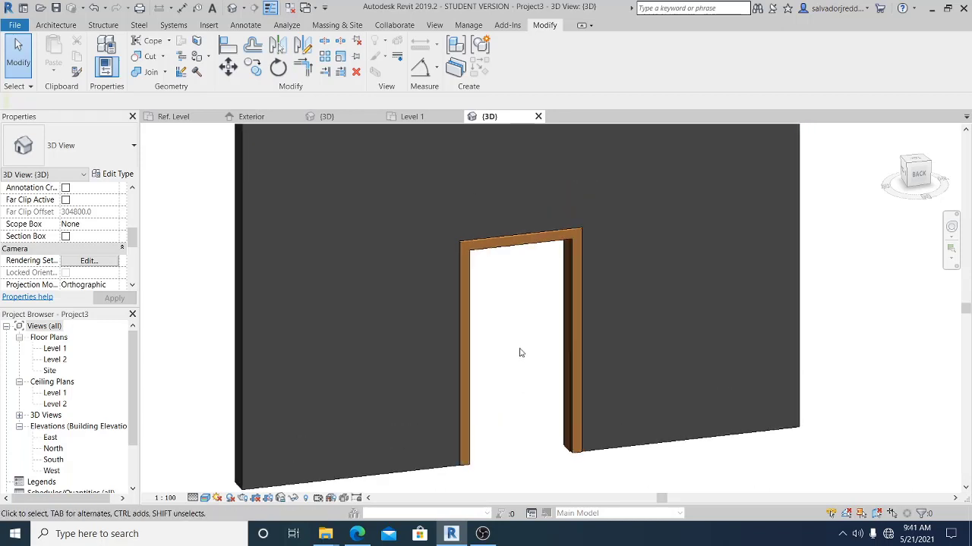
middle_drag(520, 352, 492, 389)
scroll(507, 386, down, 2)
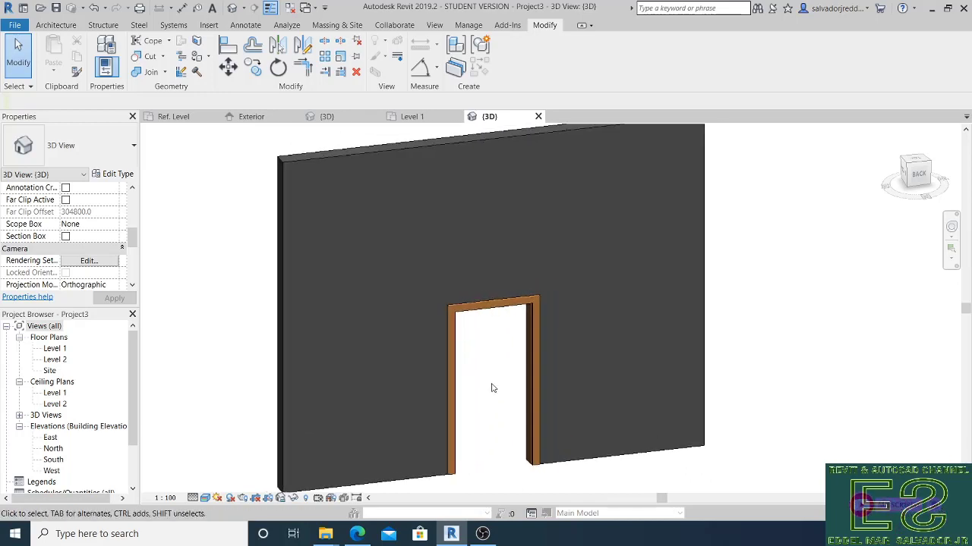